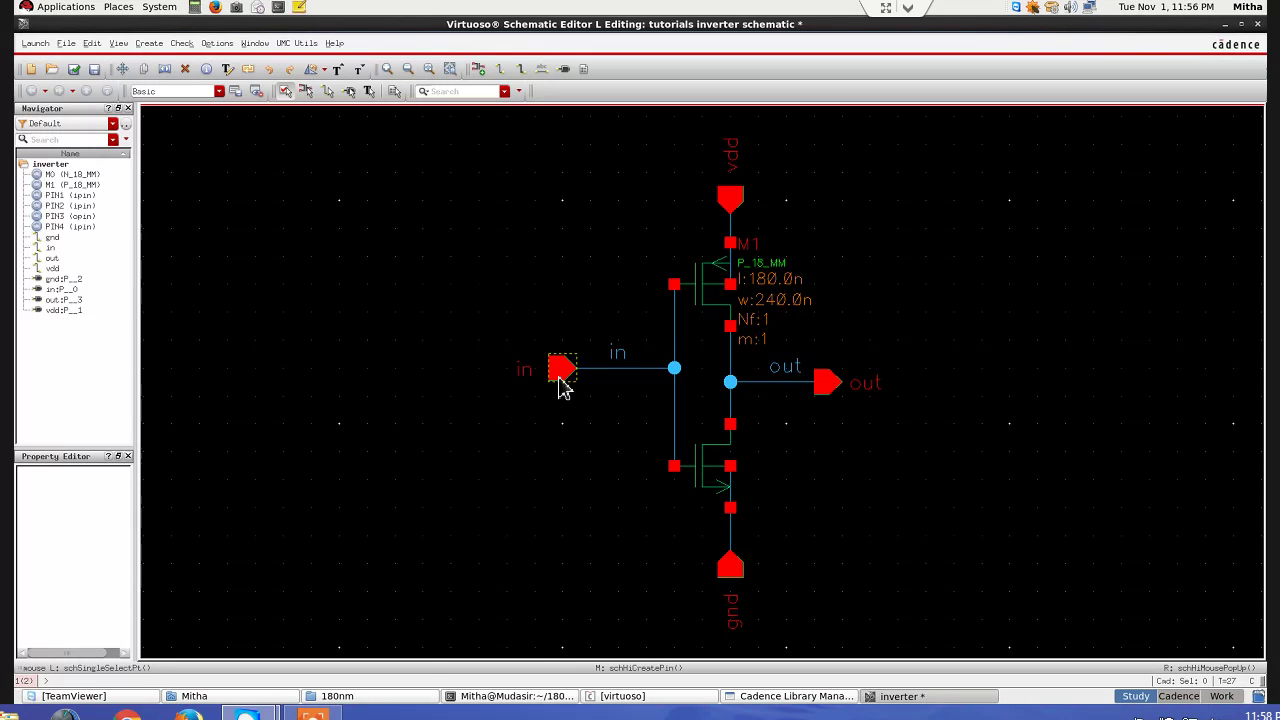
# Step: Select the 'in' input pin in the inverter schematic
pyautogui.click(561, 385)
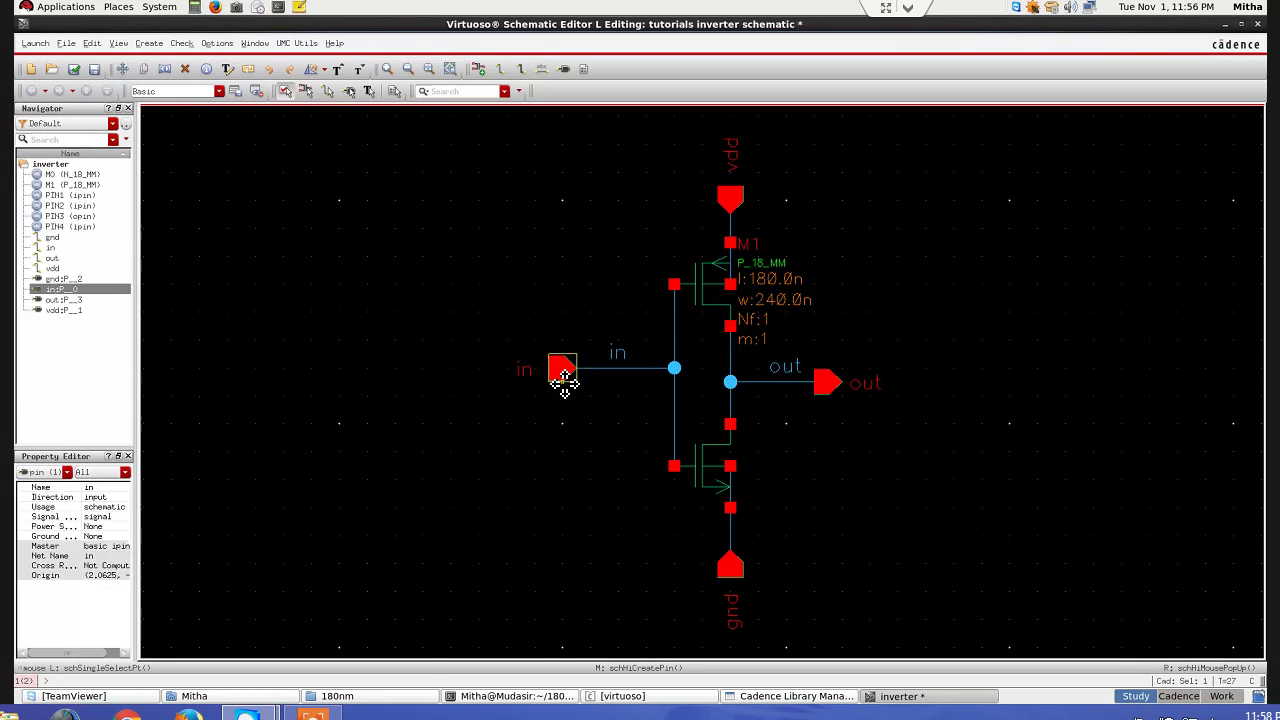
# Step: Delete the in pin and place an analogLib vdc source V0 (0.5 V) at the in wire's end
pyautogui.press('Delete')
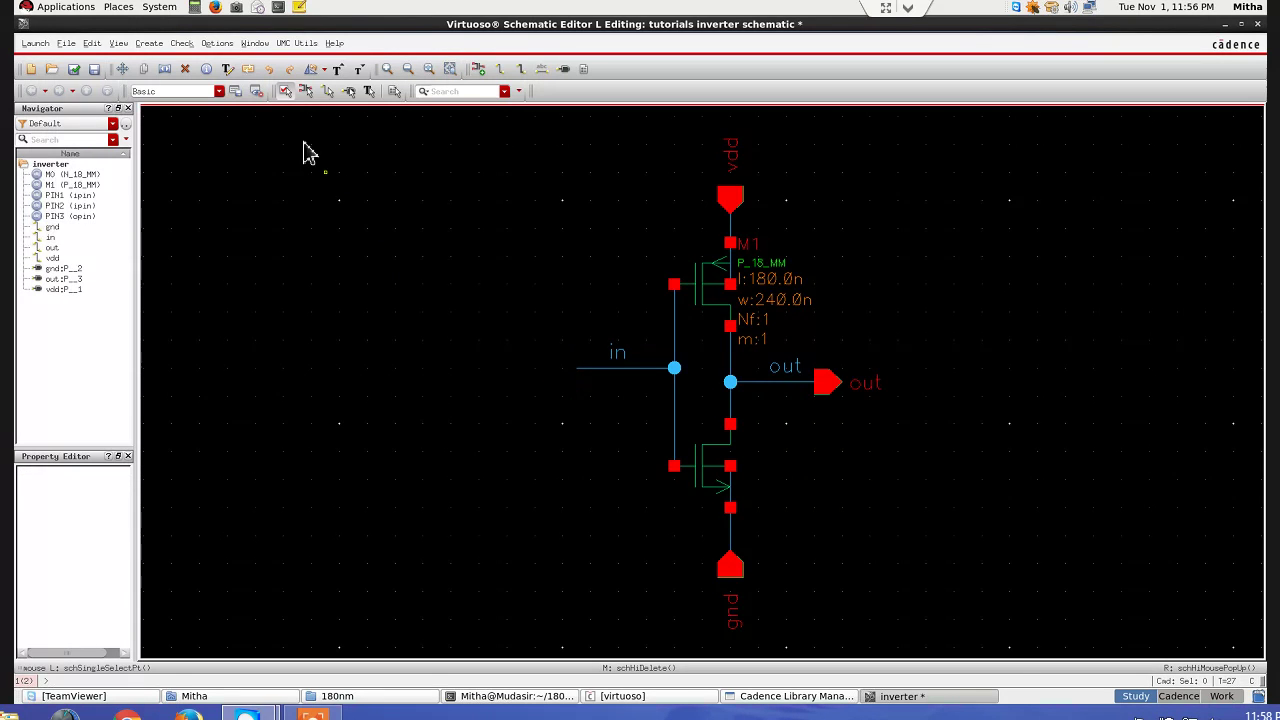
pyautogui.press('i')
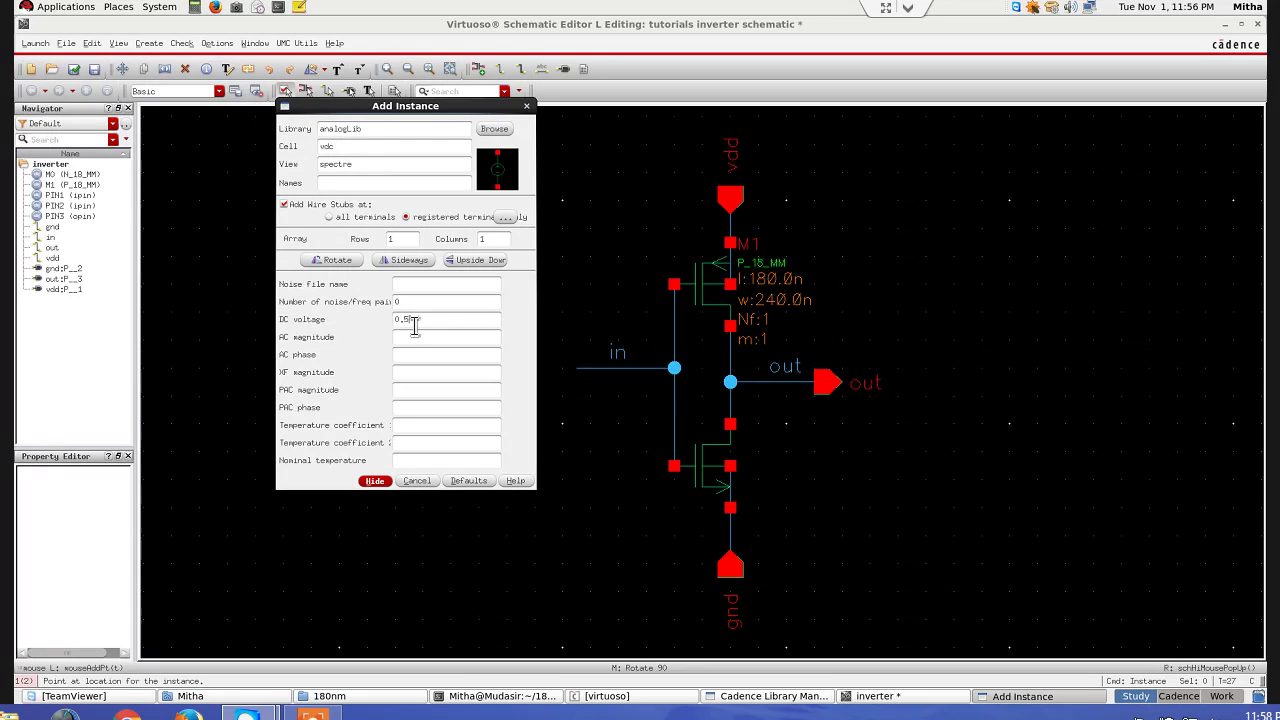
pyautogui.click(375, 484)
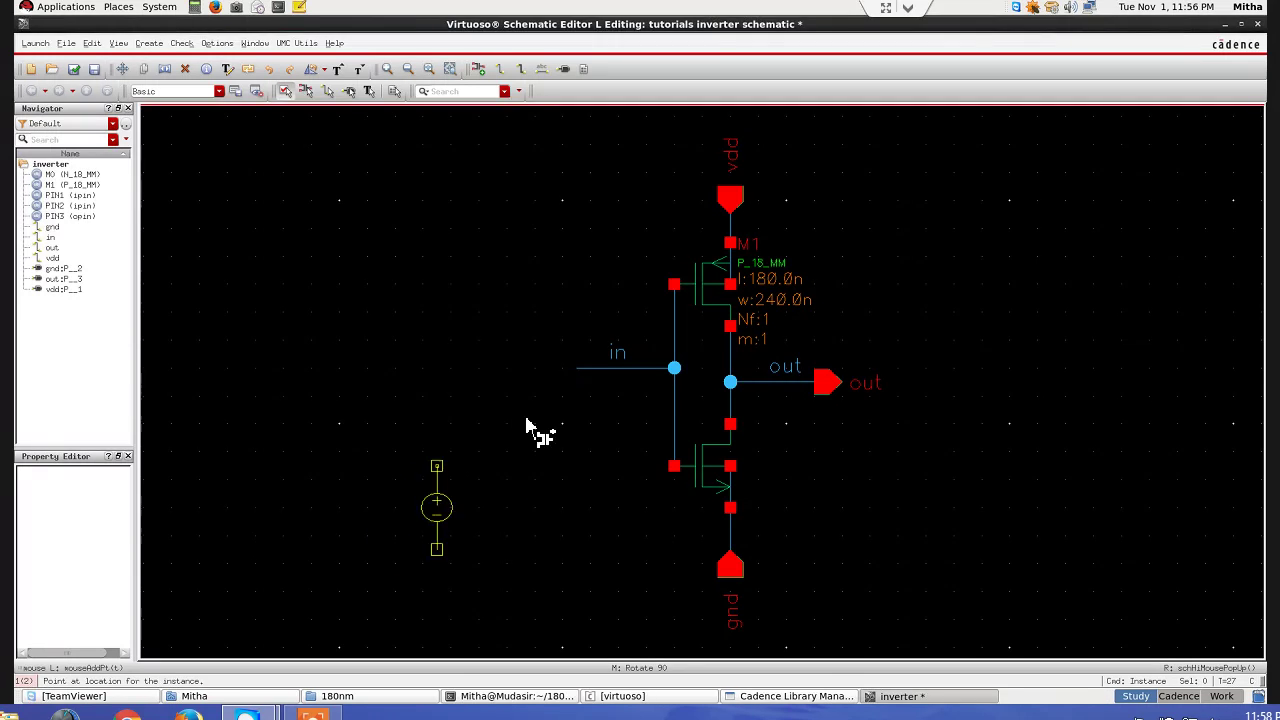
pyautogui.click(577, 372)
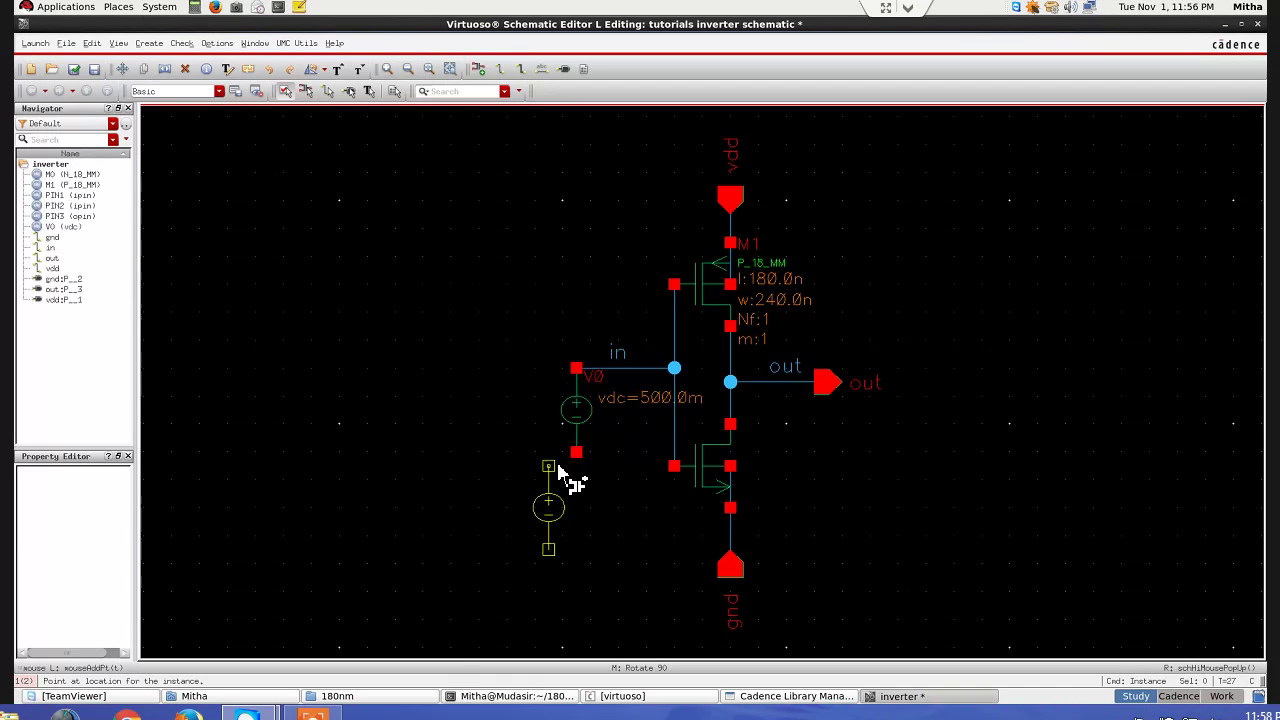
pyautogui.press('Escape')
# Step: Wire V0's lower terminal to gnd, then check and save the schematic
pyautogui.press('w')
pyautogui.click(576, 453)
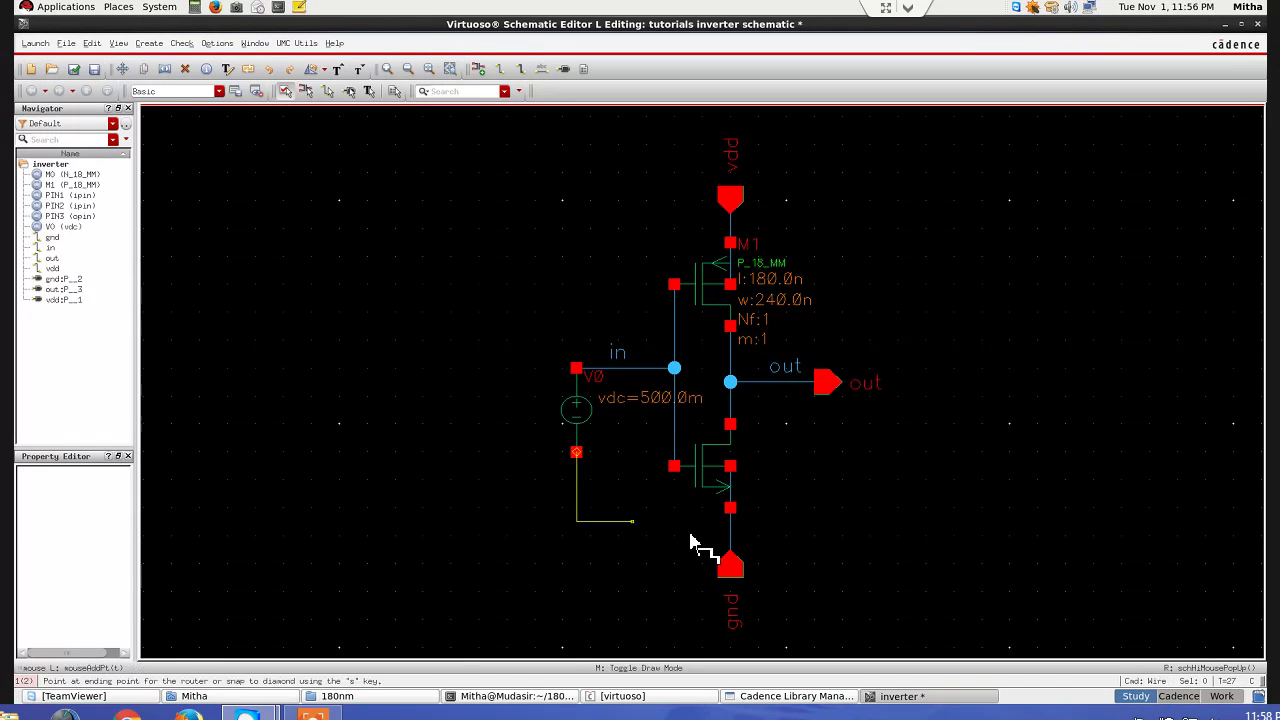
pyautogui.click(730, 536)
pyautogui.press('Escape')
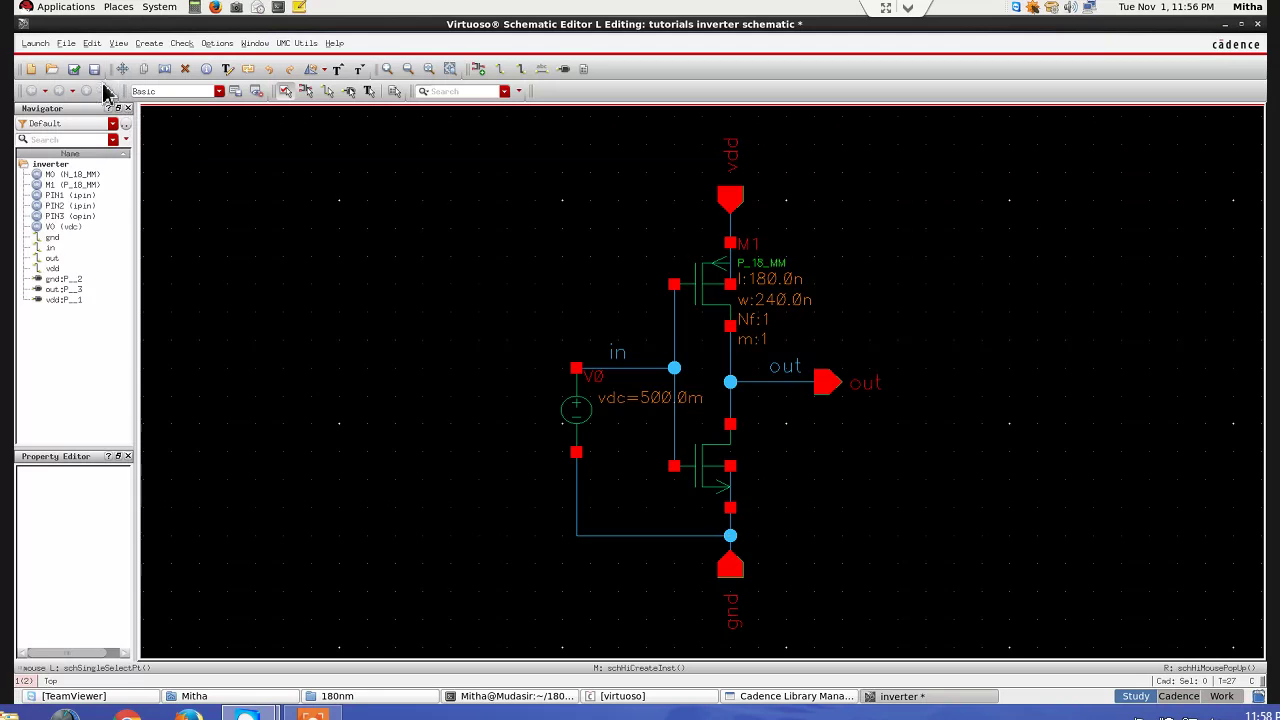
pyautogui.click(83, 72)
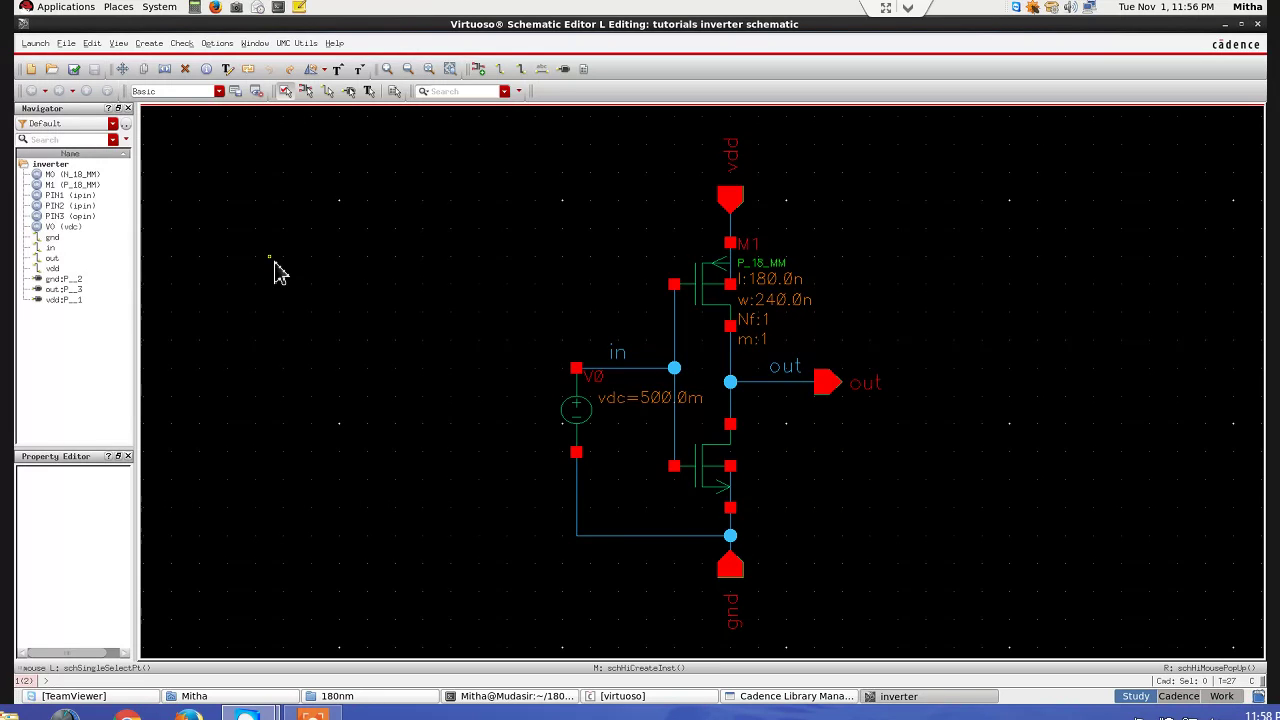
# Step: Launch ADE L and choose a noise analysis sweeping from 10 to 10G
pyautogui.click(37, 44)
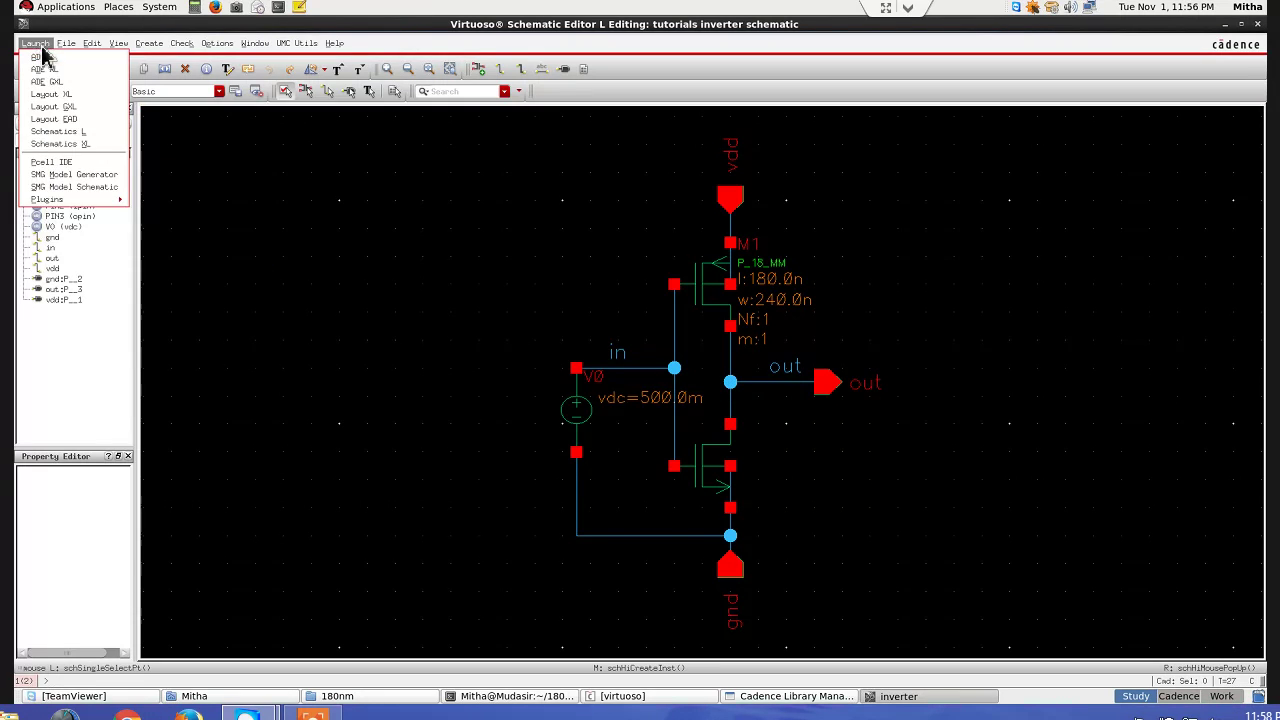
pyautogui.click(41, 57)
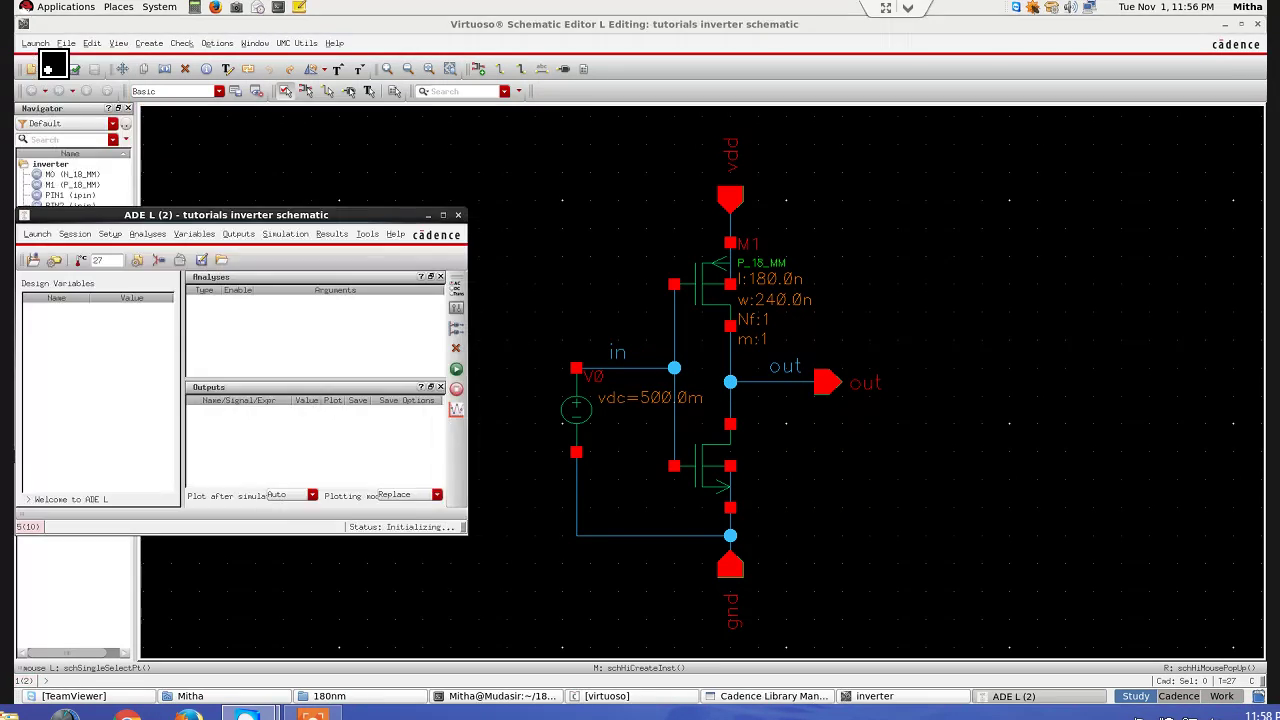
pyautogui.click(456, 287)
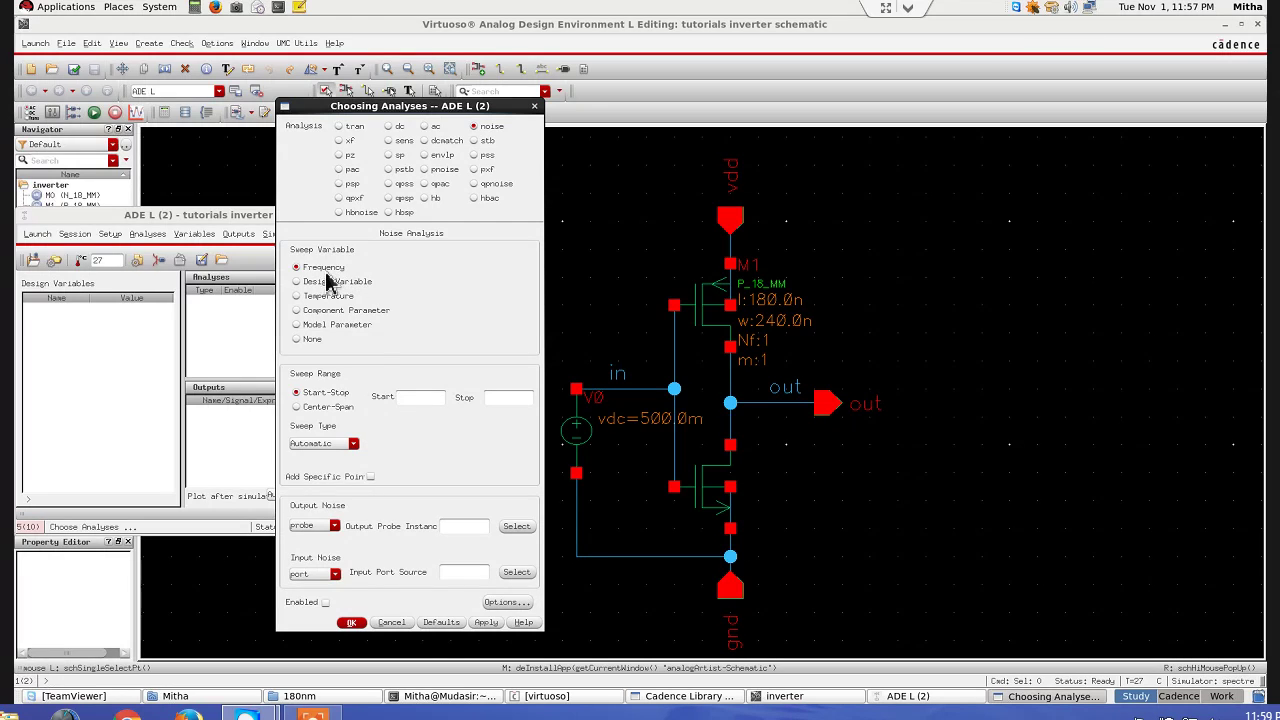
pyautogui.click(406, 398)
# Step: Set the output noise to voltage between /out and /gnd, picked on the schematic
pyautogui.click(330, 527)
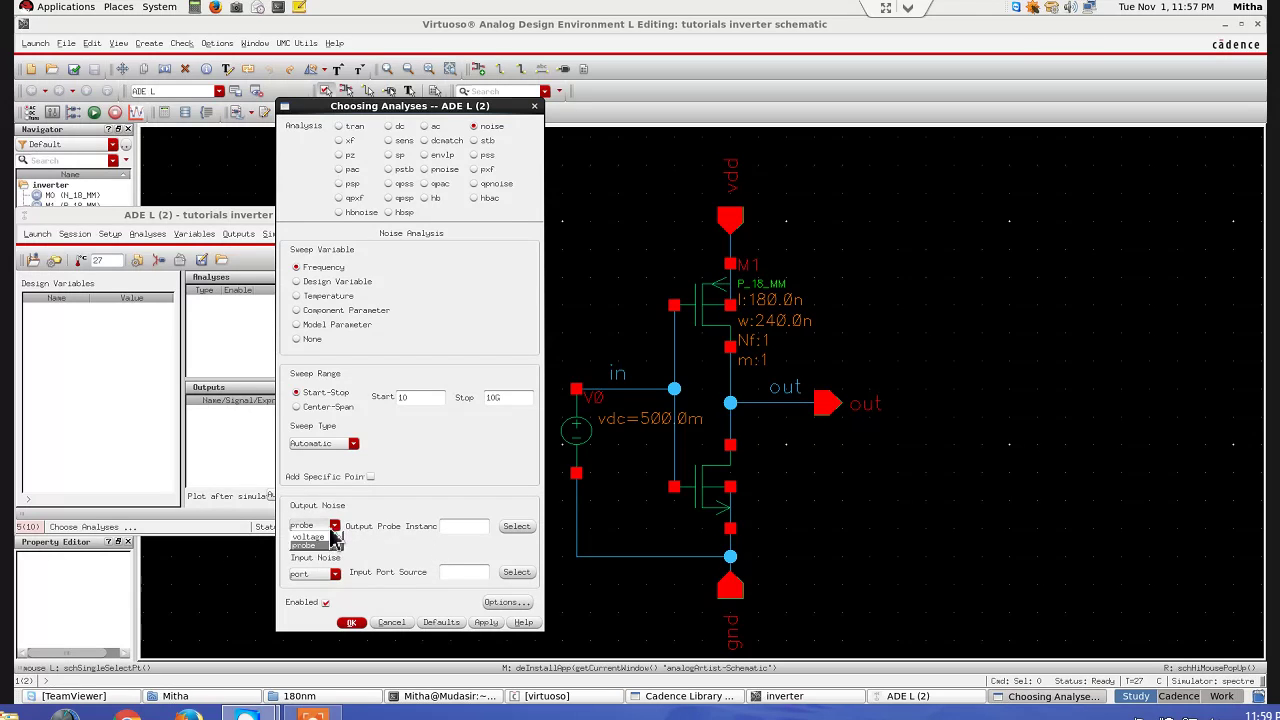
pyautogui.click(321, 537)
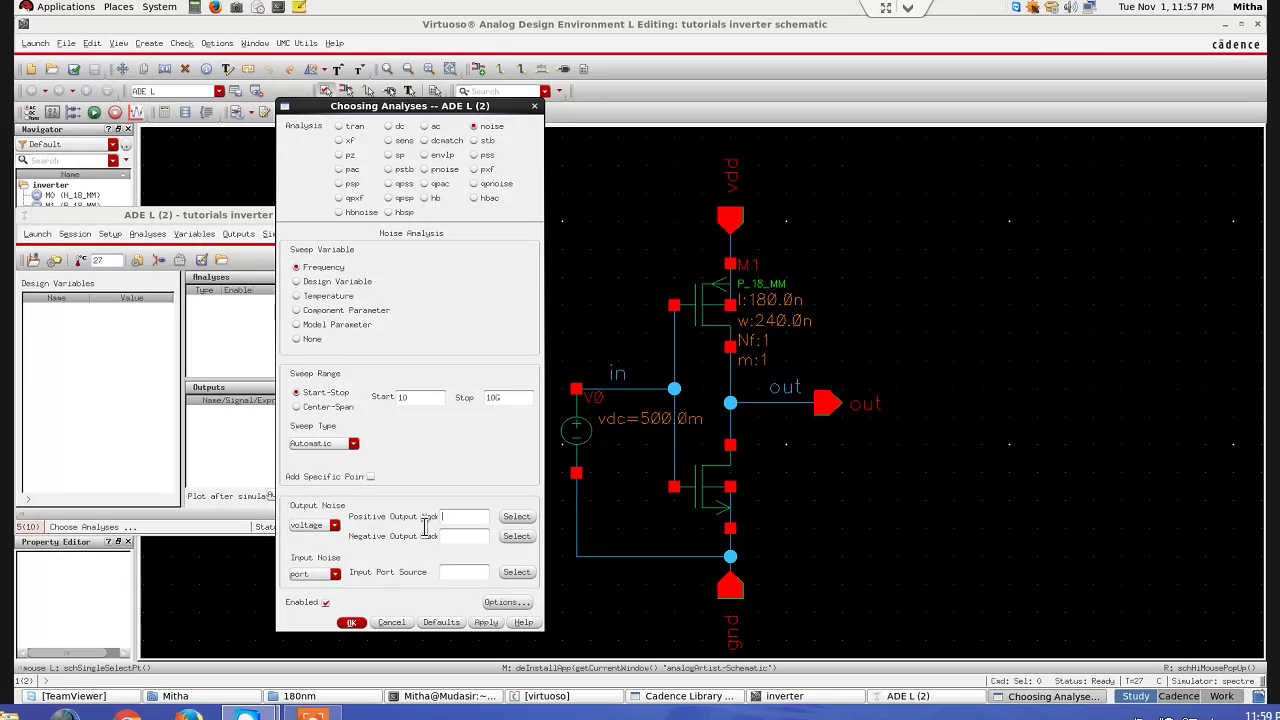
pyautogui.click(515, 516)
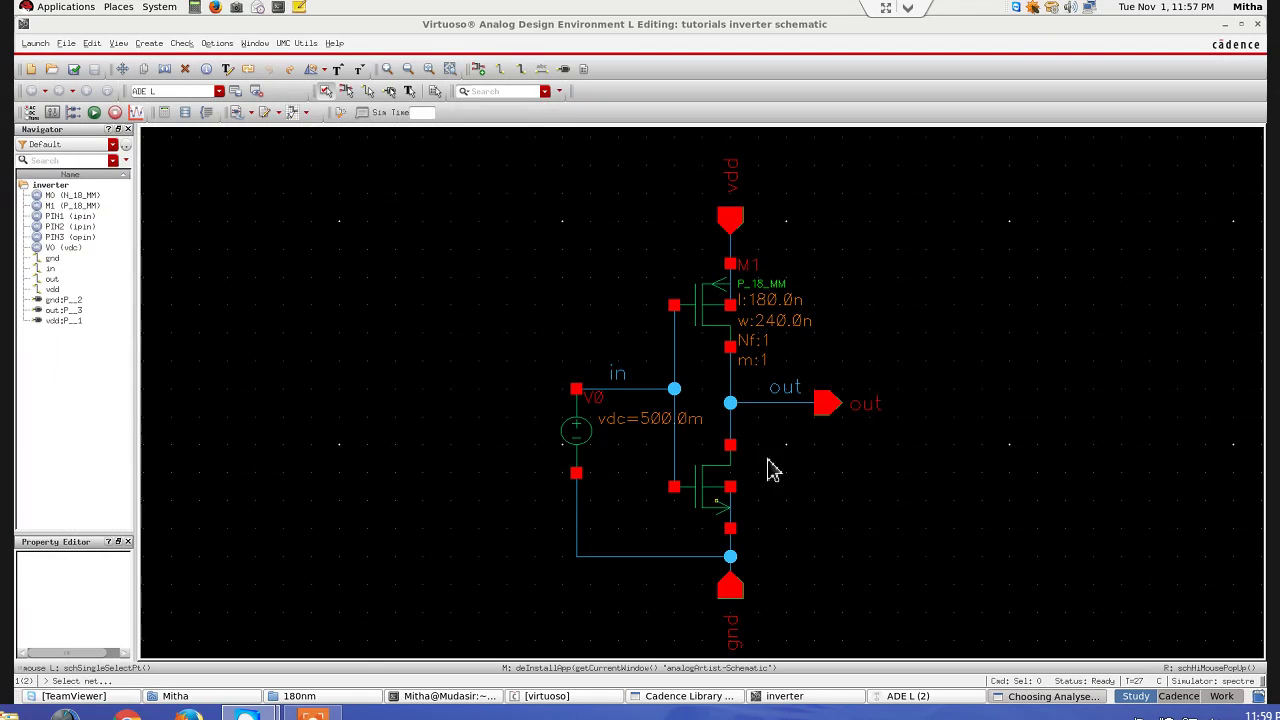
pyautogui.click(784, 413)
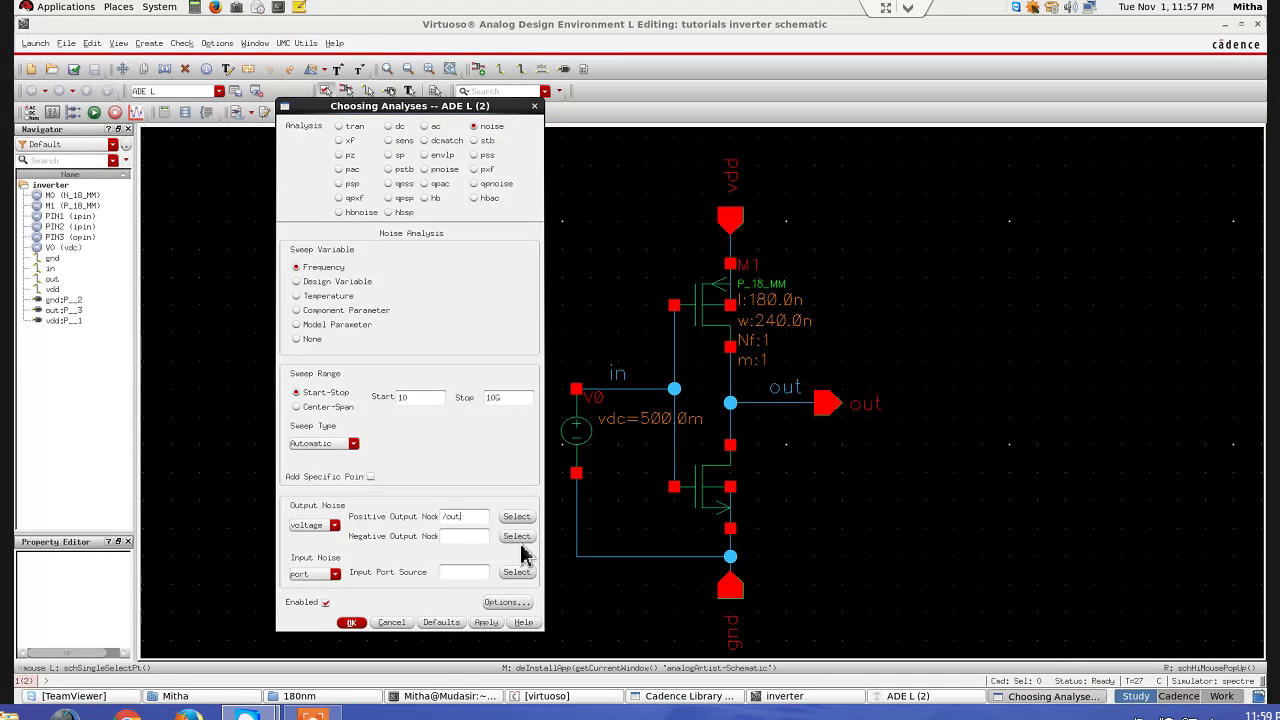
pyautogui.click(521, 538)
pyautogui.click(668, 566)
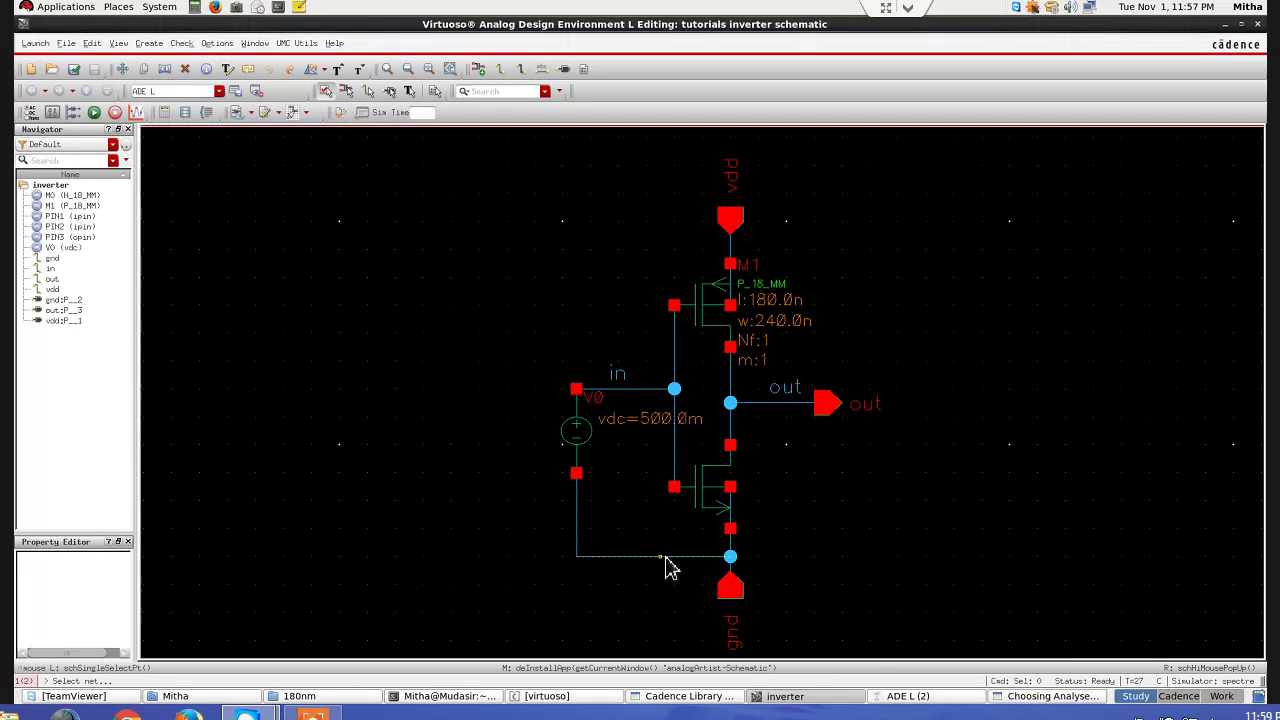
pyautogui.click(1020, 703)
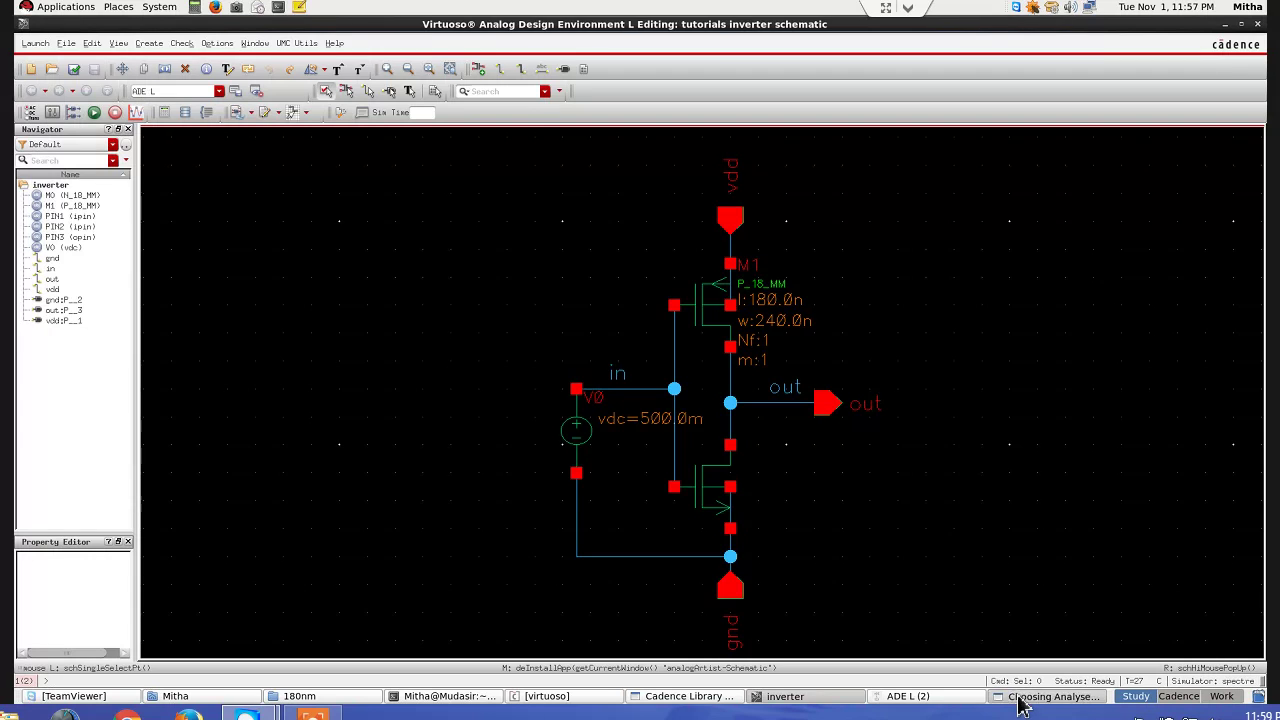
# Step: Set the input noise source to voltage source V0 and confirm the noise analysis
pyautogui.click(334, 576)
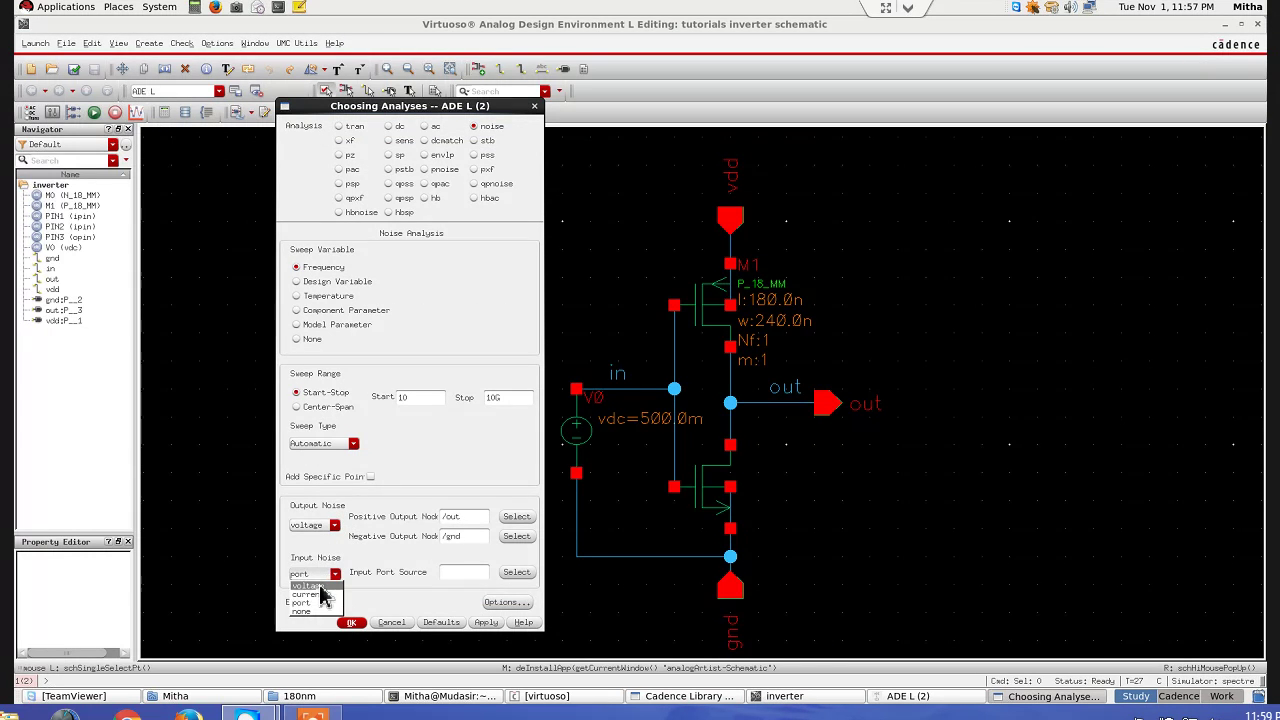
pyautogui.click(320, 588)
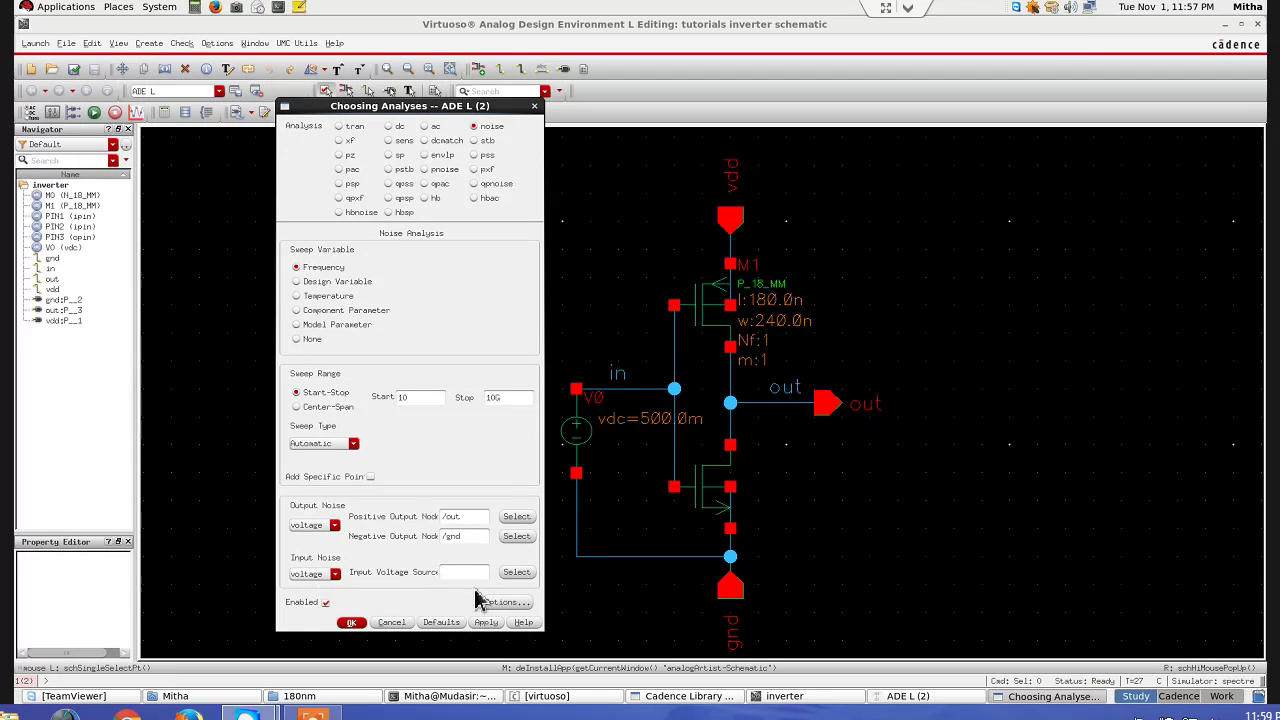
pyautogui.click(517, 574)
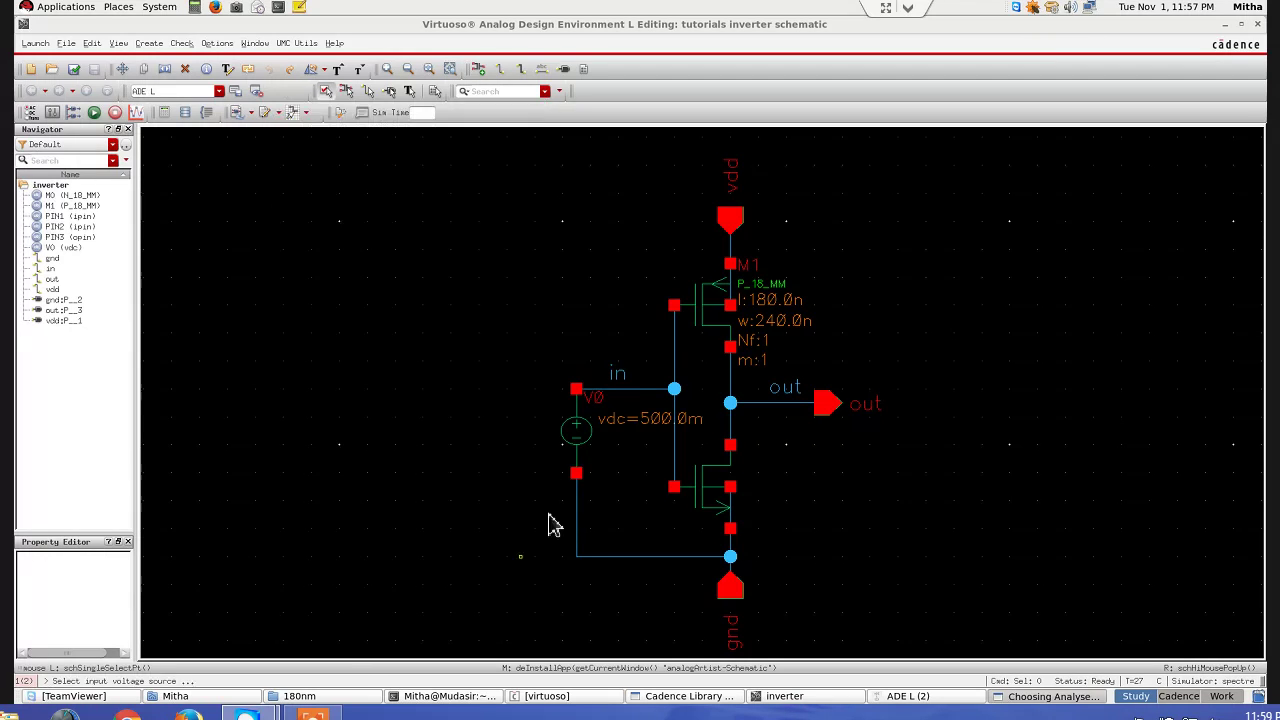
pyautogui.click(580, 440)
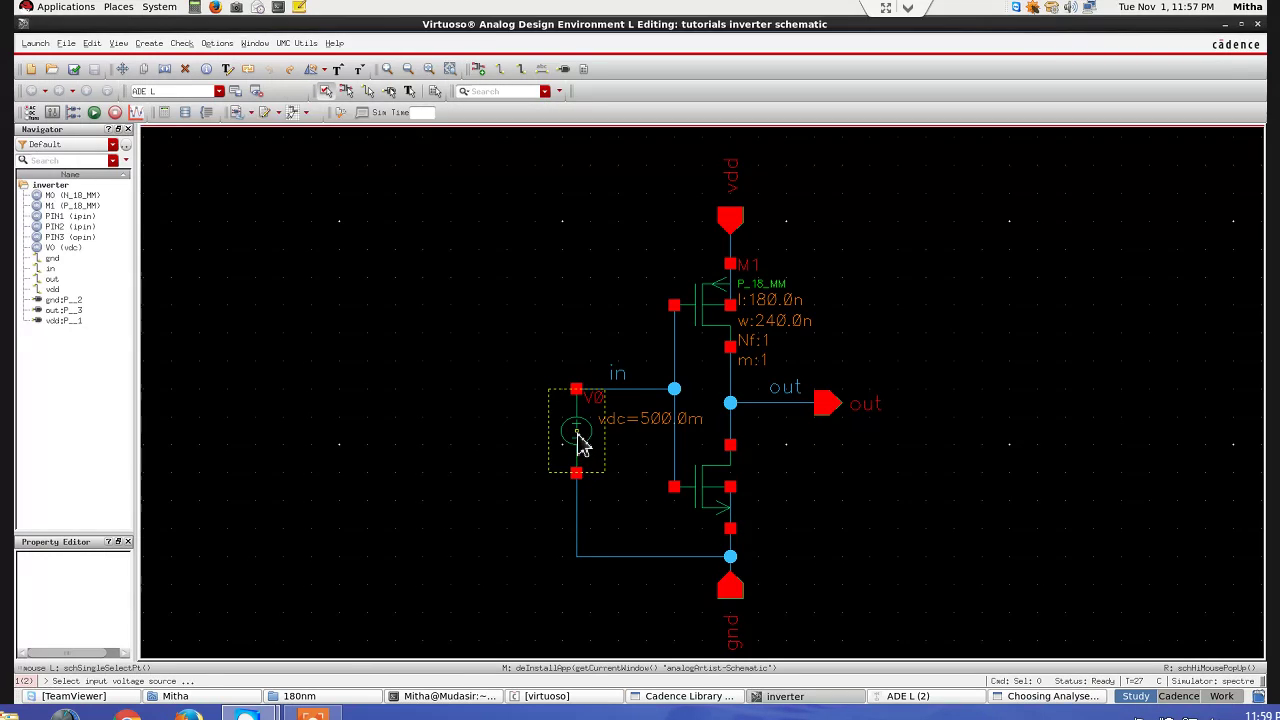
pyautogui.click(1027, 700)
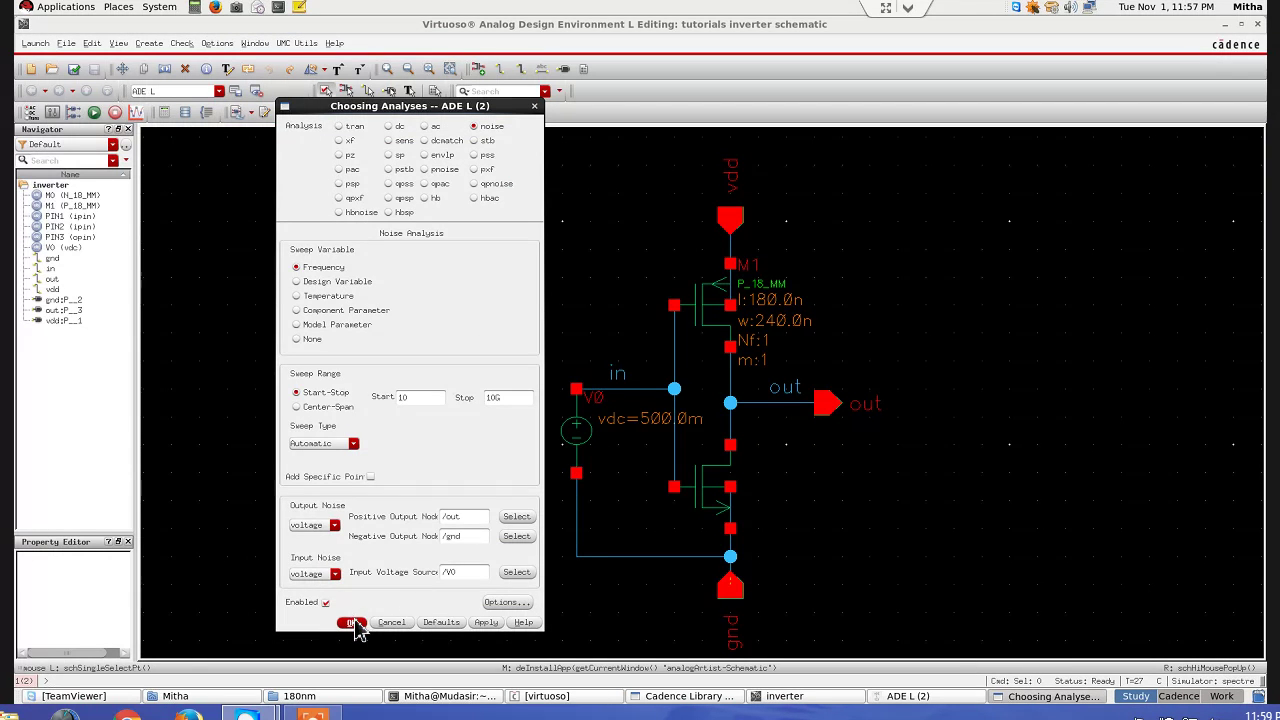
pyautogui.click(352, 623)
# Step: Move the ADE L window, netlist and run the noise simulation, then open Results > Direct Plot
pyautogui.click(1013, 696)
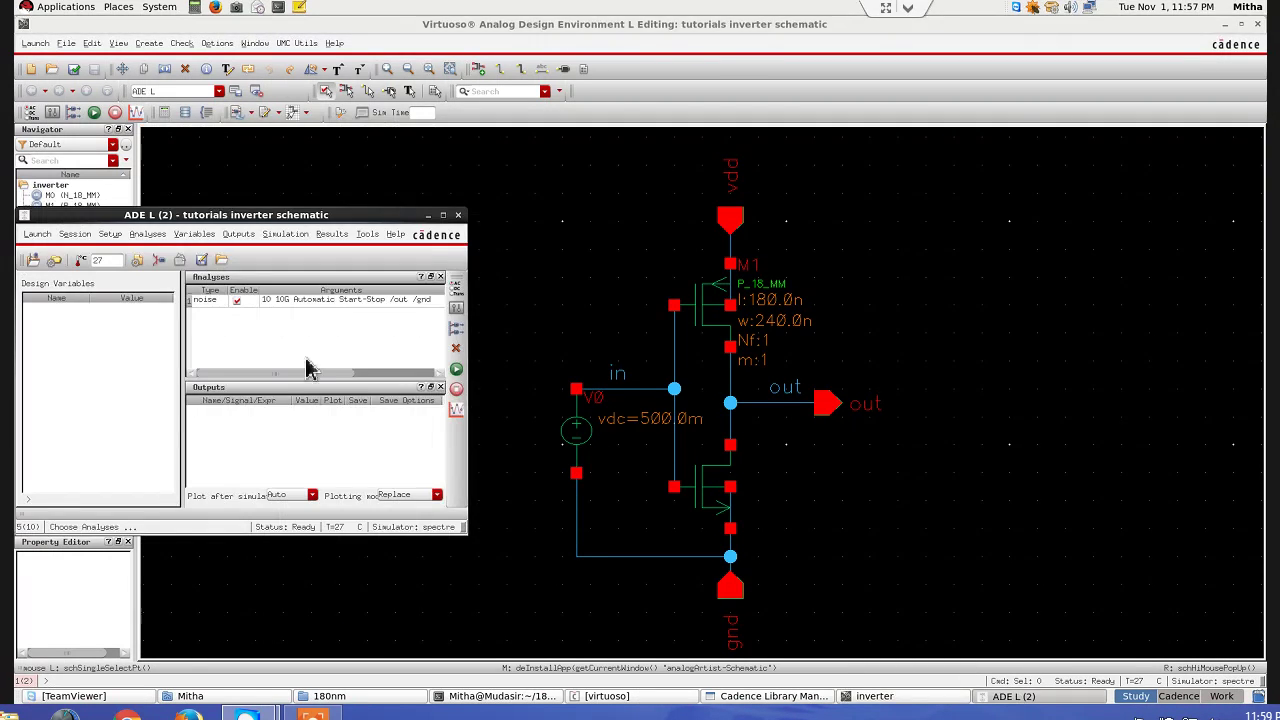
pyautogui.moveTo(256, 217); pyautogui.dragTo(430, 205)
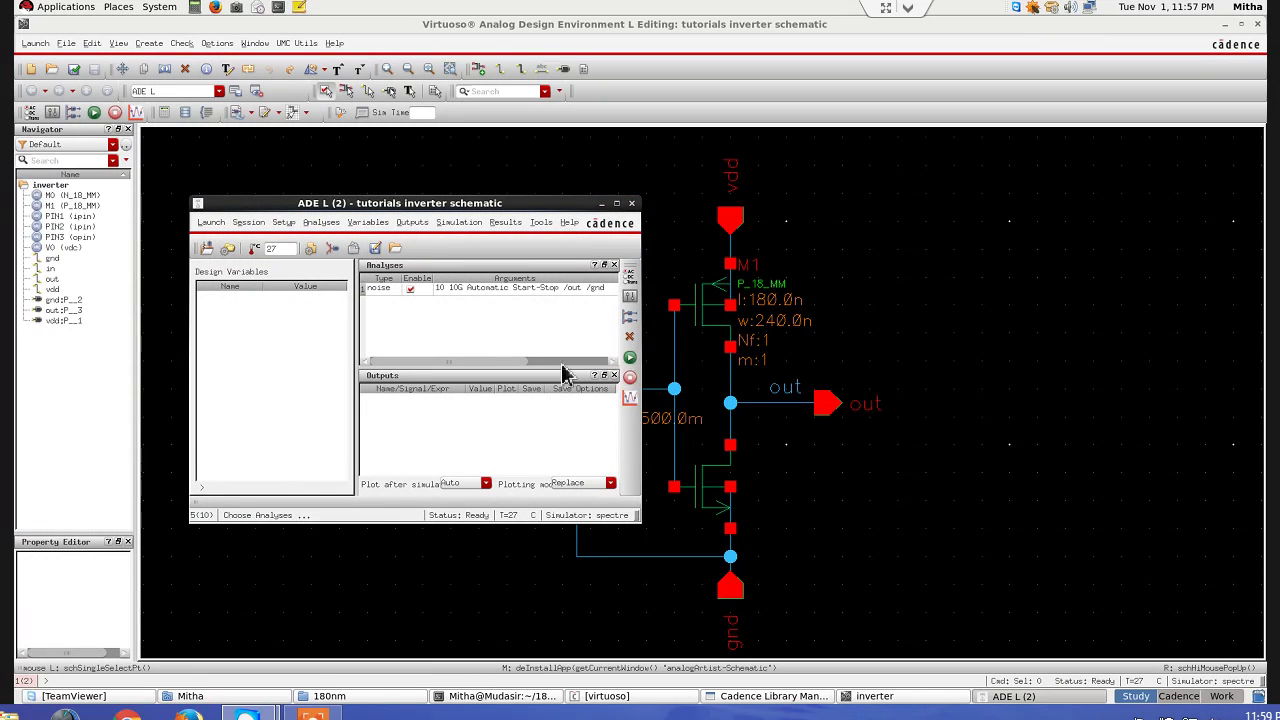
pyautogui.click(629, 357)
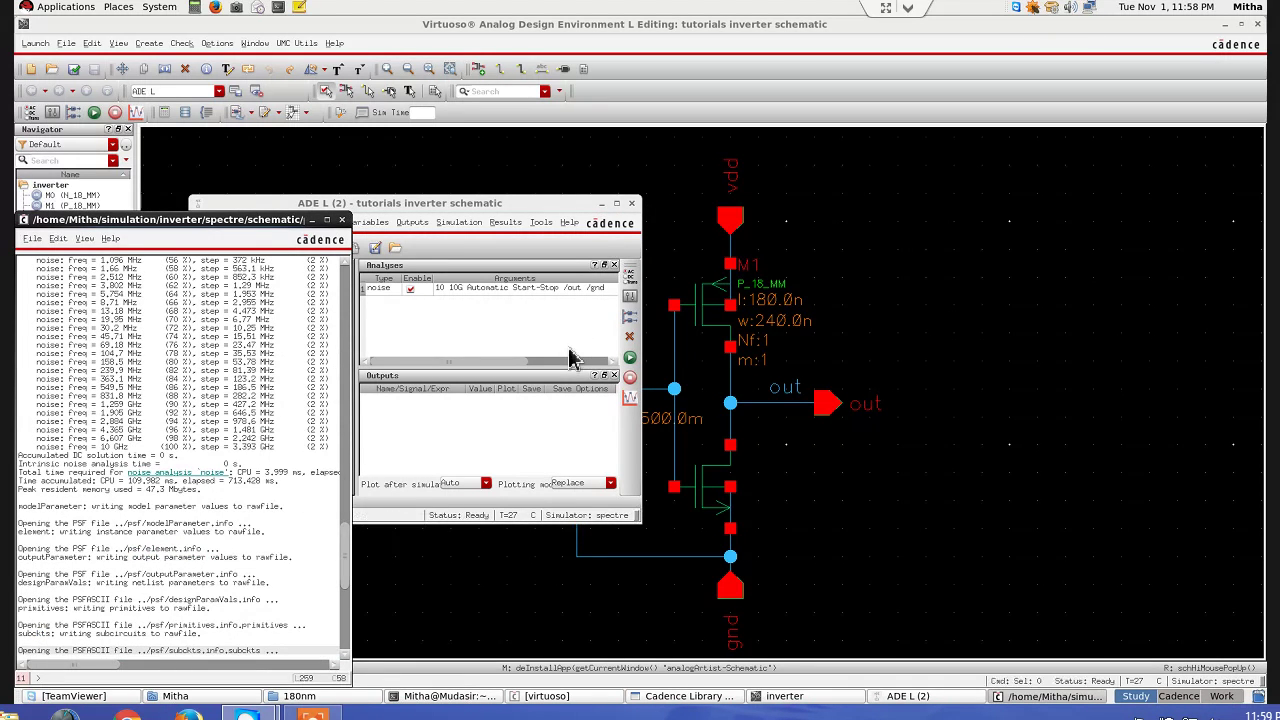
pyautogui.click(505, 222)
pyautogui.moveTo(518, 257)
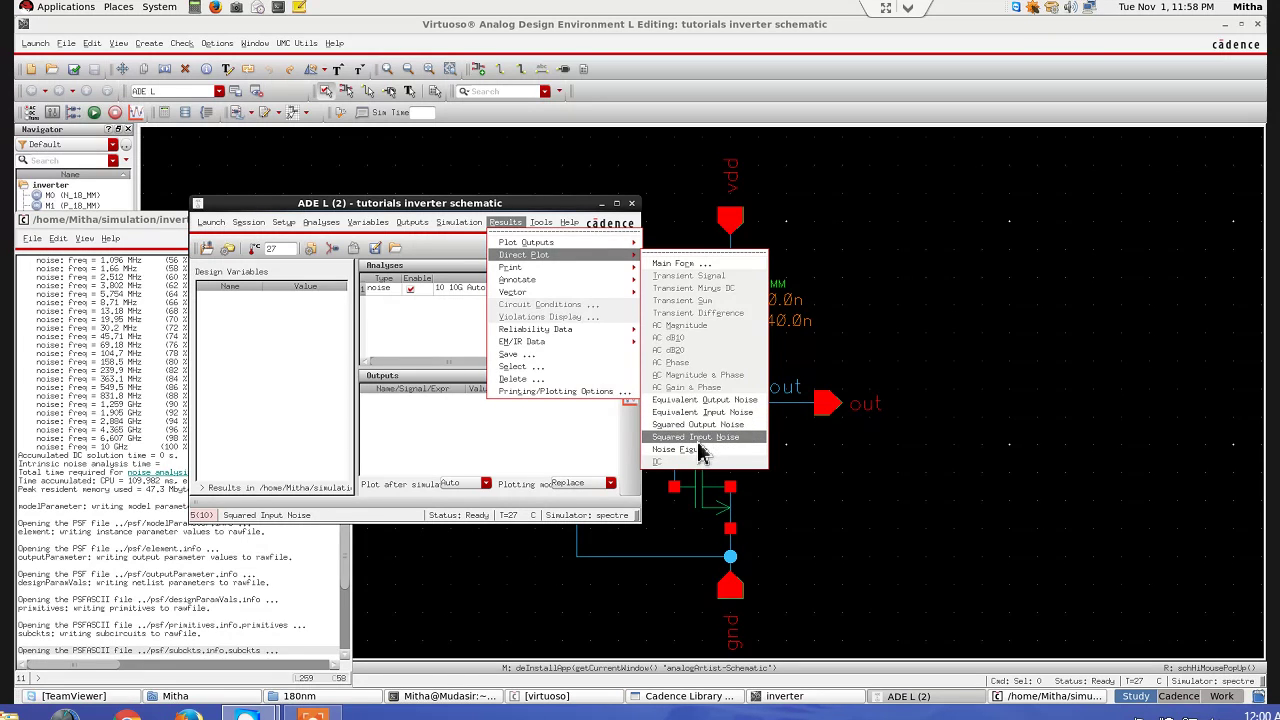
# Step: Plot Output Noise from the Direct Plot Form with Add To Outputs unchecked, and maximize the graph
pyautogui.click(676, 264)
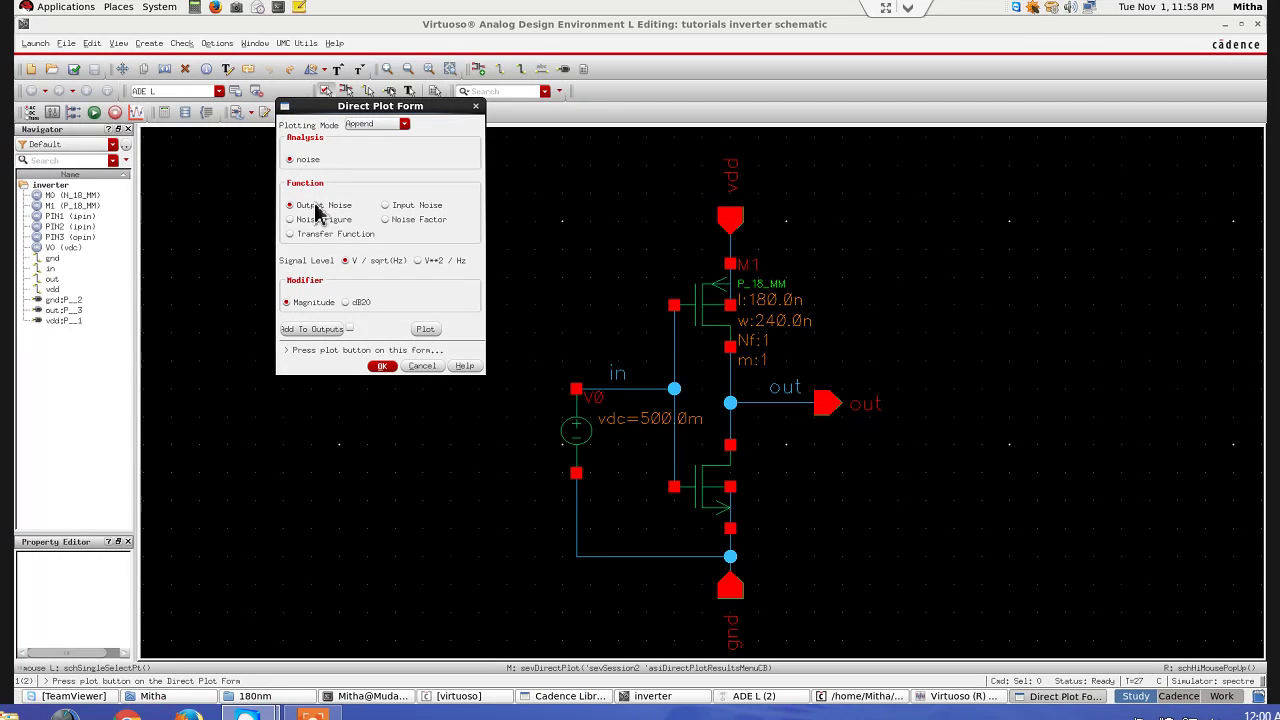
pyautogui.click(350, 331)
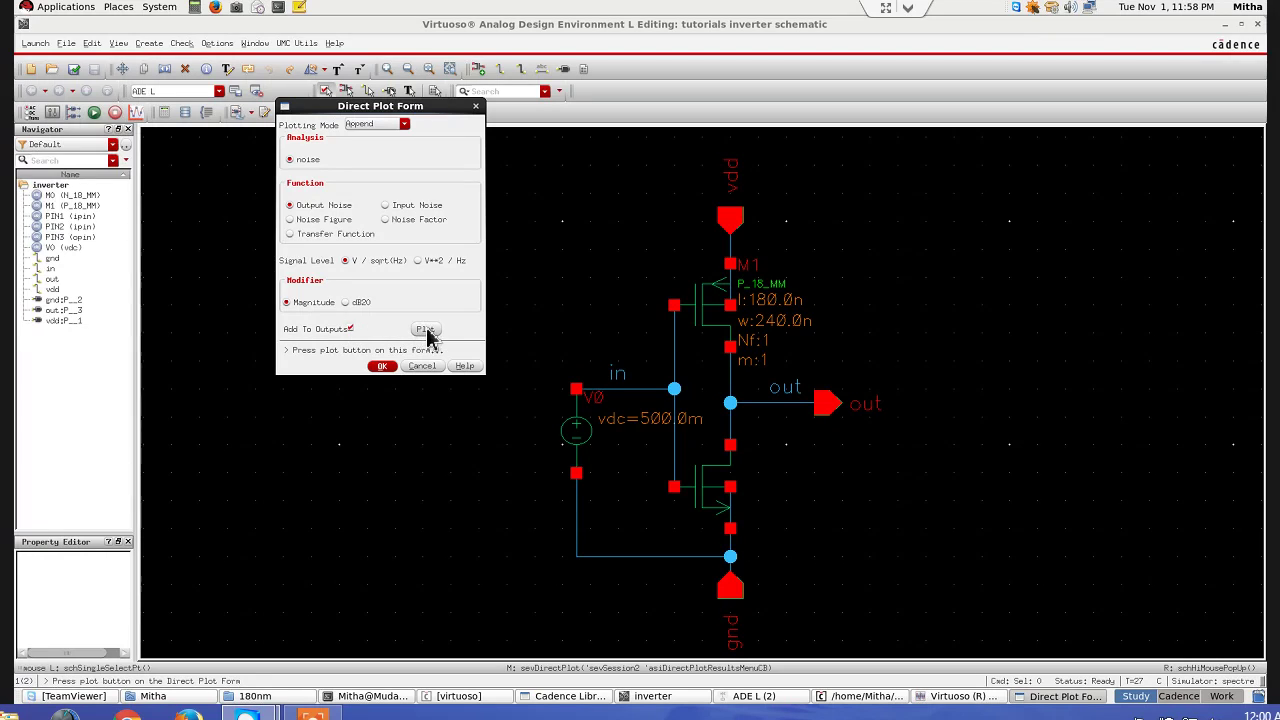
pyautogui.click(350, 330)
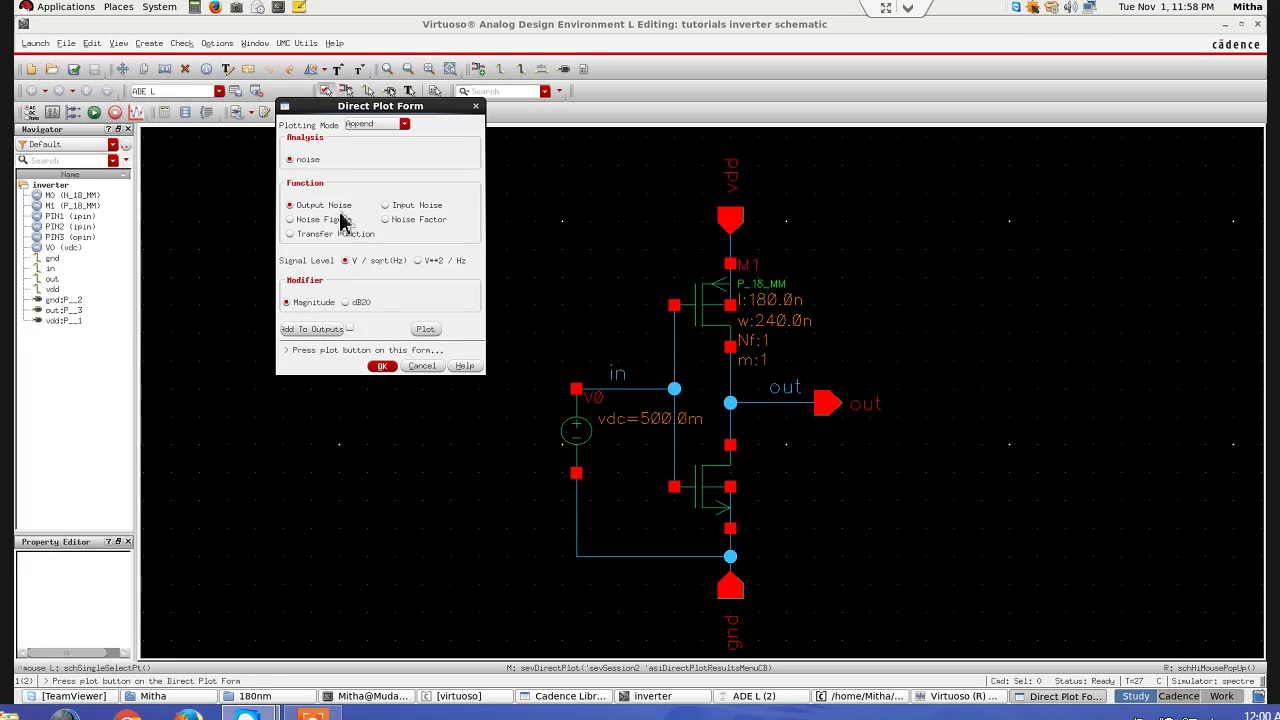
pyautogui.click(426, 331)
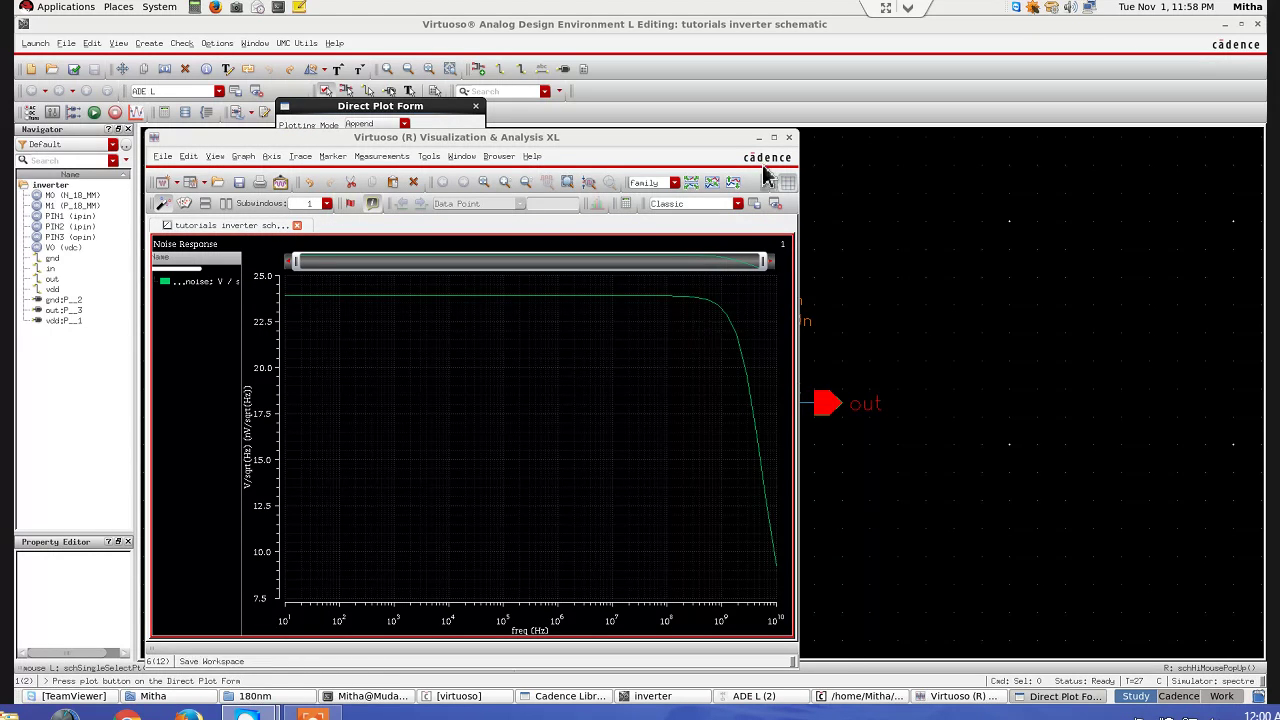
pyautogui.click(778, 138)
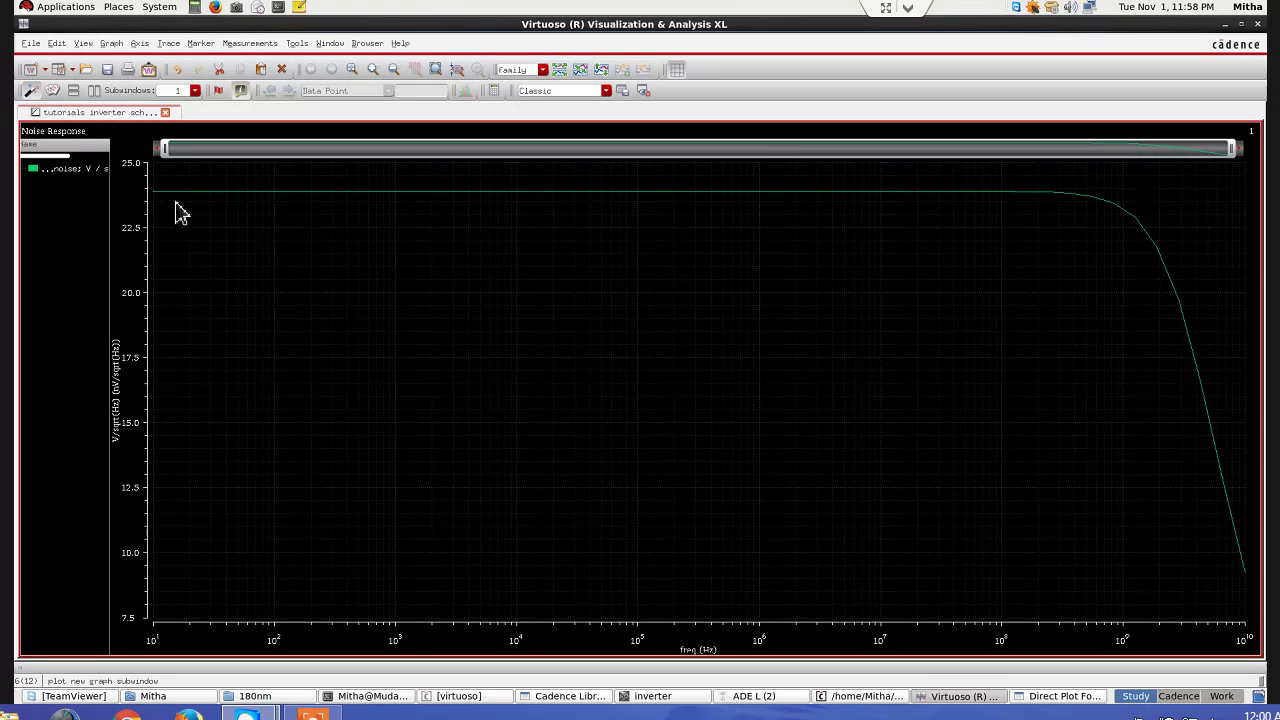
# Step: Close the output noise plot, then plot and view the Input Noise curve
pyautogui.click(1257, 23)
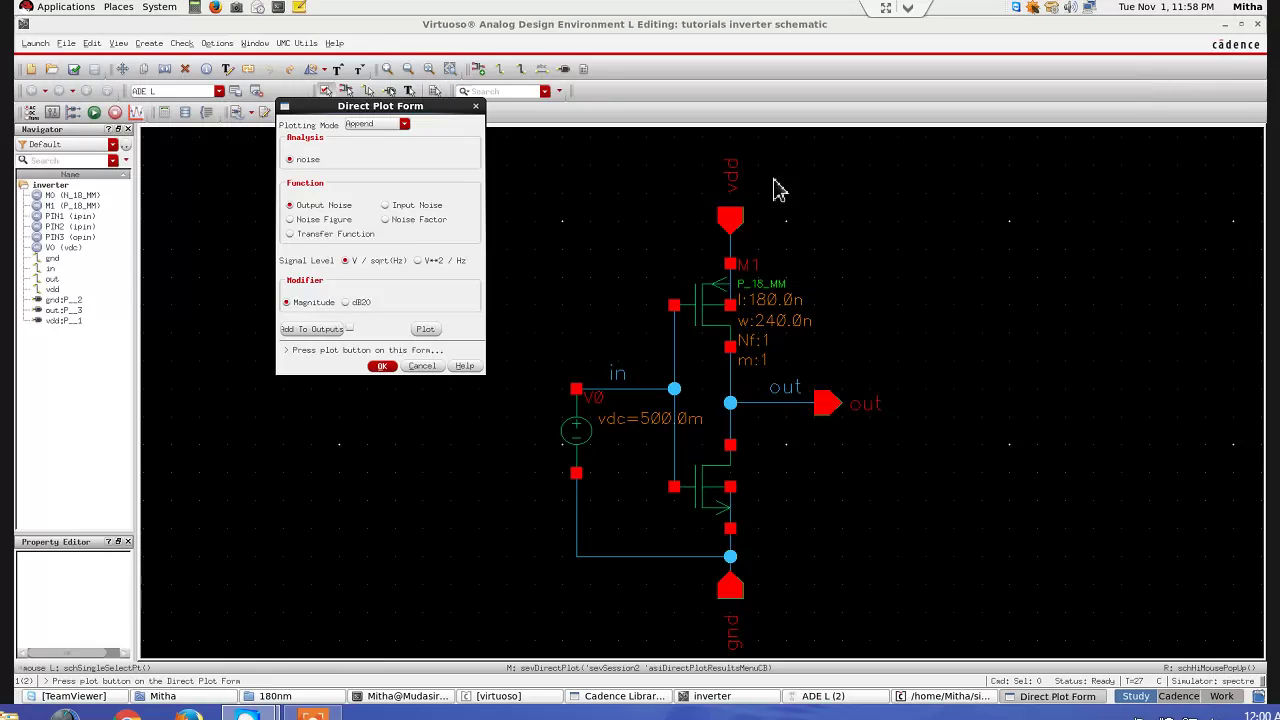
pyautogui.click(396, 209)
pyautogui.click(423, 286)
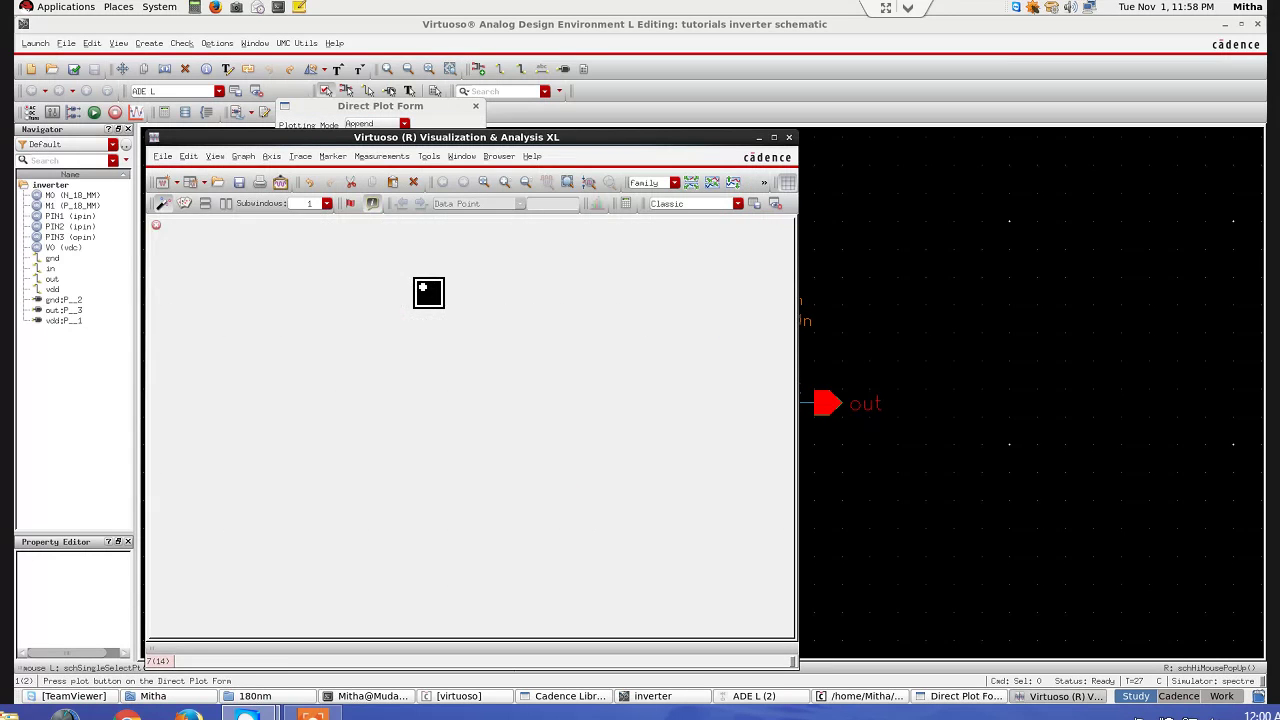
pyautogui.click(774, 137)
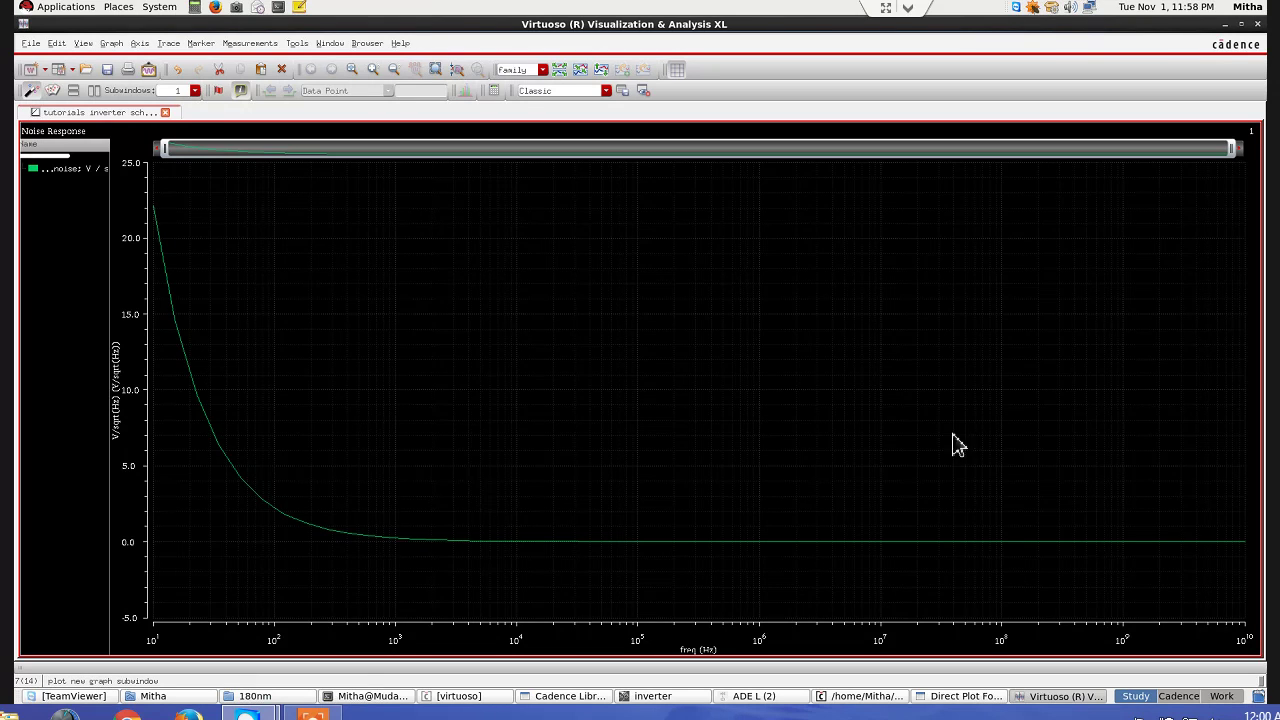
pyautogui.click(1258, 25)
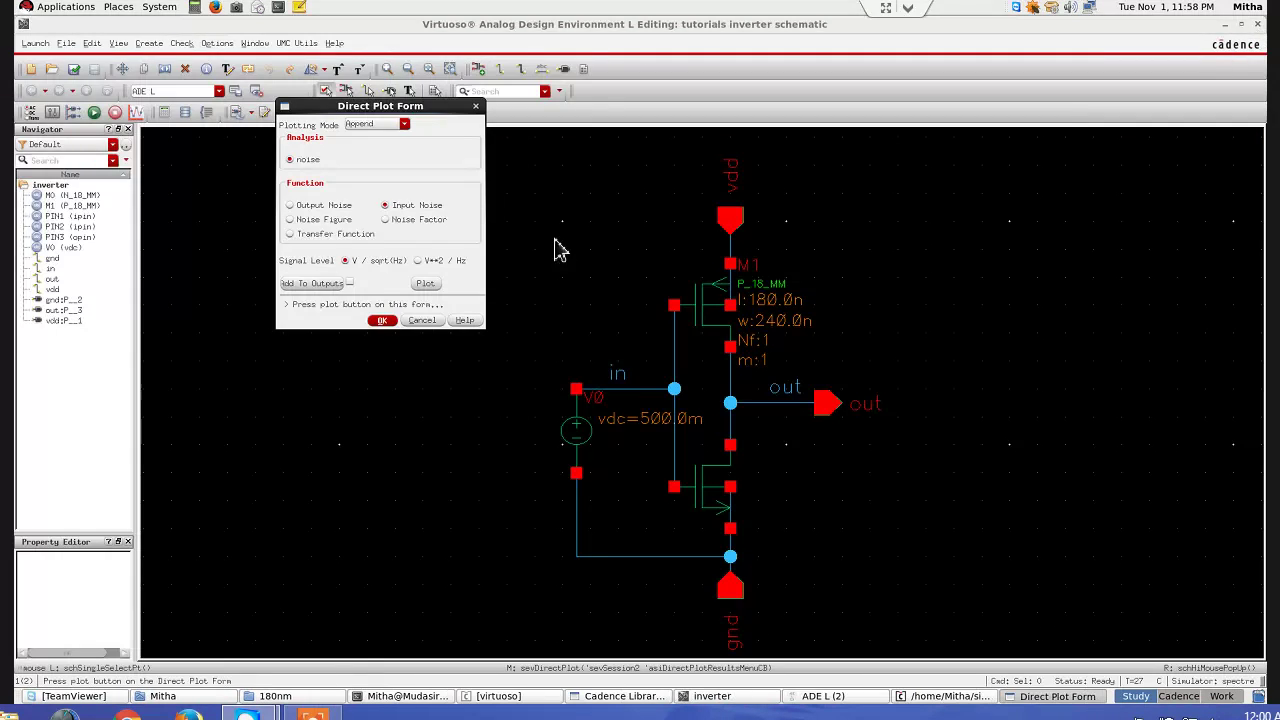
# Step: Plot the noise Transfer Function, close it and the Direct Plot Form, and minimize ADE L
pyautogui.click(309, 236)
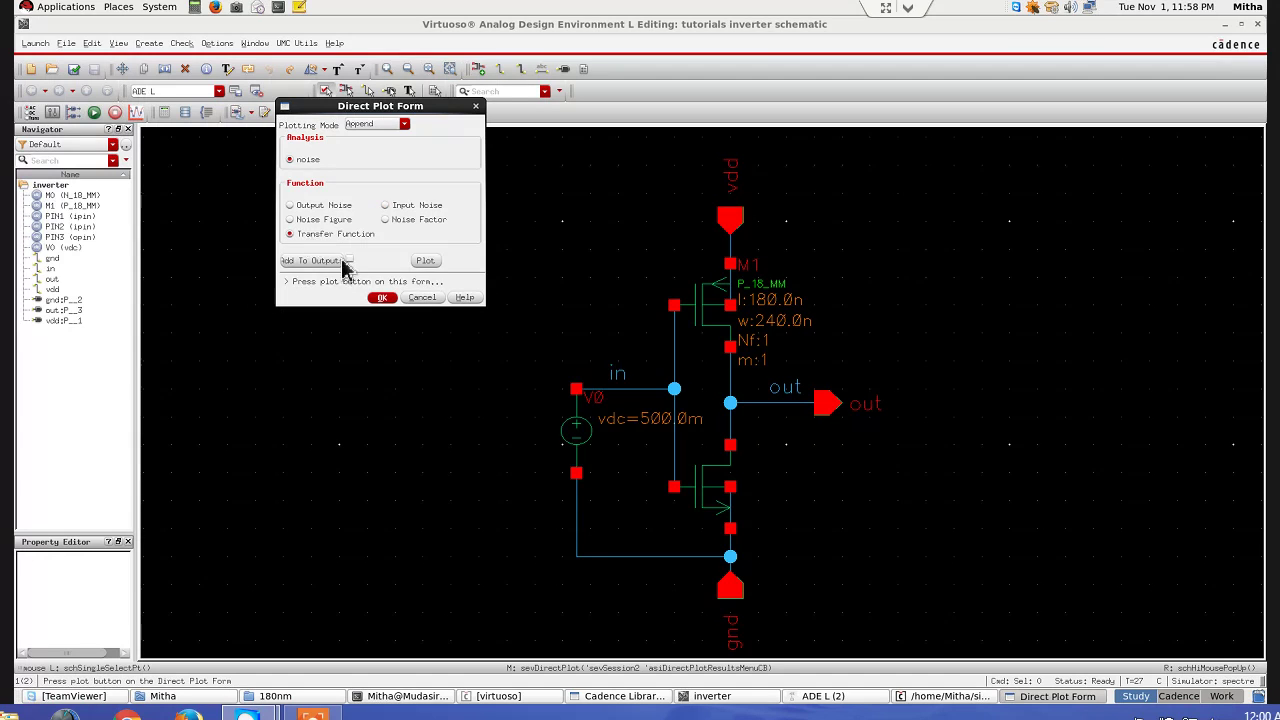
pyautogui.click(430, 264)
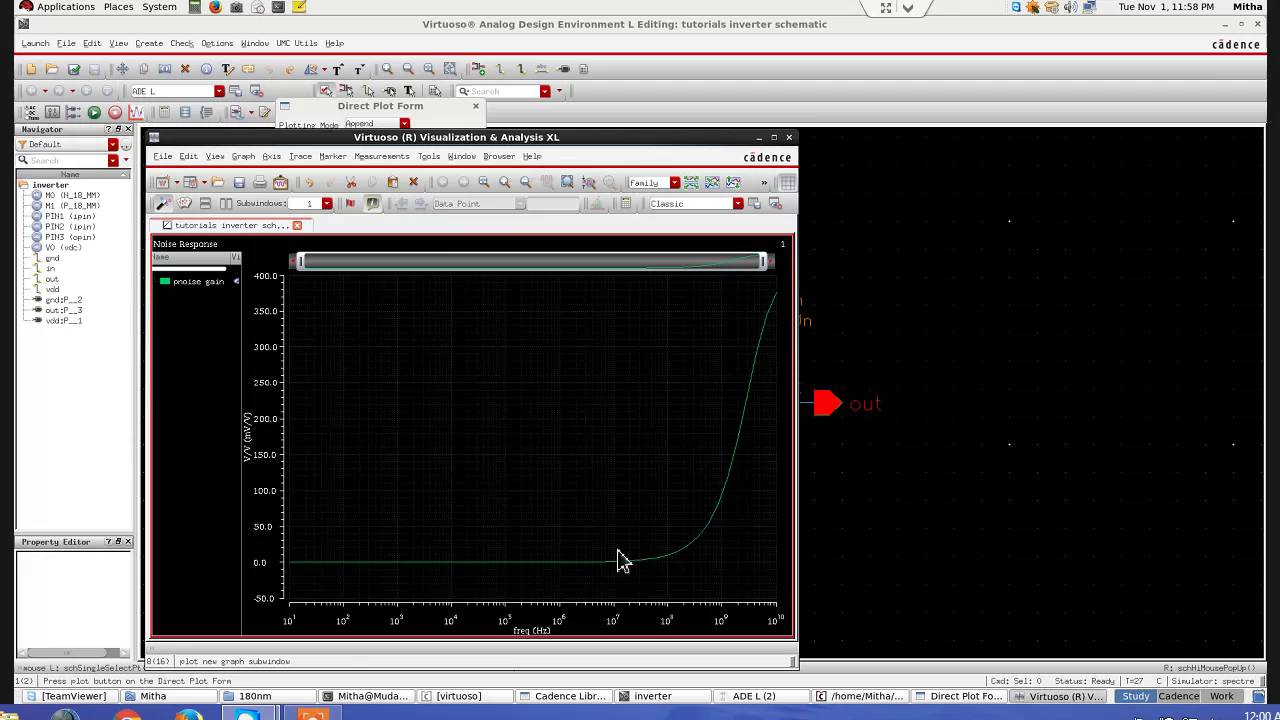
pyautogui.click(789, 138)
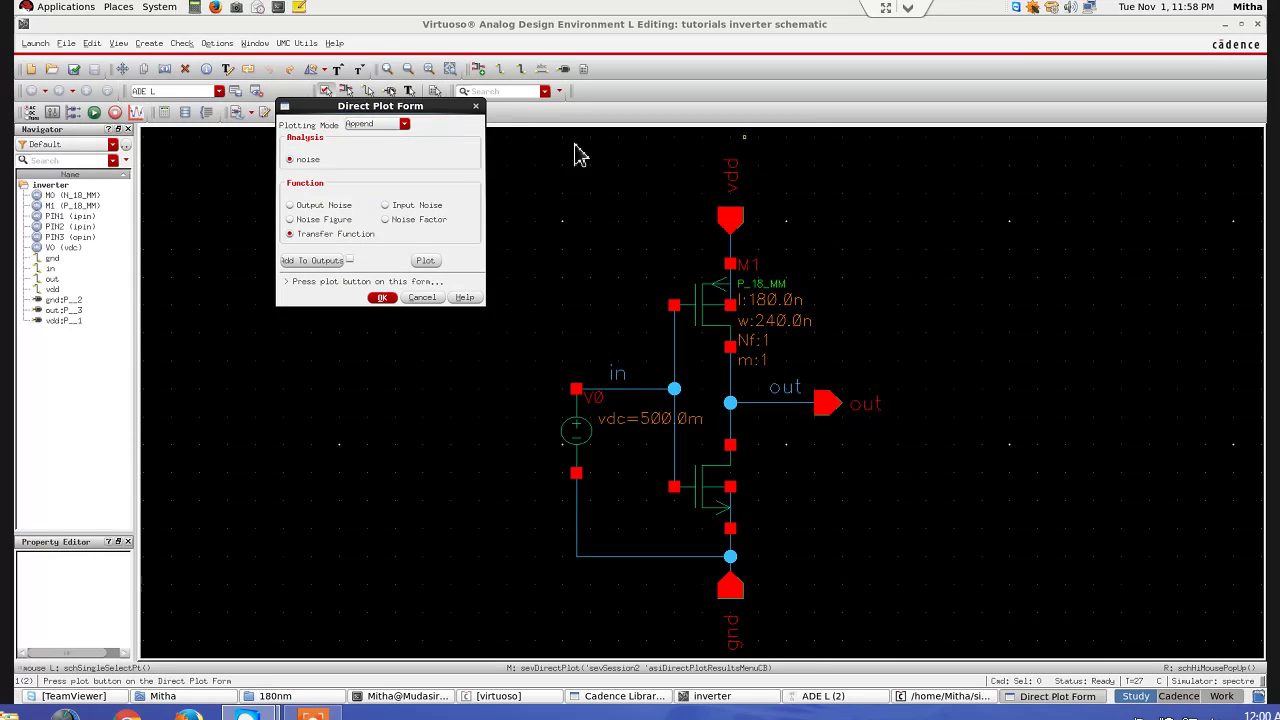
pyautogui.click(477, 106)
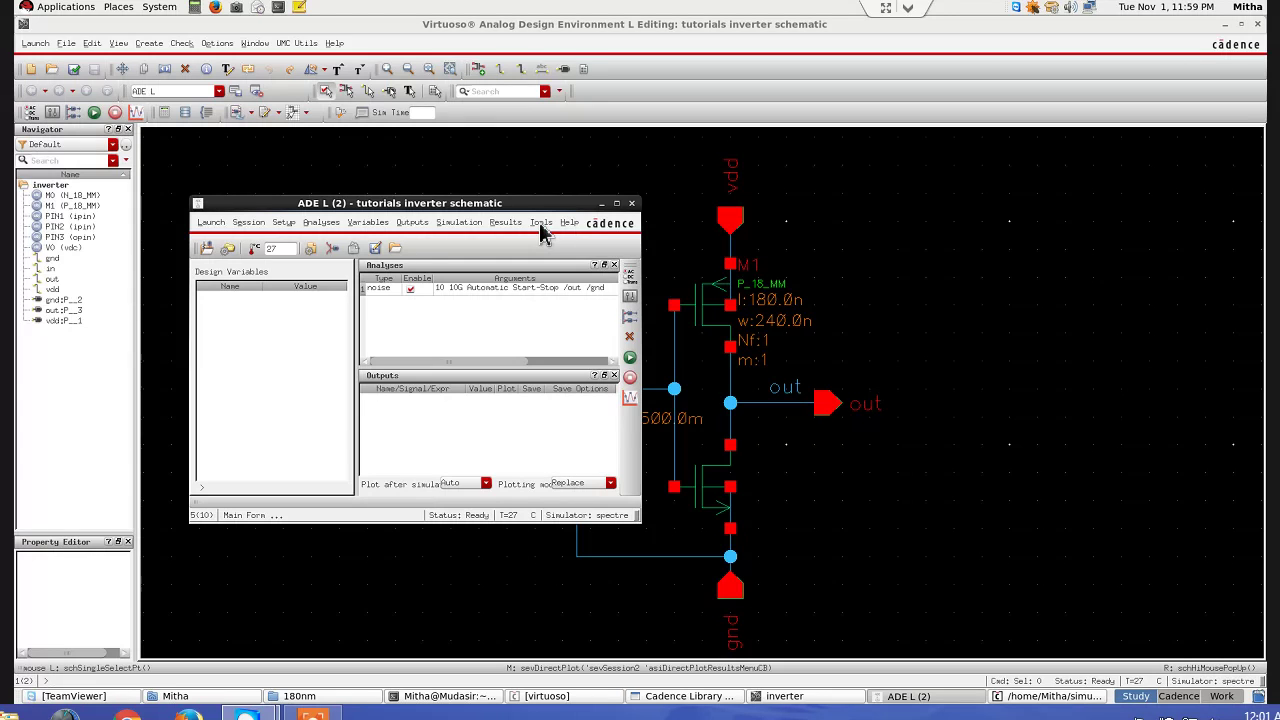
pyautogui.click(601, 203)
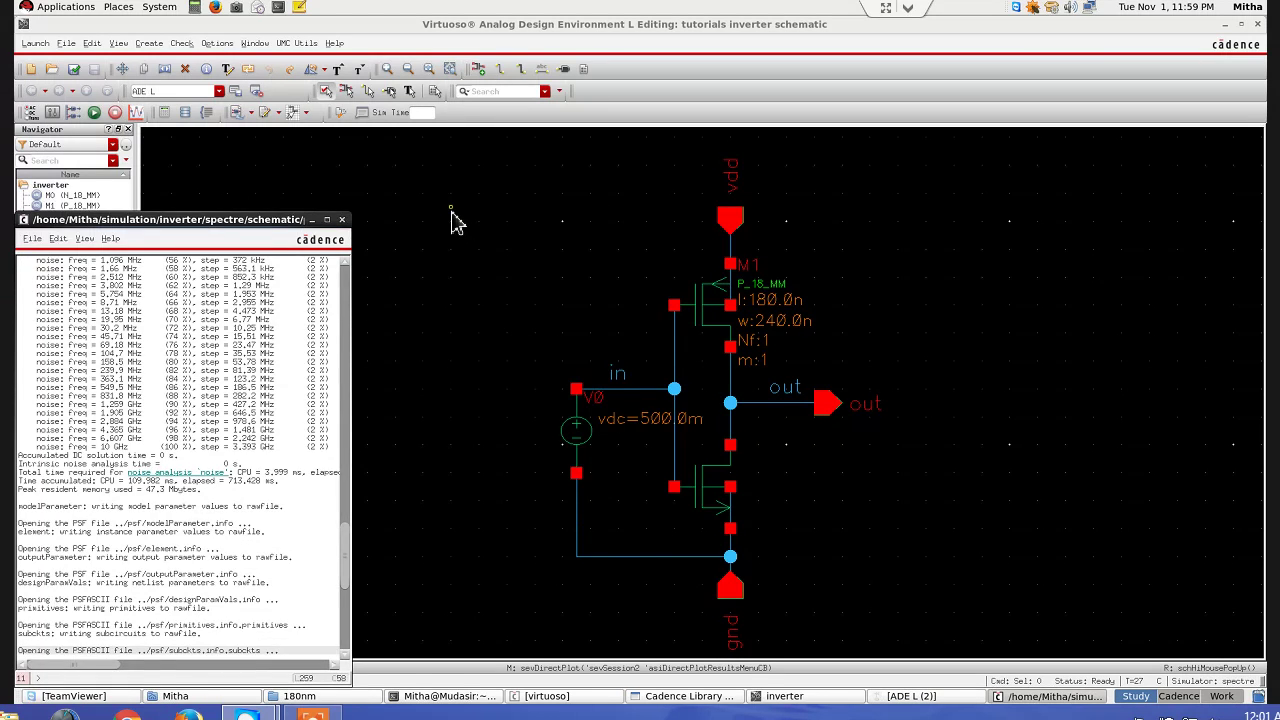
pyautogui.click(452, 220)
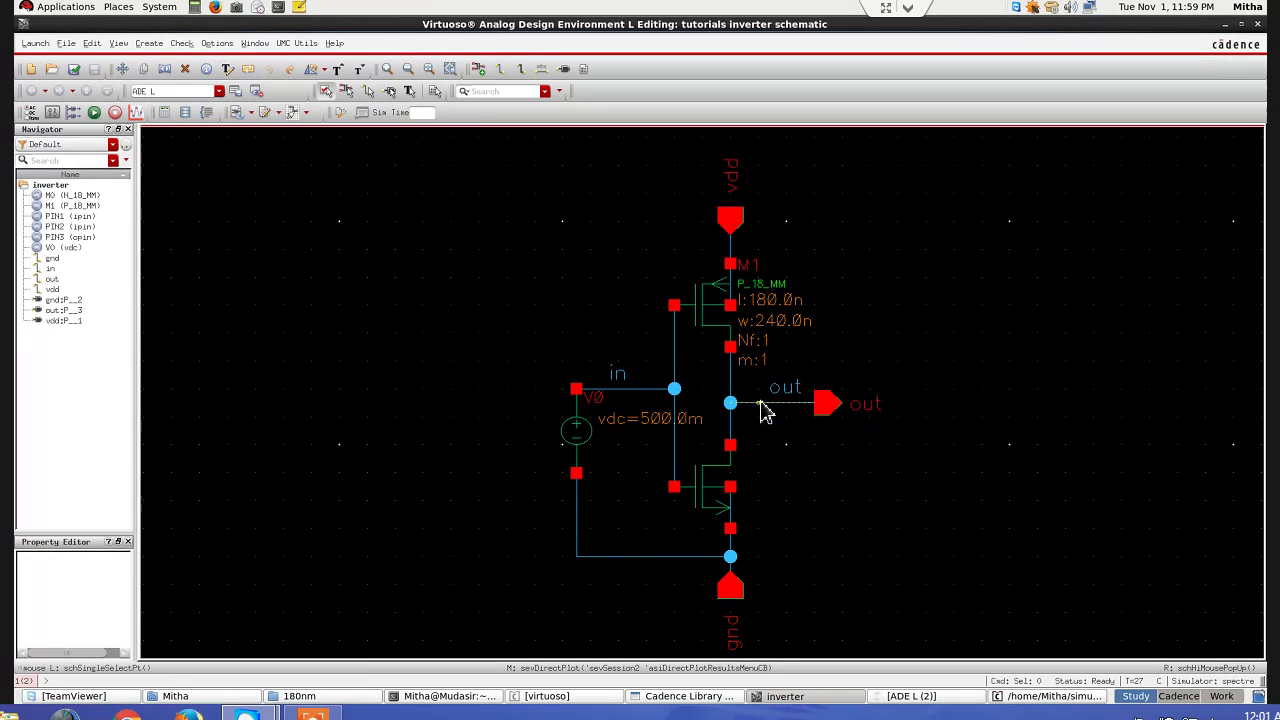
# Step: Move the out pin further right by copying it and deleting the original
pyautogui.click(832, 405)
pyautogui.press('c')
pyautogui.click(1140, 405)
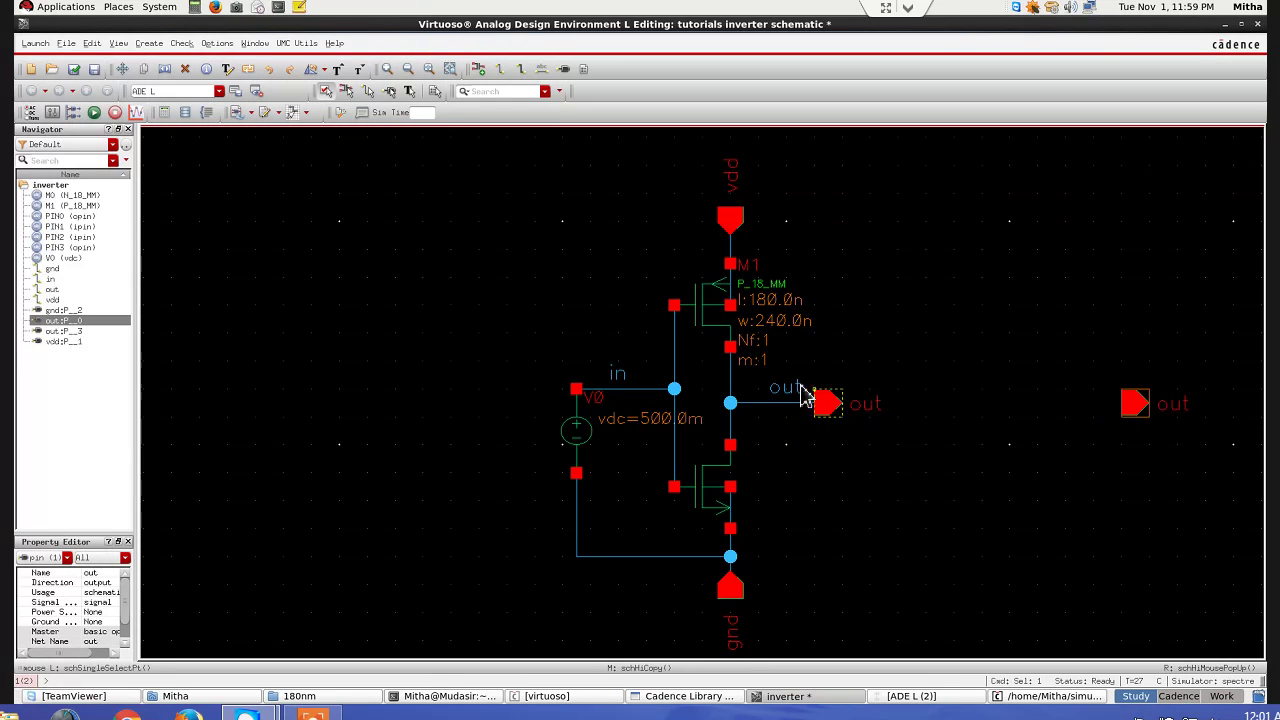
pyautogui.moveTo(800, 362); pyautogui.dragTo(870, 450)
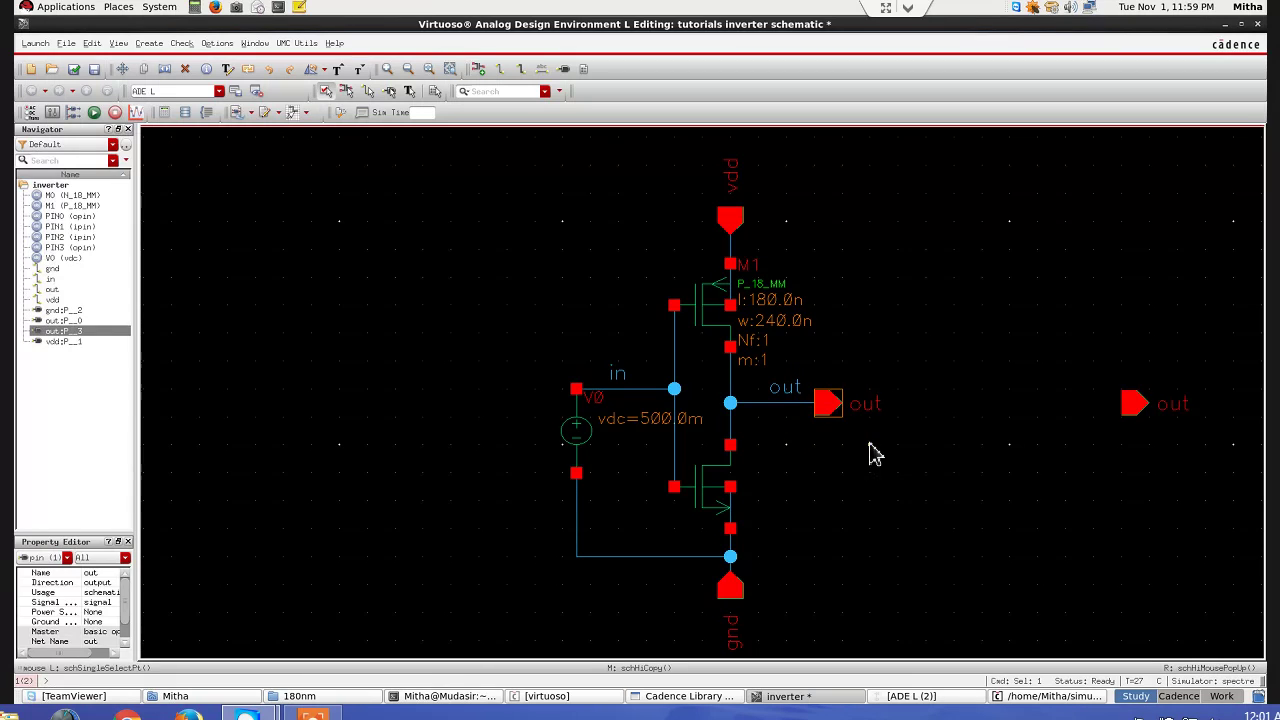
pyautogui.press('Delete')
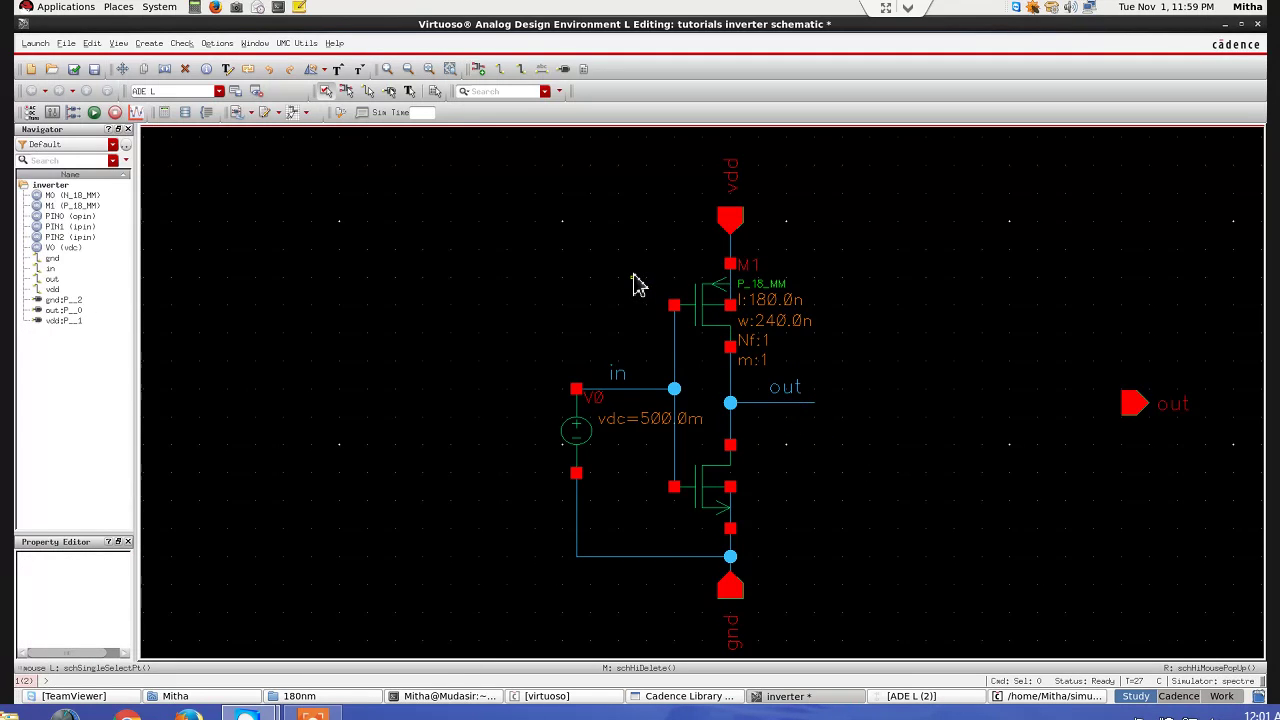
# Step: Copy the inverter stage twice to make three stages and delete the duplicated out labels
pyautogui.moveTo(632, 263); pyautogui.dragTo(840, 578)
pyautogui.press('c')
pyautogui.click(712, 487)
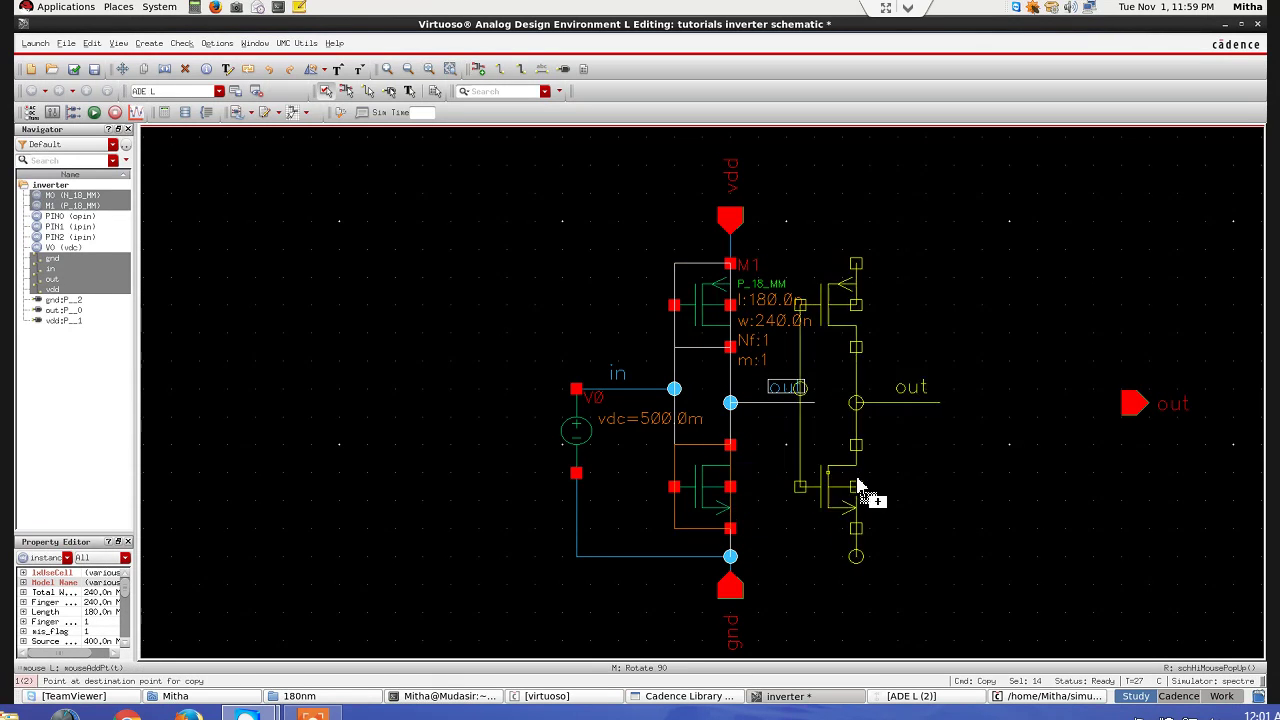
pyautogui.click(846, 490)
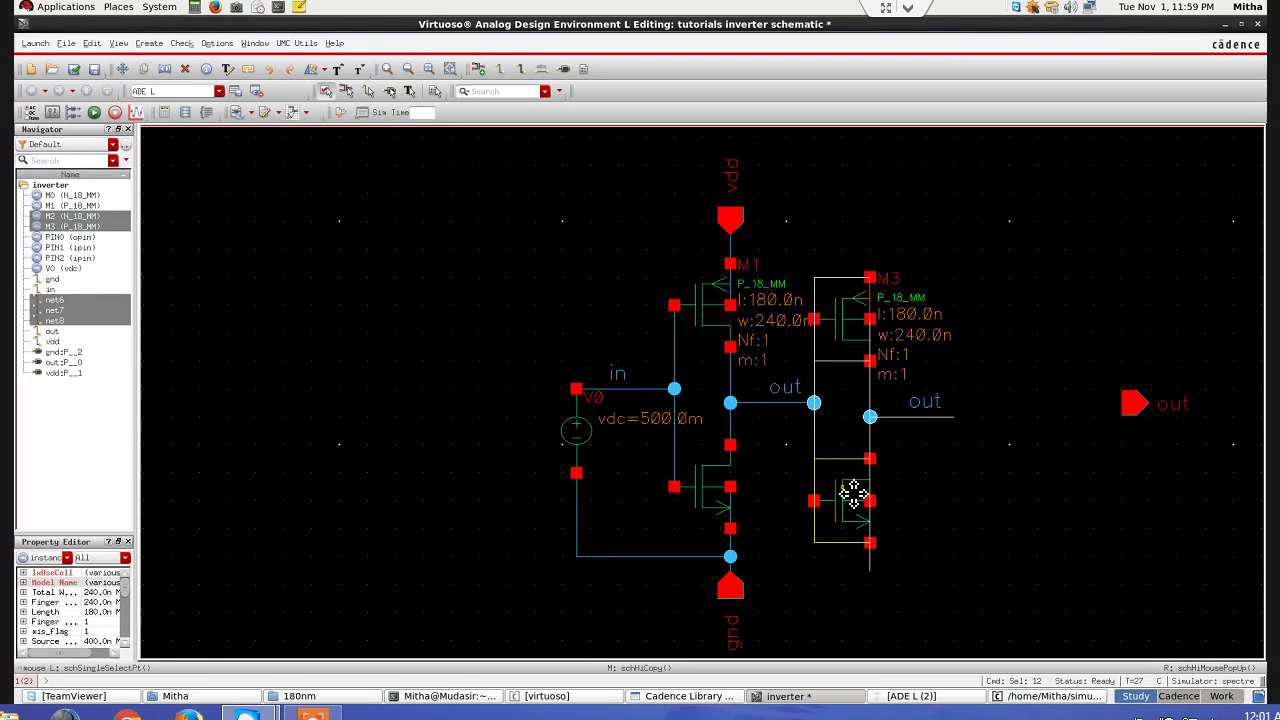
pyautogui.click(846, 490)
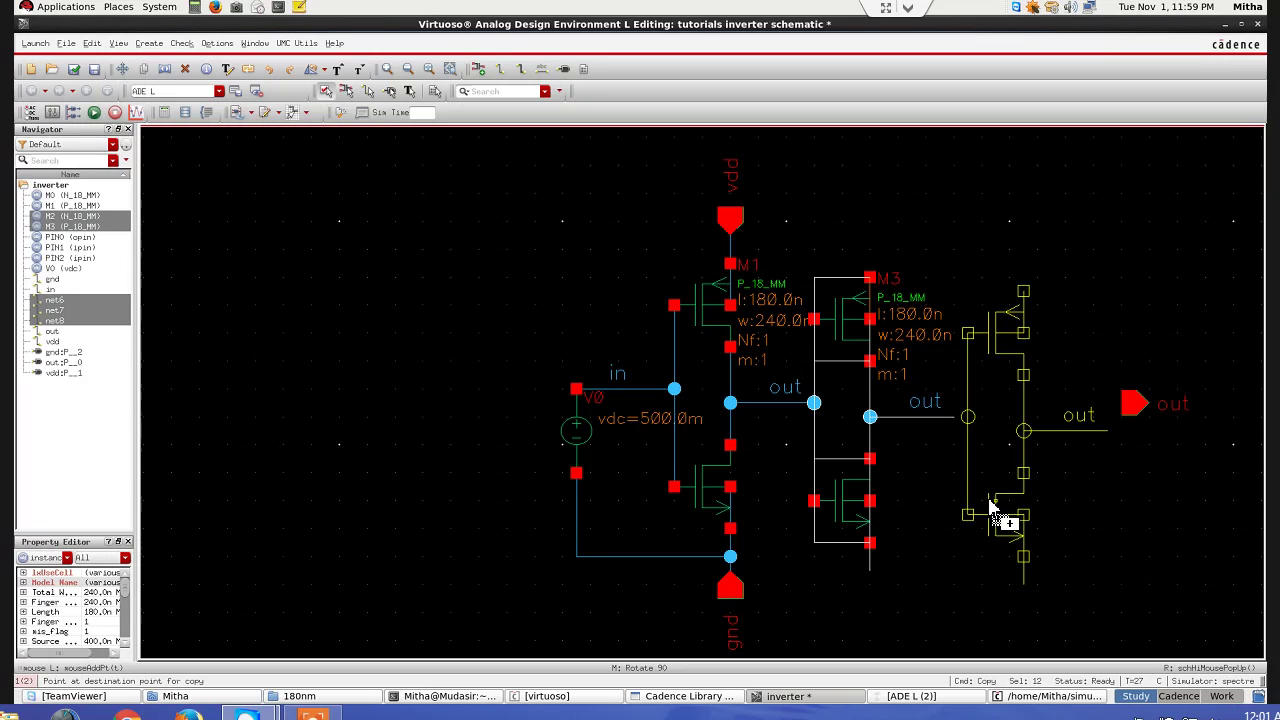
pyautogui.click(994, 514)
pyautogui.press('Escape')
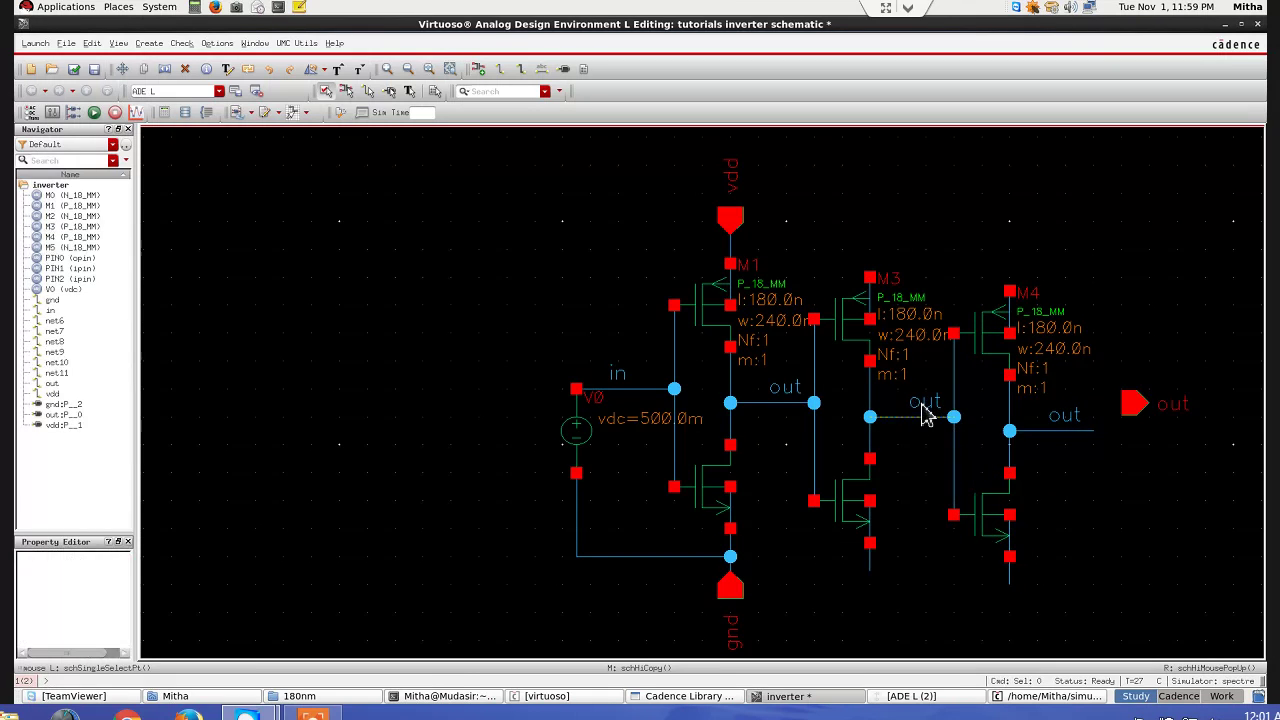
pyautogui.click(922, 405)
pyautogui.press('Delete')
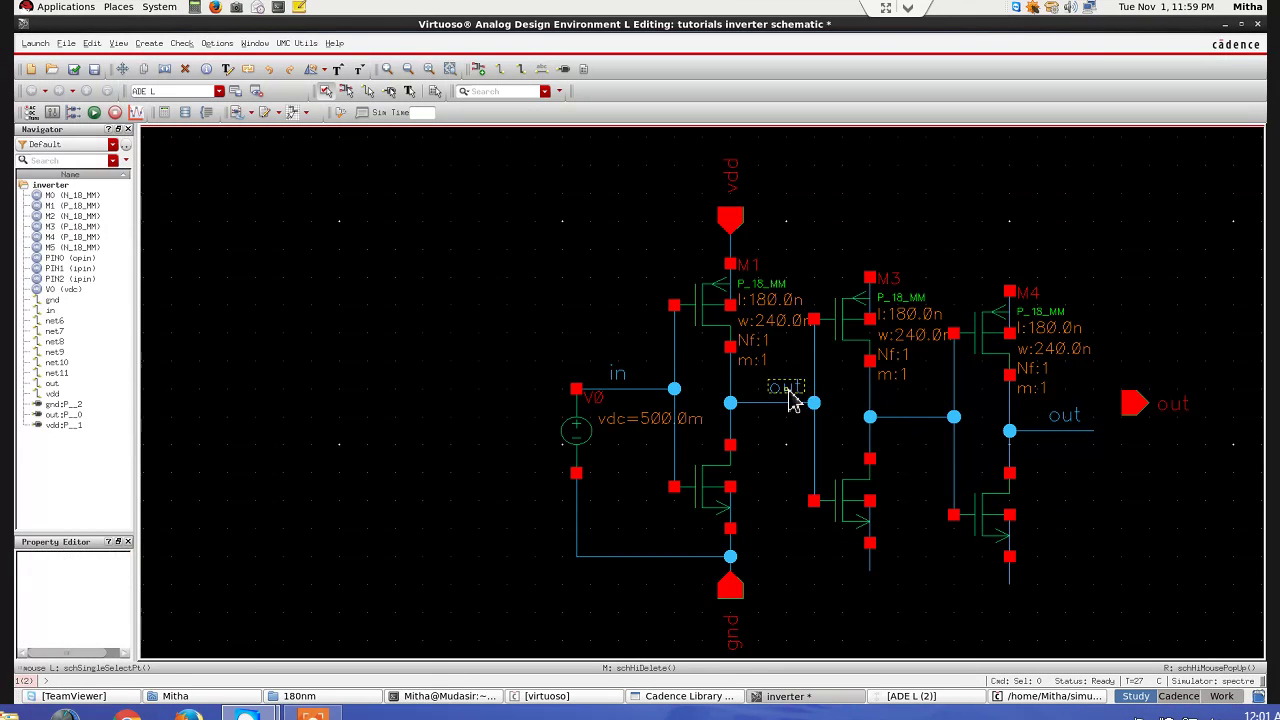
pyautogui.click(789, 394)
# Step: Wire the new stages to vdd and gnd, connect the last output to out, and save
pyautogui.click(1010, 292)
pyautogui.click(870, 250)
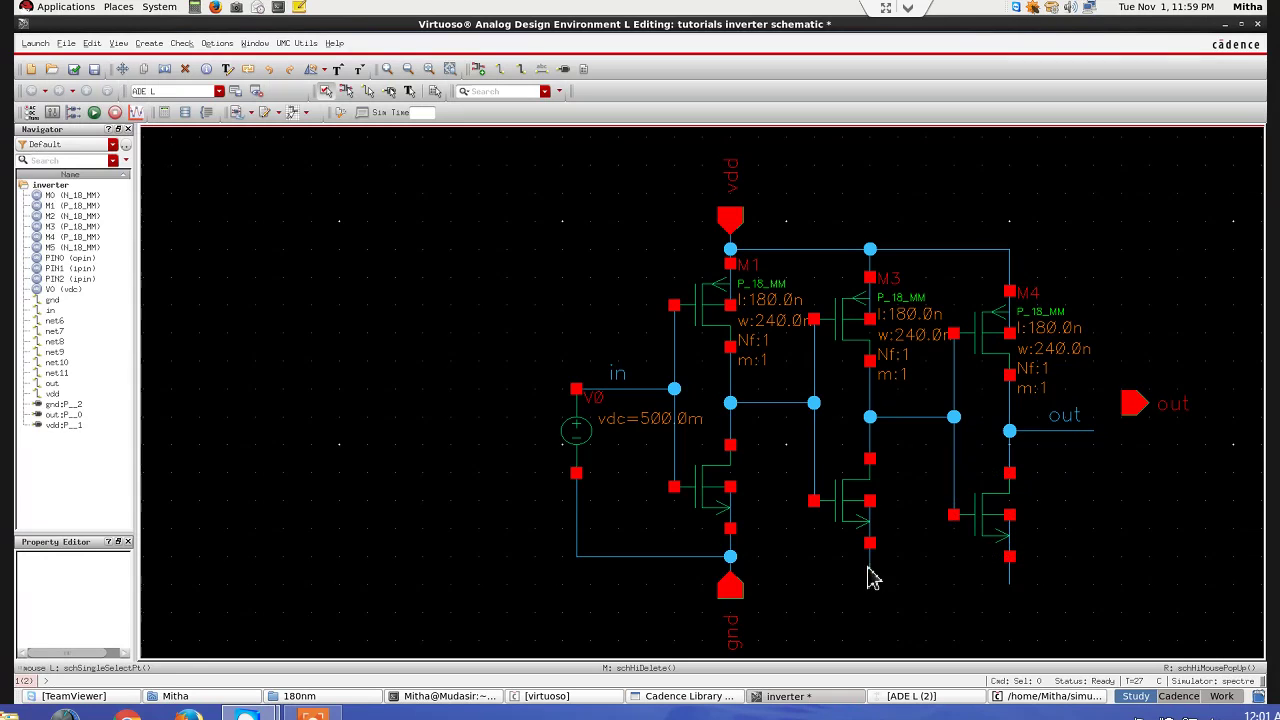
pyautogui.click(870, 576)
pyautogui.click(718, 557)
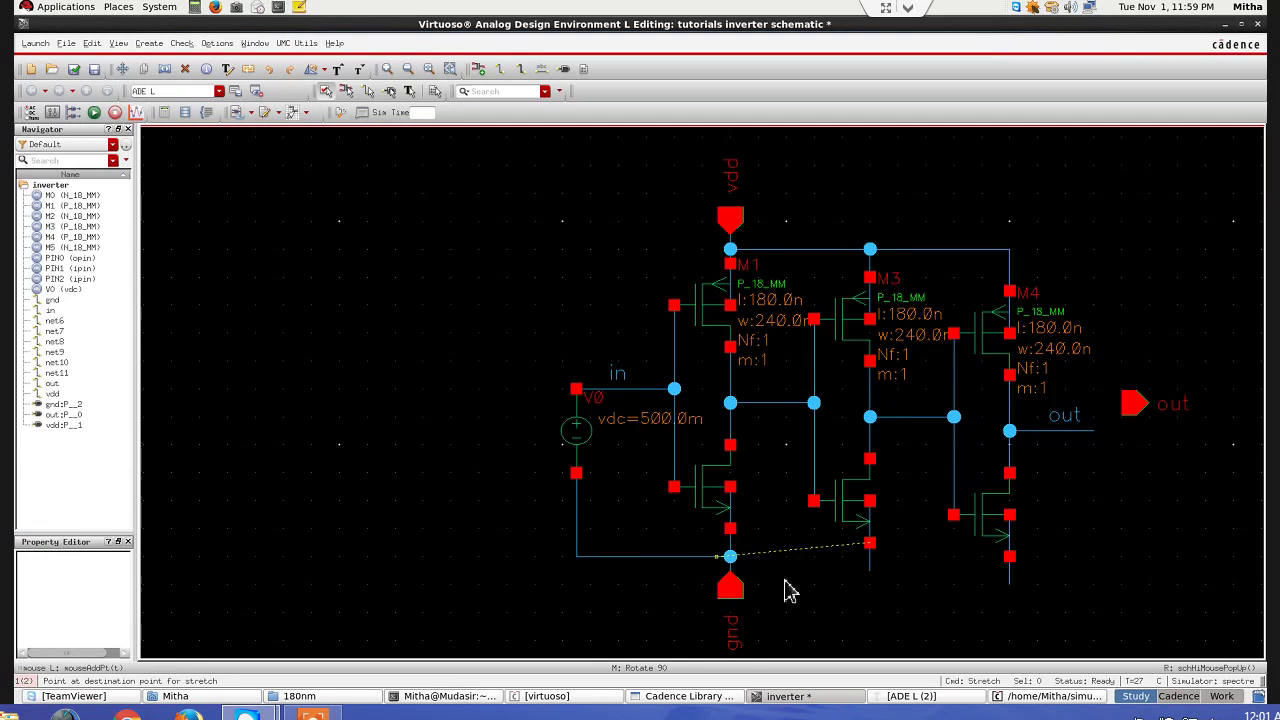
pyautogui.click(1012, 590)
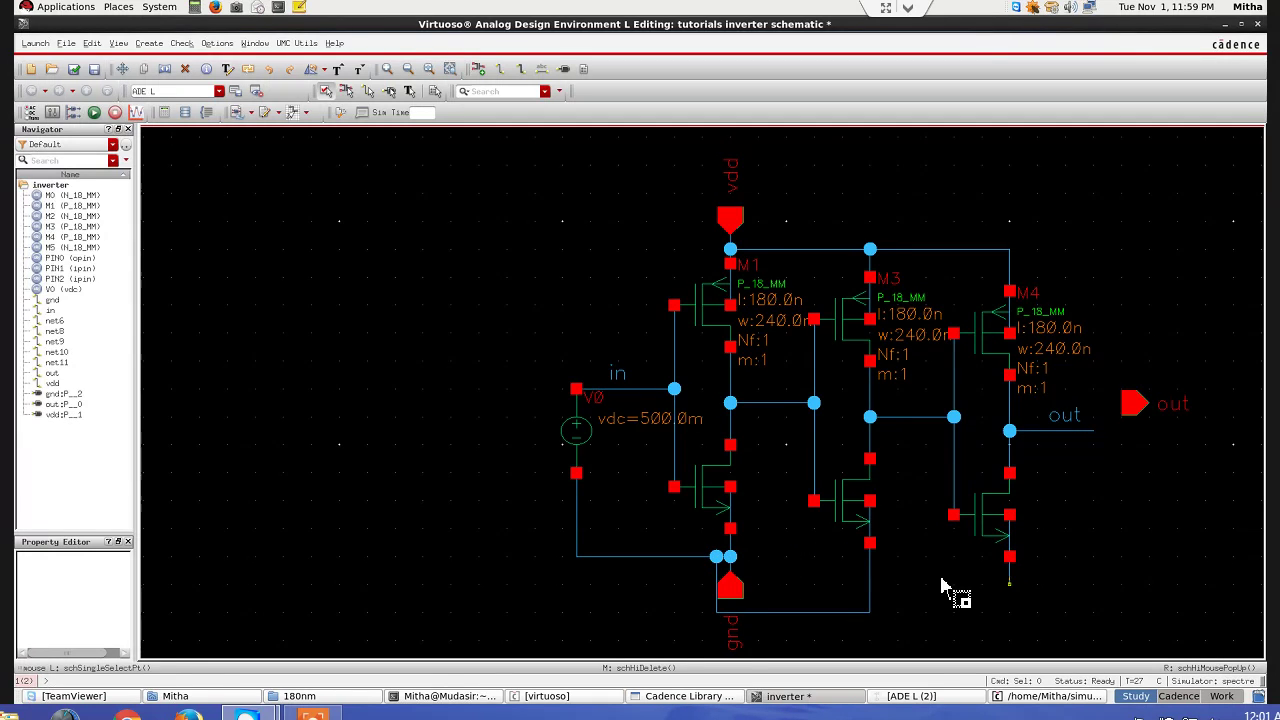
pyautogui.click(873, 580)
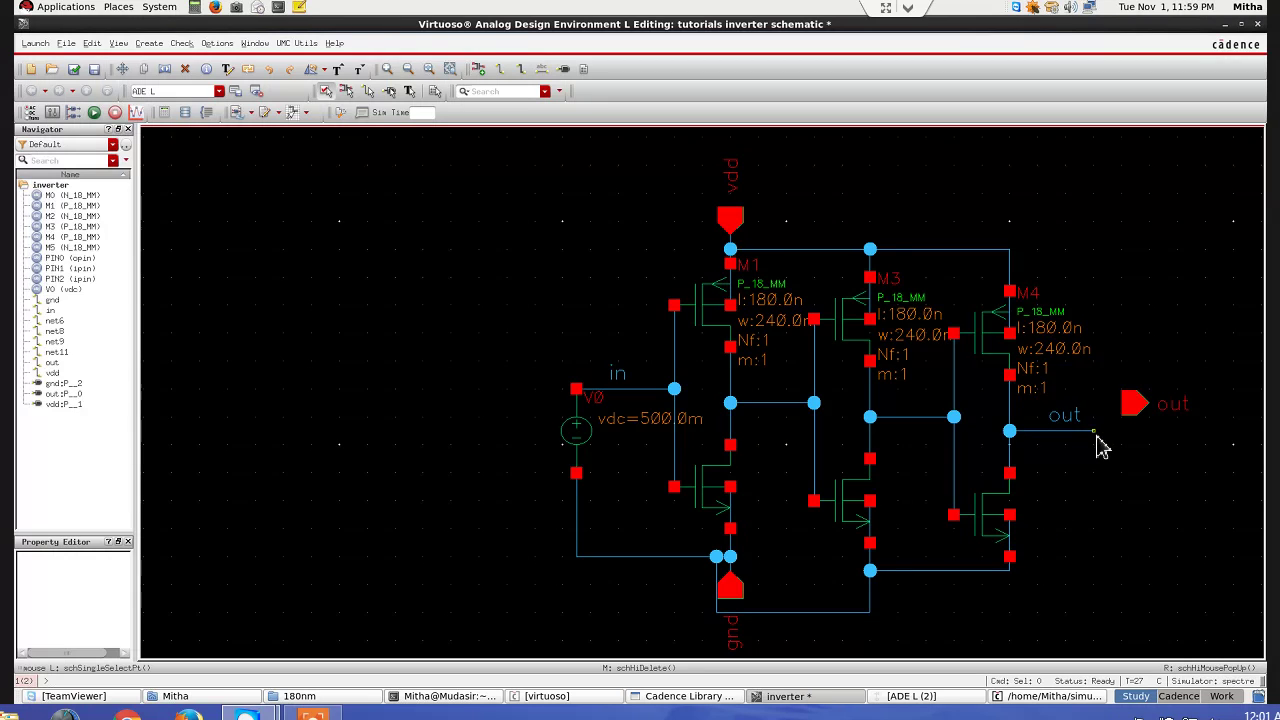
pyautogui.click(1126, 404)
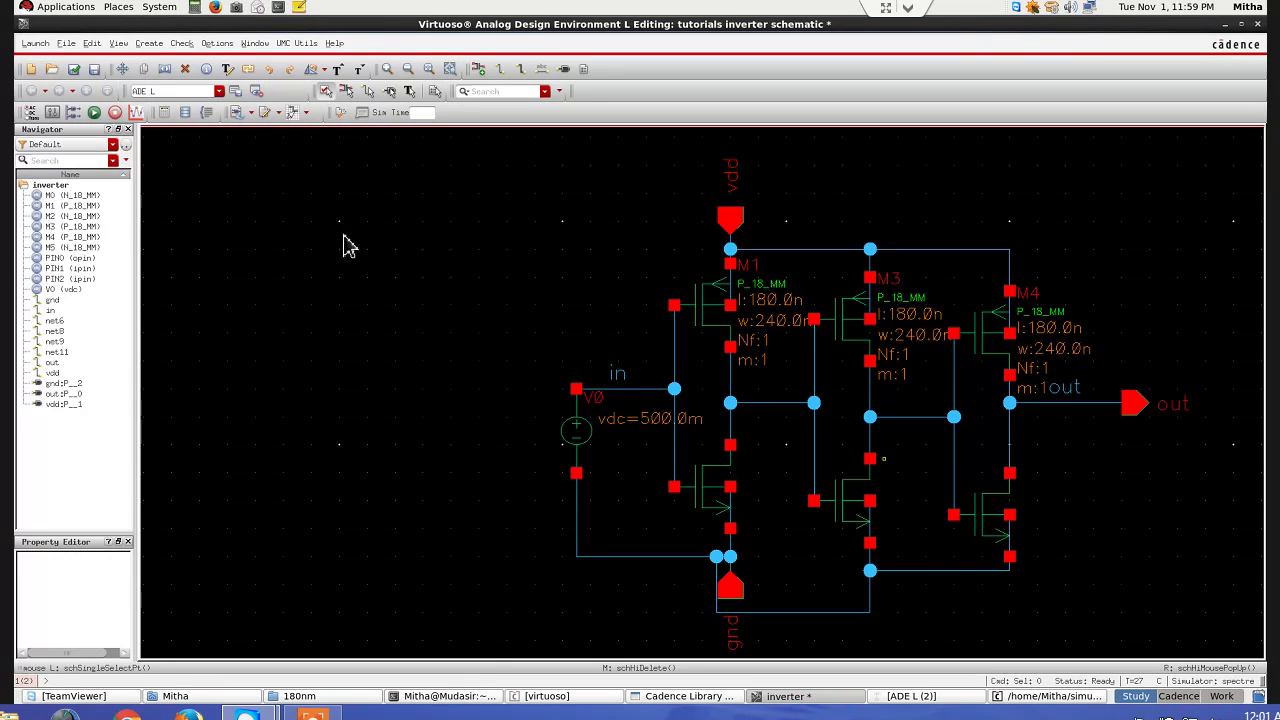
pyautogui.click(74, 69)
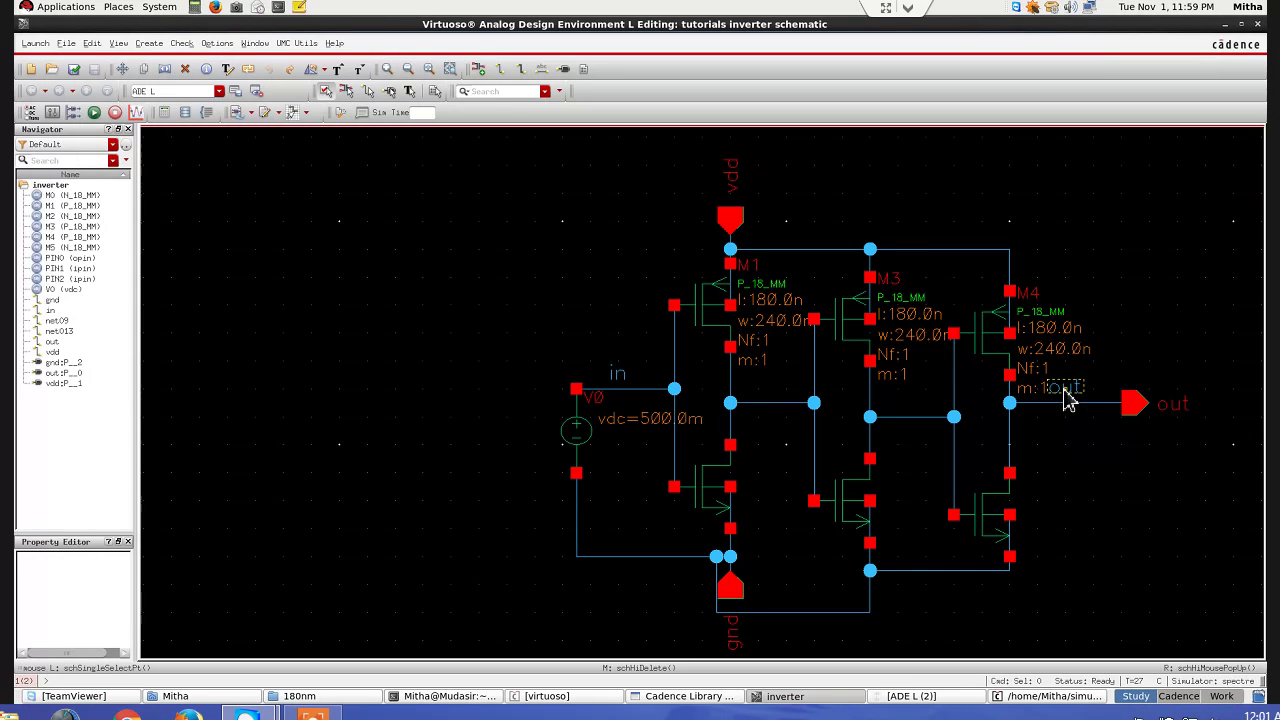
# Step: Confirm the noise analysis settings (10 to 10G, /out vs /gnd) and rerun the simulation
pyautogui.click(930, 700)
pyautogui.doubleClick(482, 292)
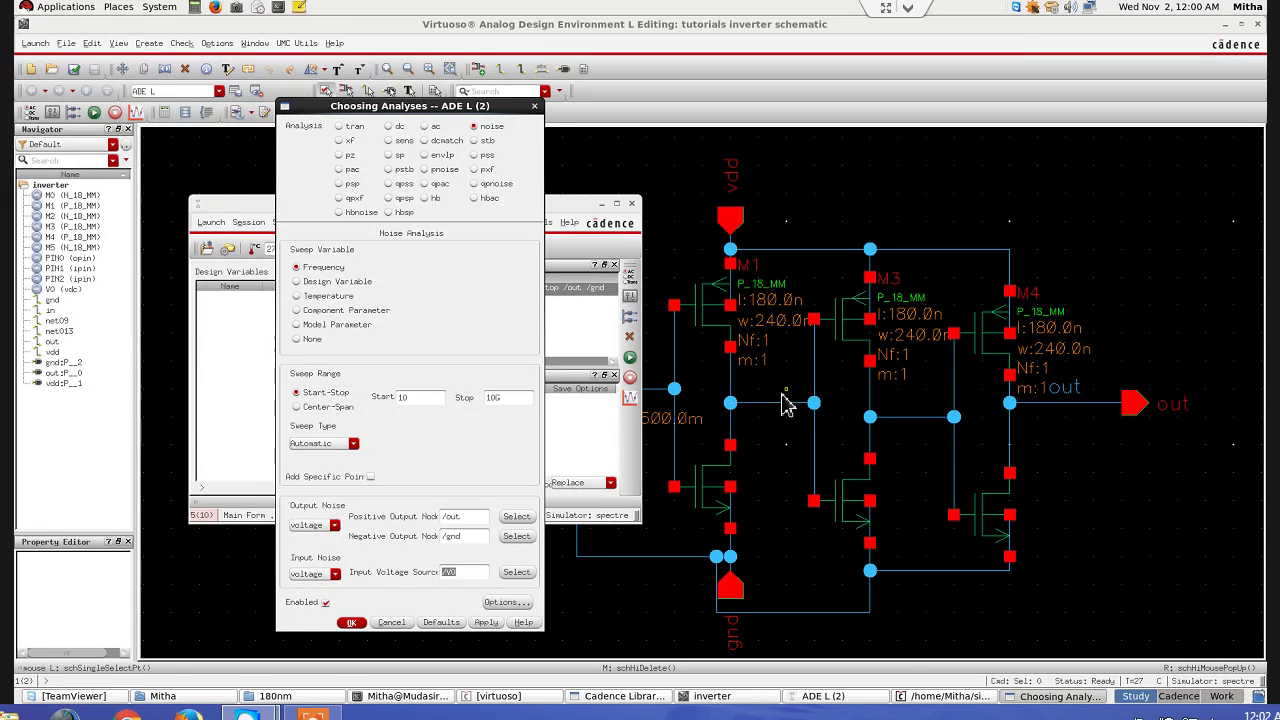
pyautogui.click(352, 622)
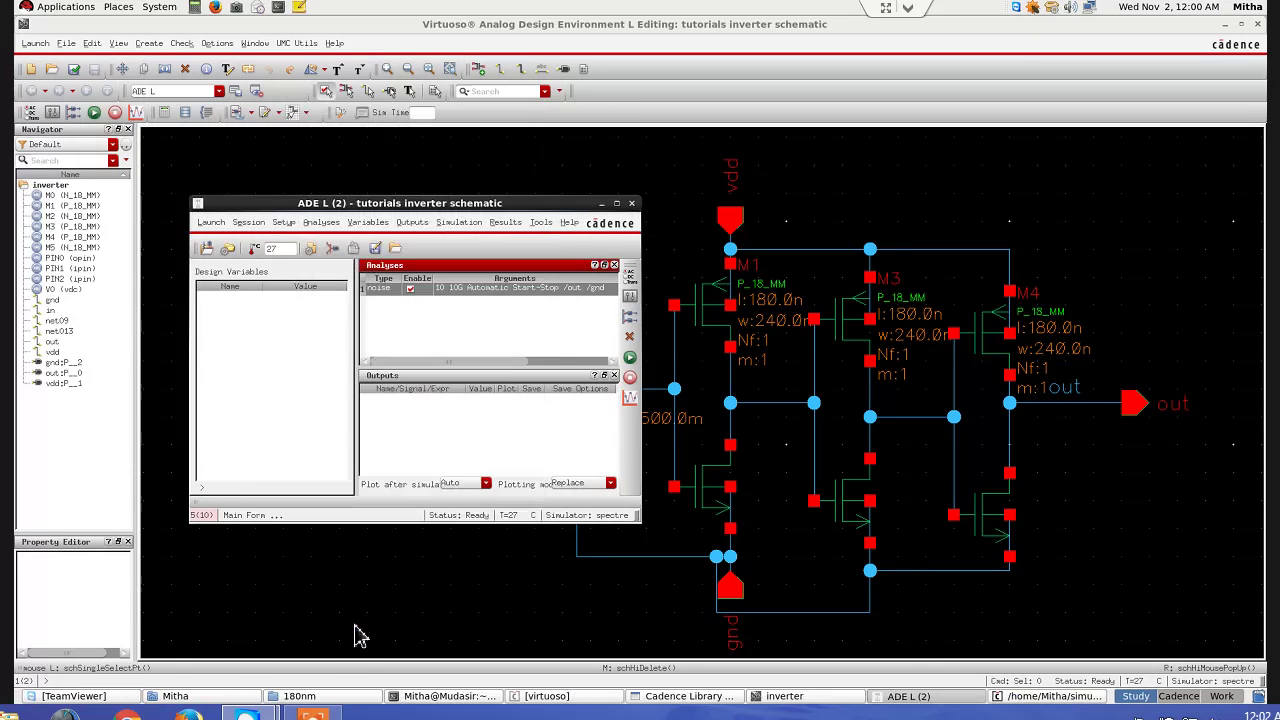
pyautogui.click(625, 352)
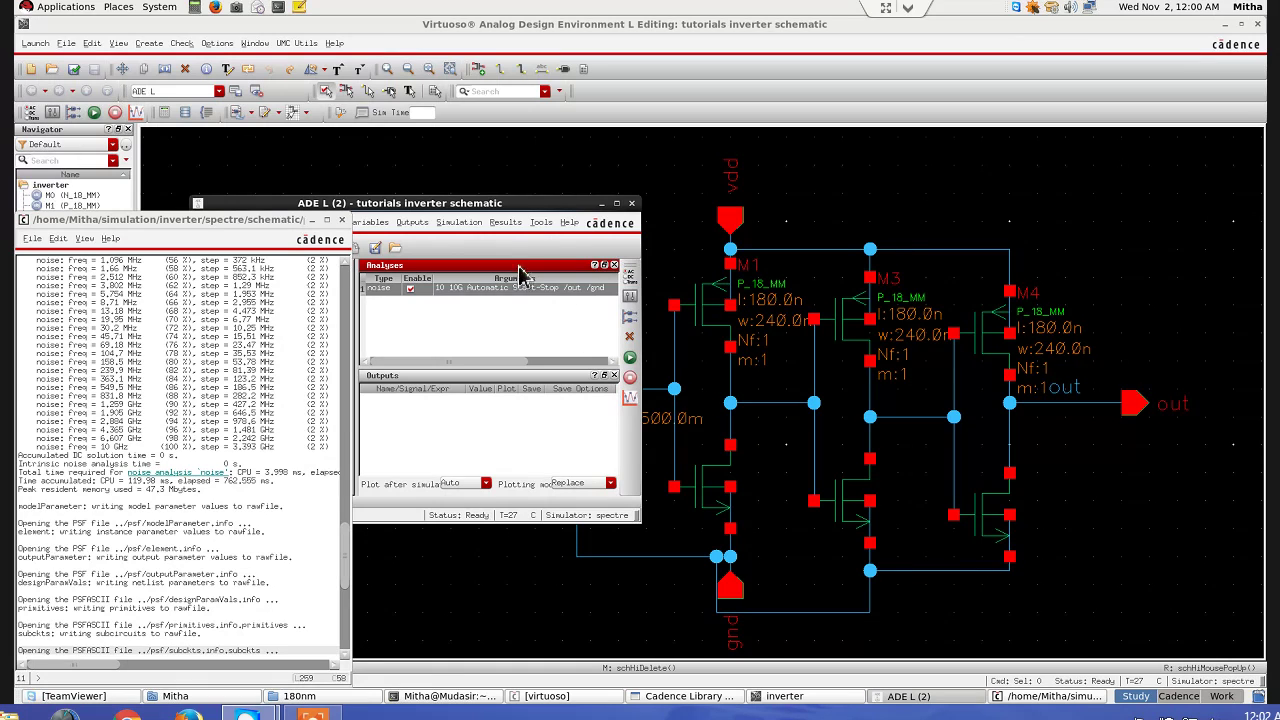
# Step: Try plotting Input Noise from the Direct Plot main form, then close the empty graph
pyautogui.click(540, 222)
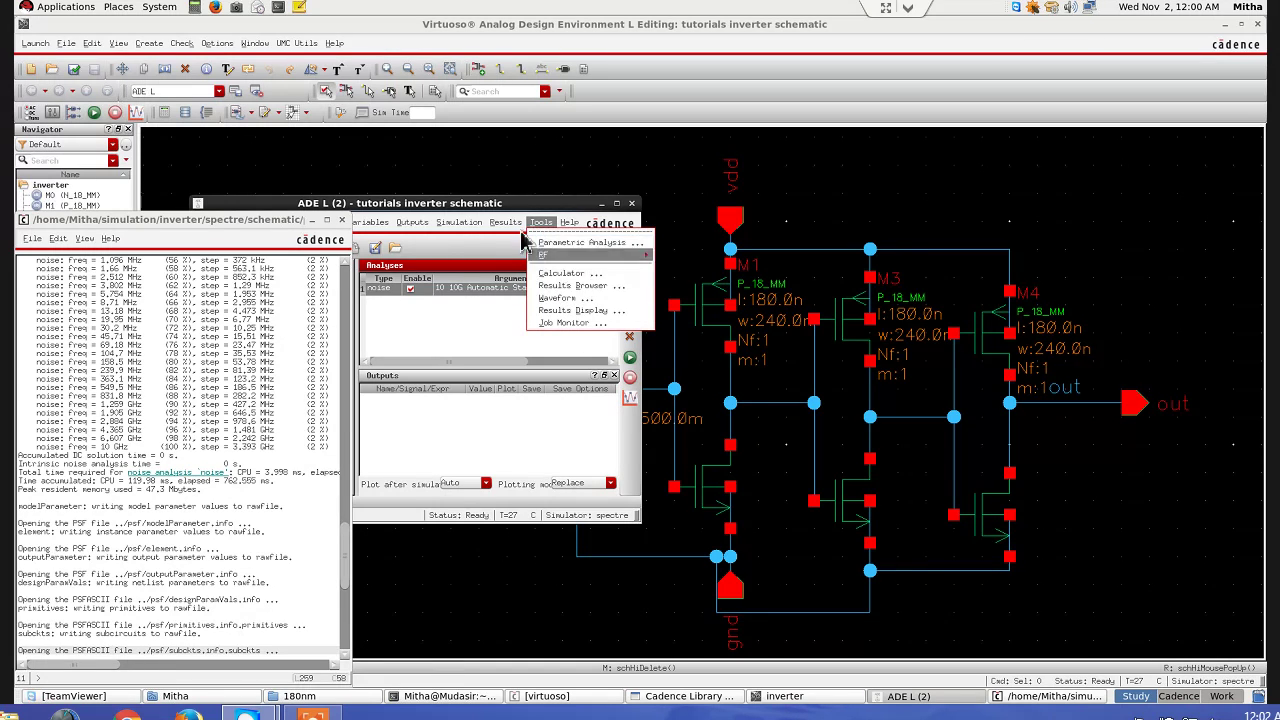
pyautogui.click(505, 222)
pyautogui.moveTo(521, 256)
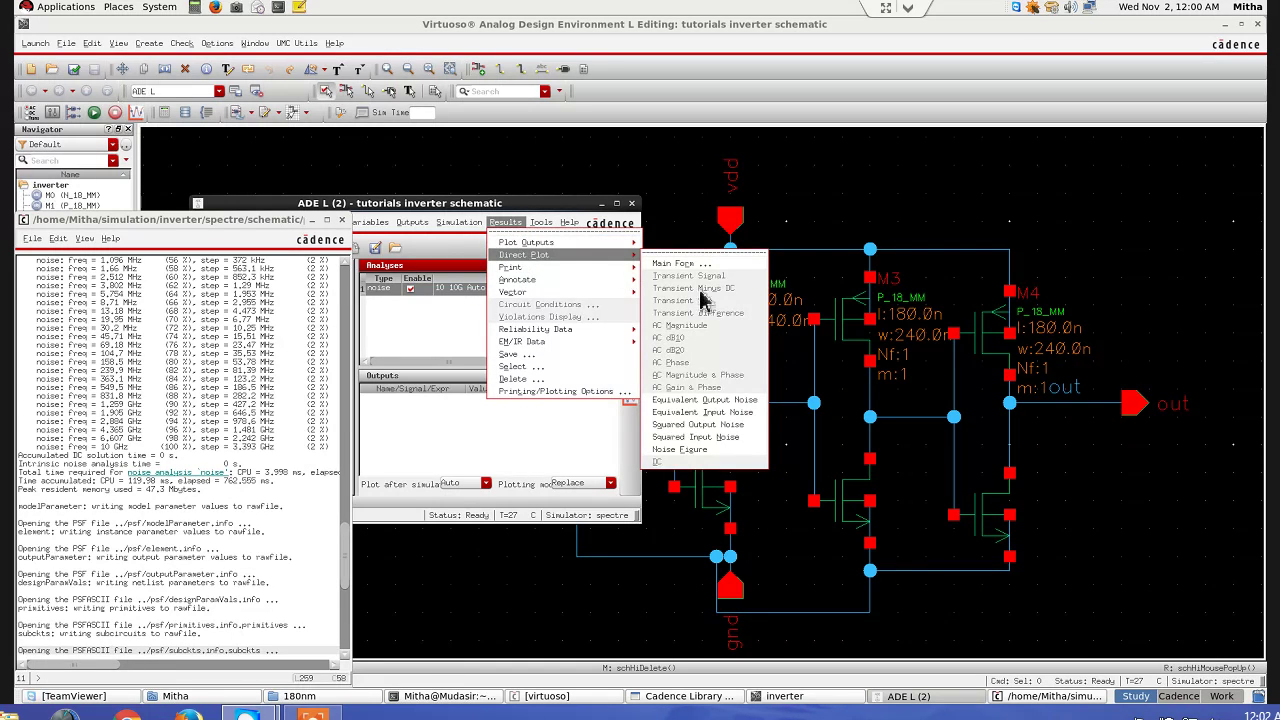
pyautogui.click(670, 265)
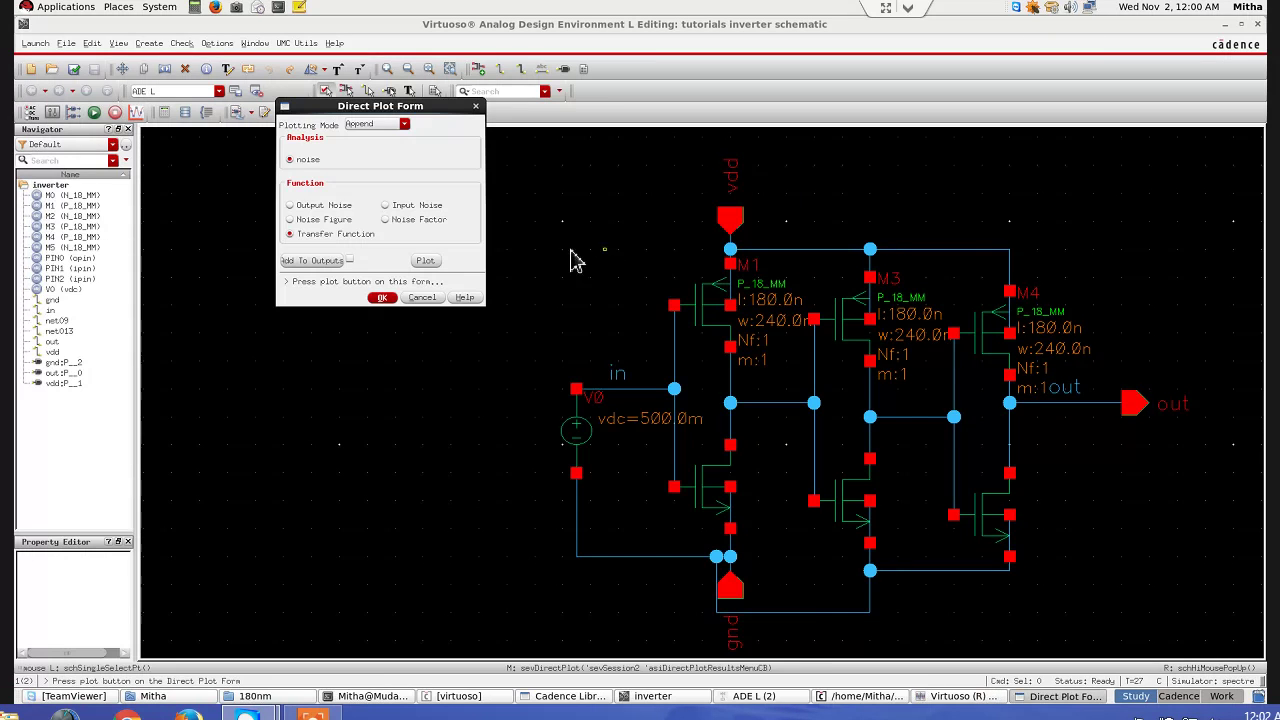
pyautogui.click(410, 210)
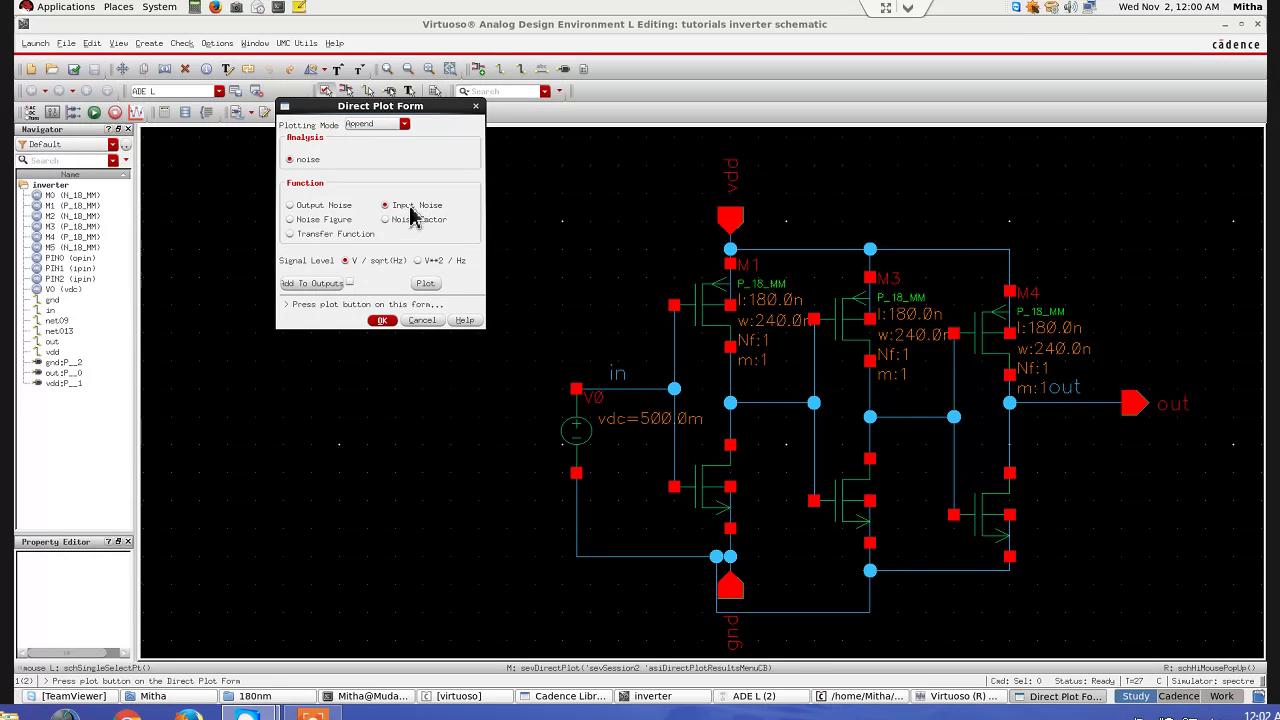
pyautogui.click(383, 321)
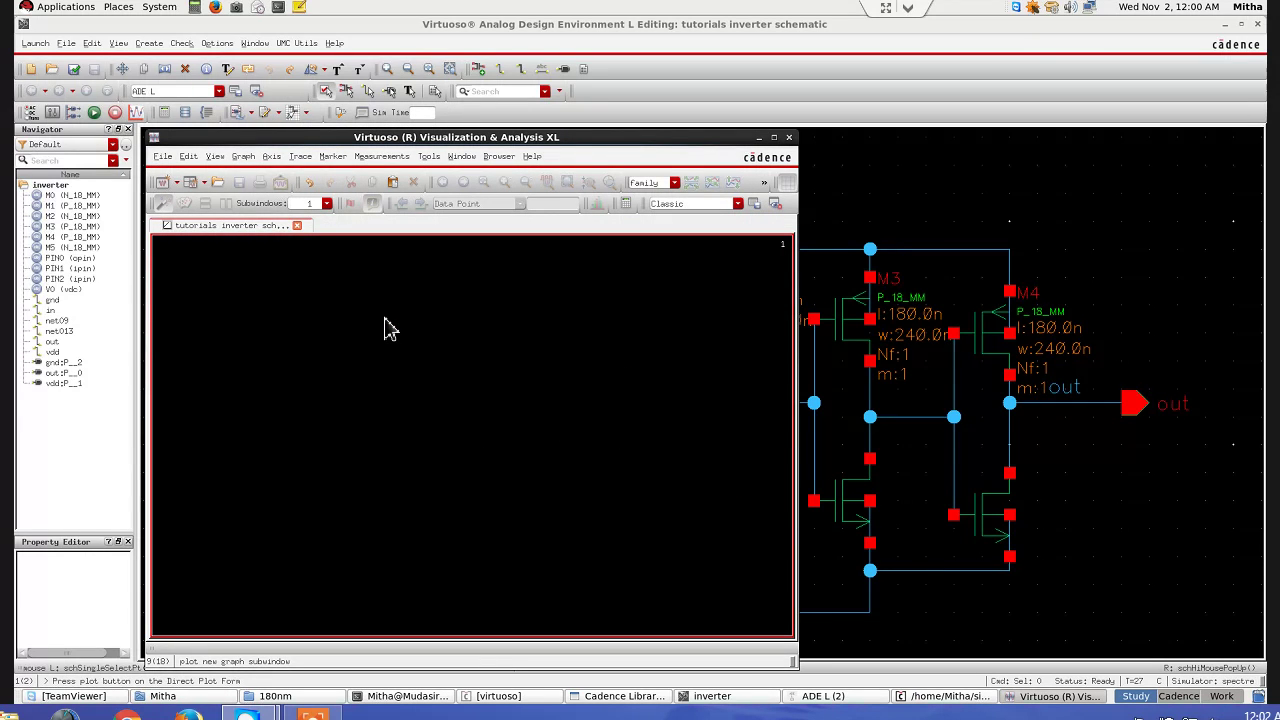
pyautogui.click(789, 138)
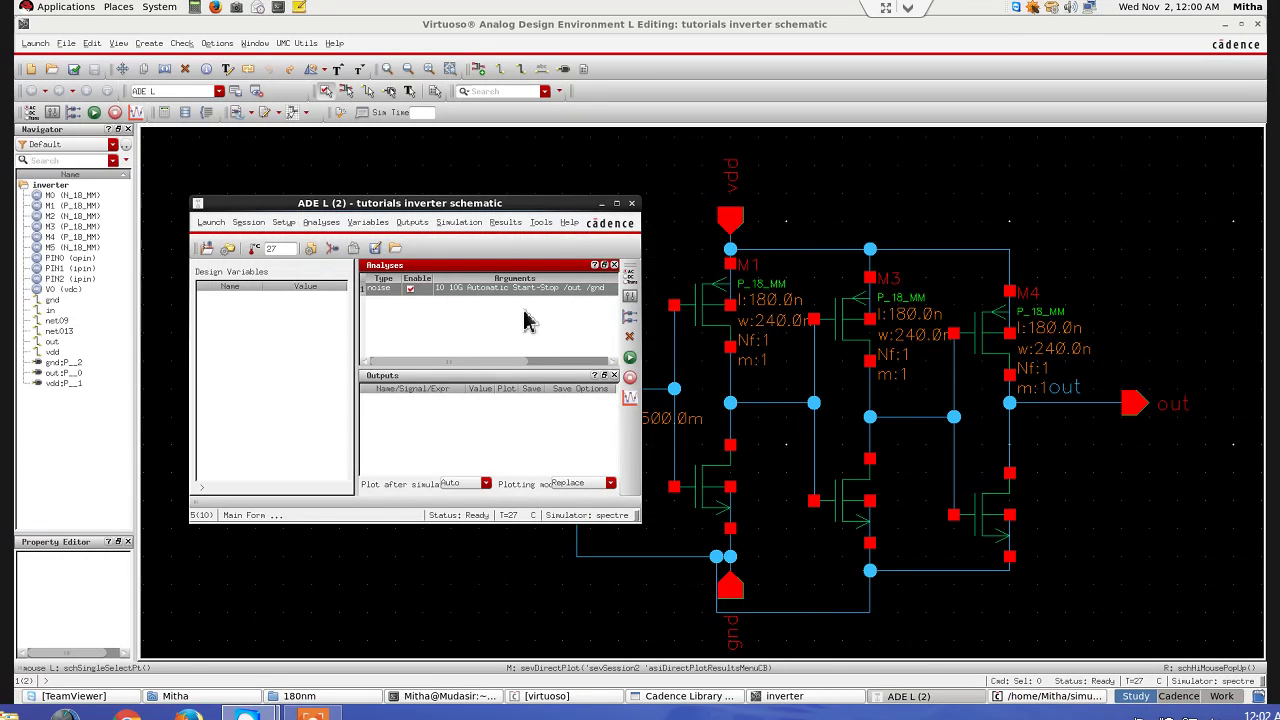
# Step: Try plotting Output Noise from Direct Plot, then close the empty graph window
pyautogui.click(506, 223)
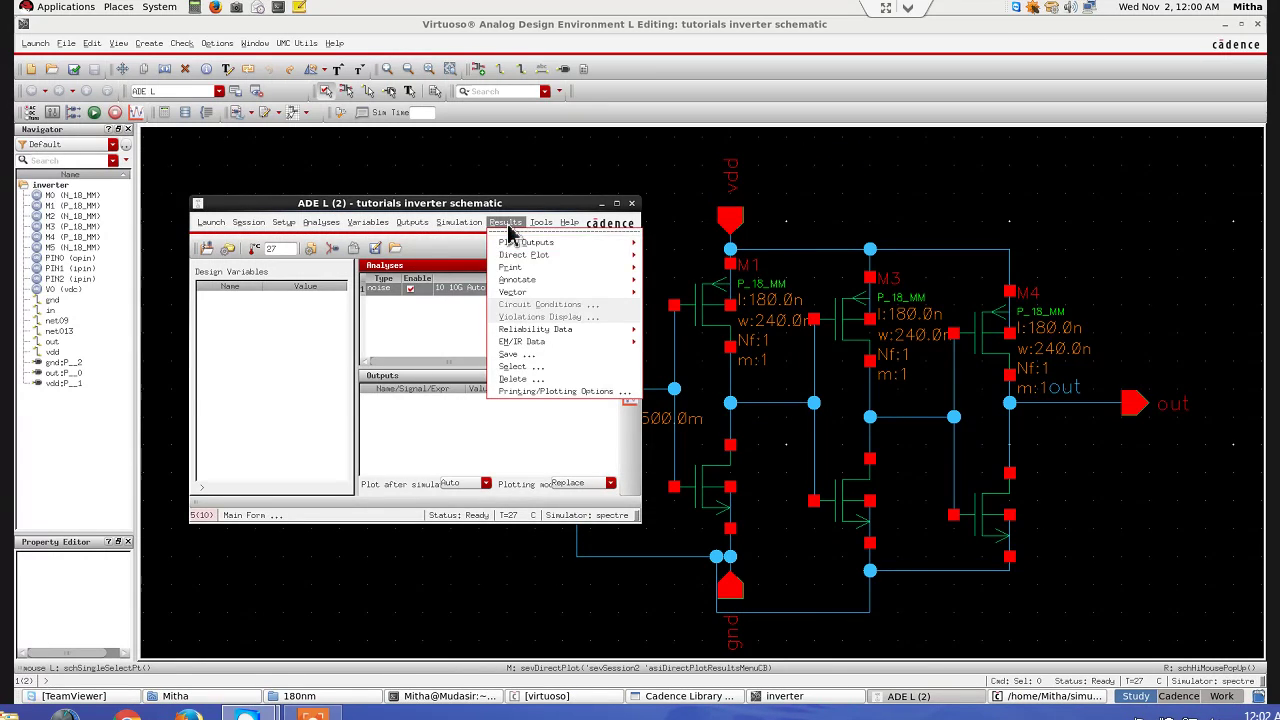
pyautogui.moveTo(535, 257)
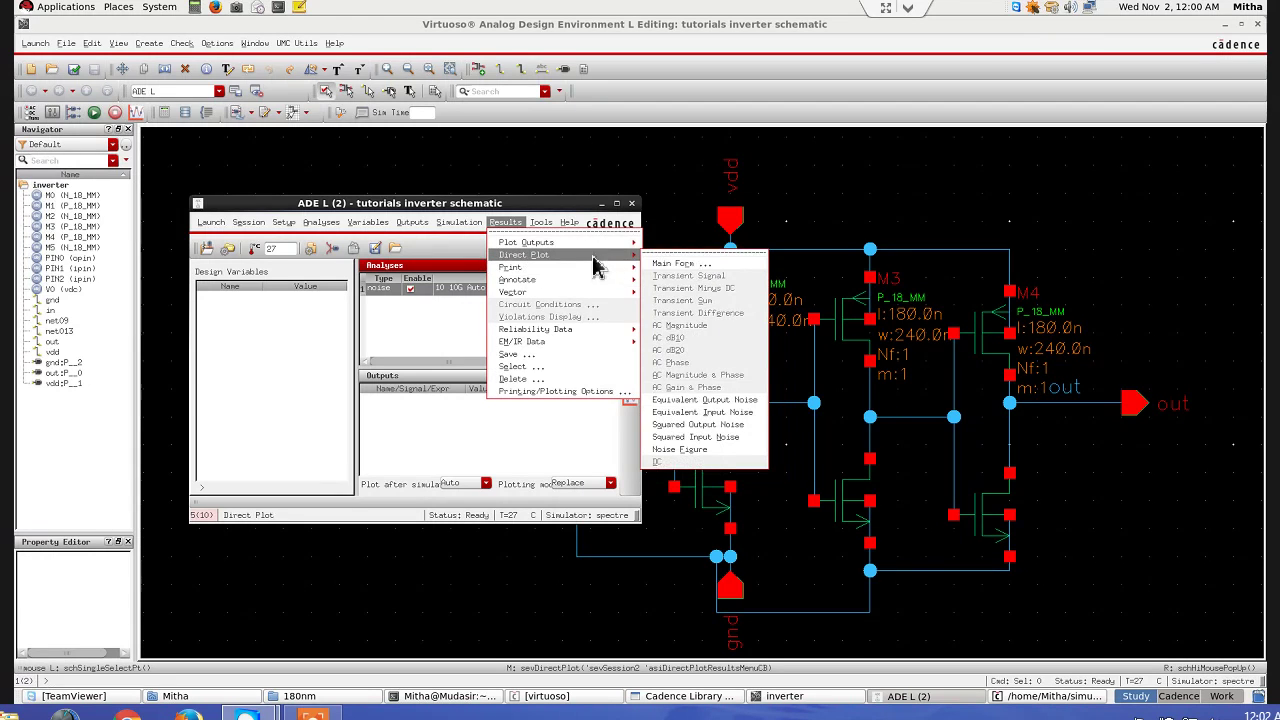
pyautogui.click(680, 263)
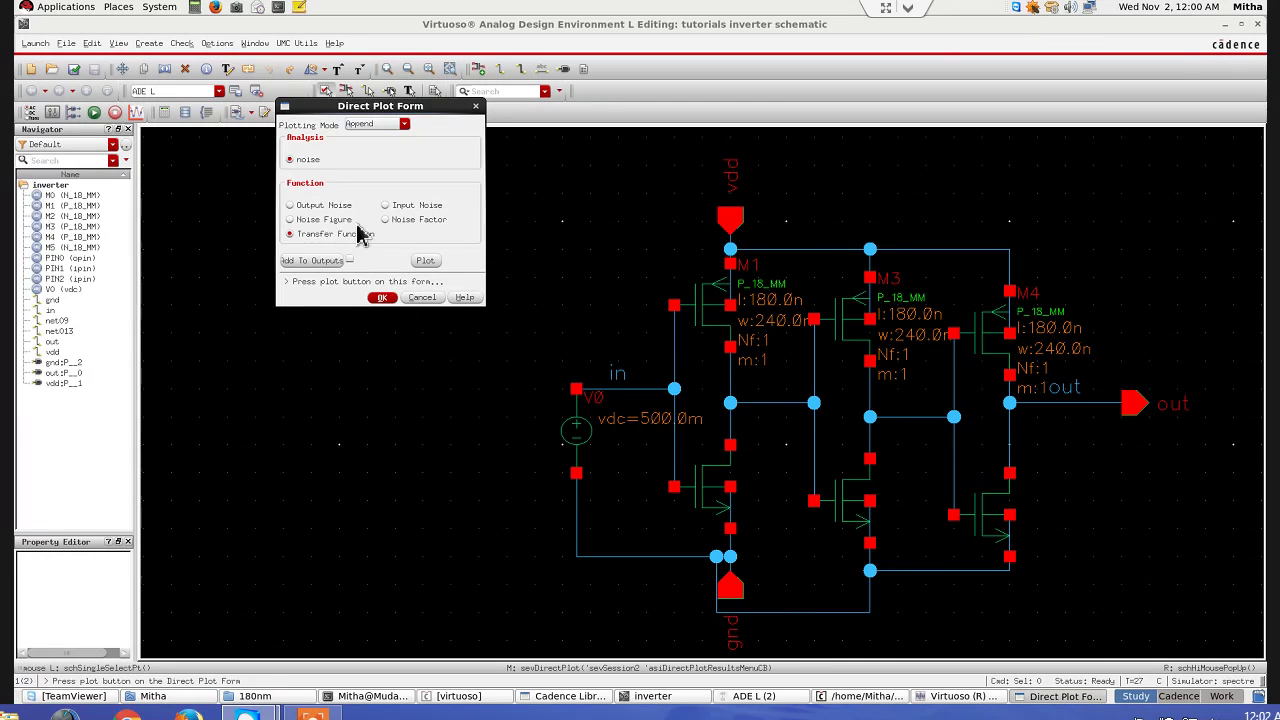
pyautogui.click(330, 206)
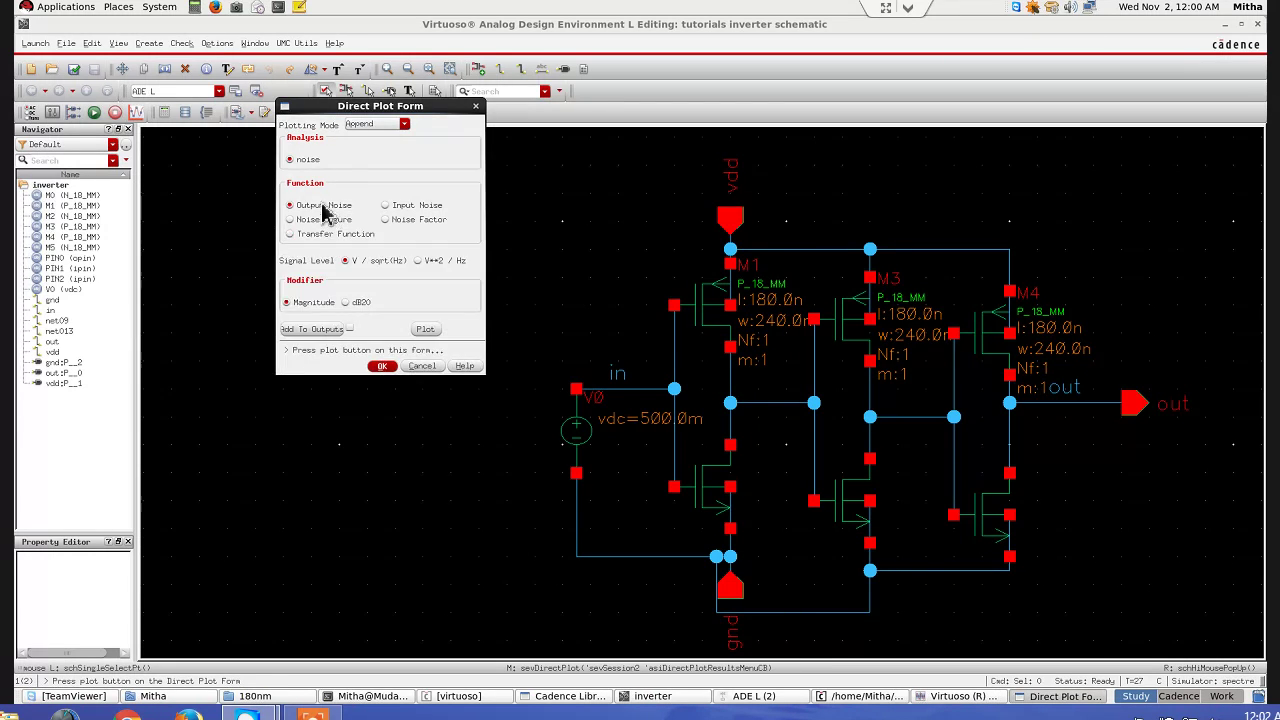
pyautogui.click(383, 367)
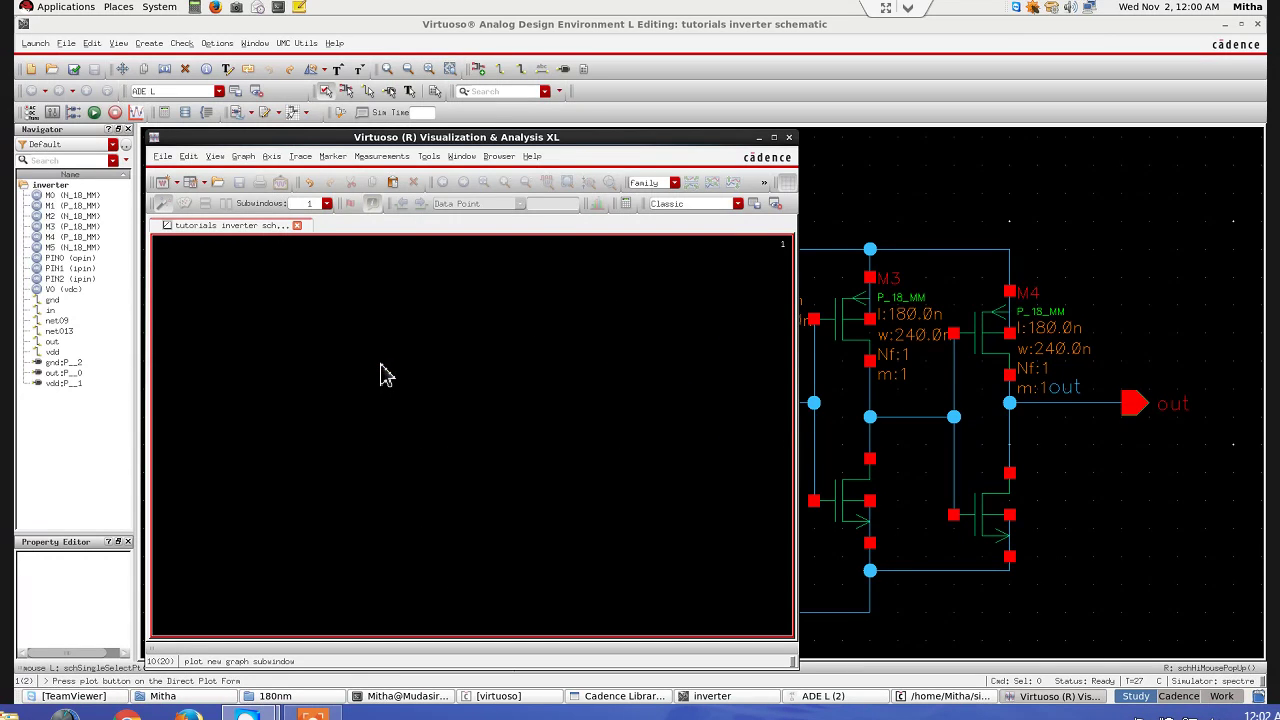
pyautogui.click(789, 137)
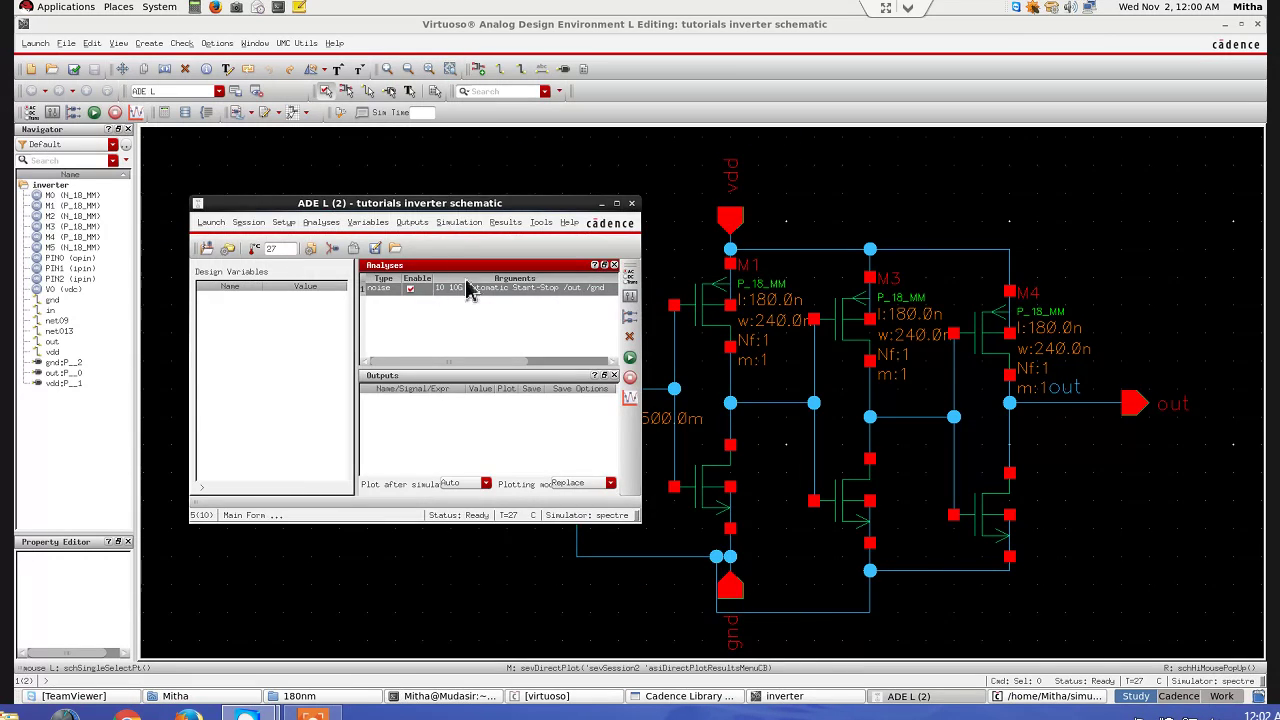
# Step: Plot the chain's Output Noise from the Direct Plot main form and minimize the graph
pyautogui.click(505, 222)
pyautogui.moveTo(524, 258)
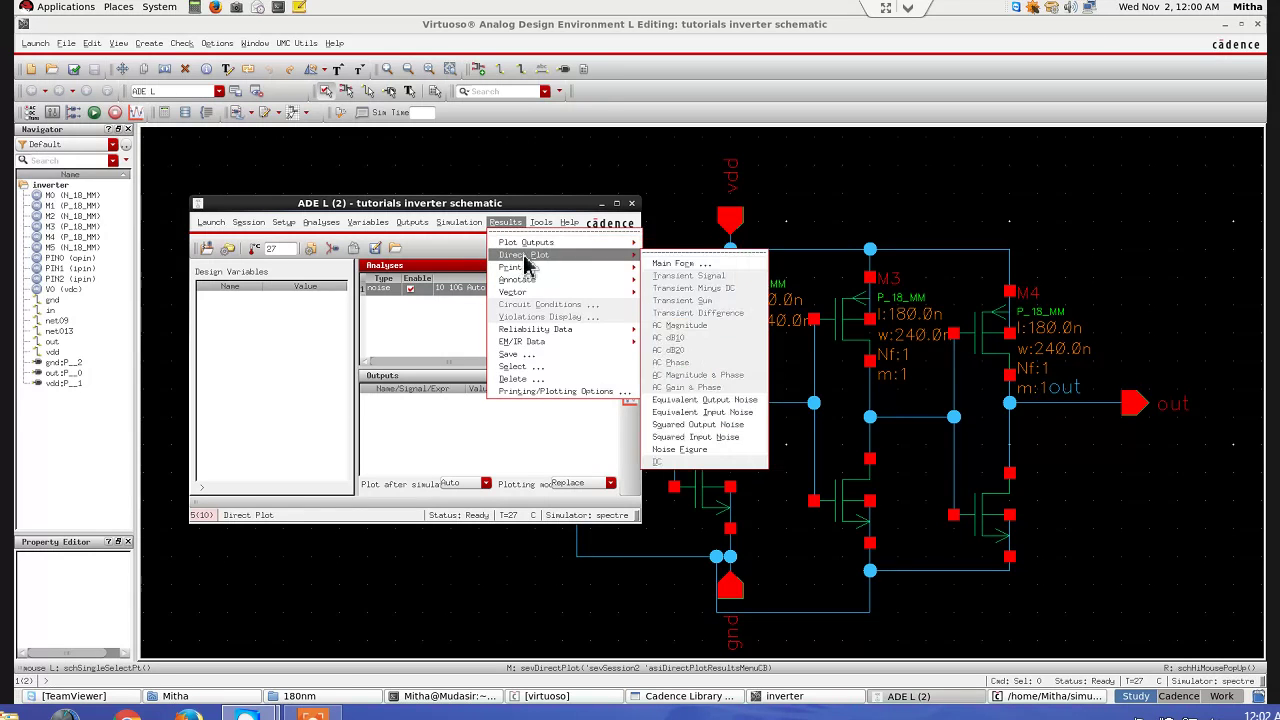
pyautogui.click(670, 264)
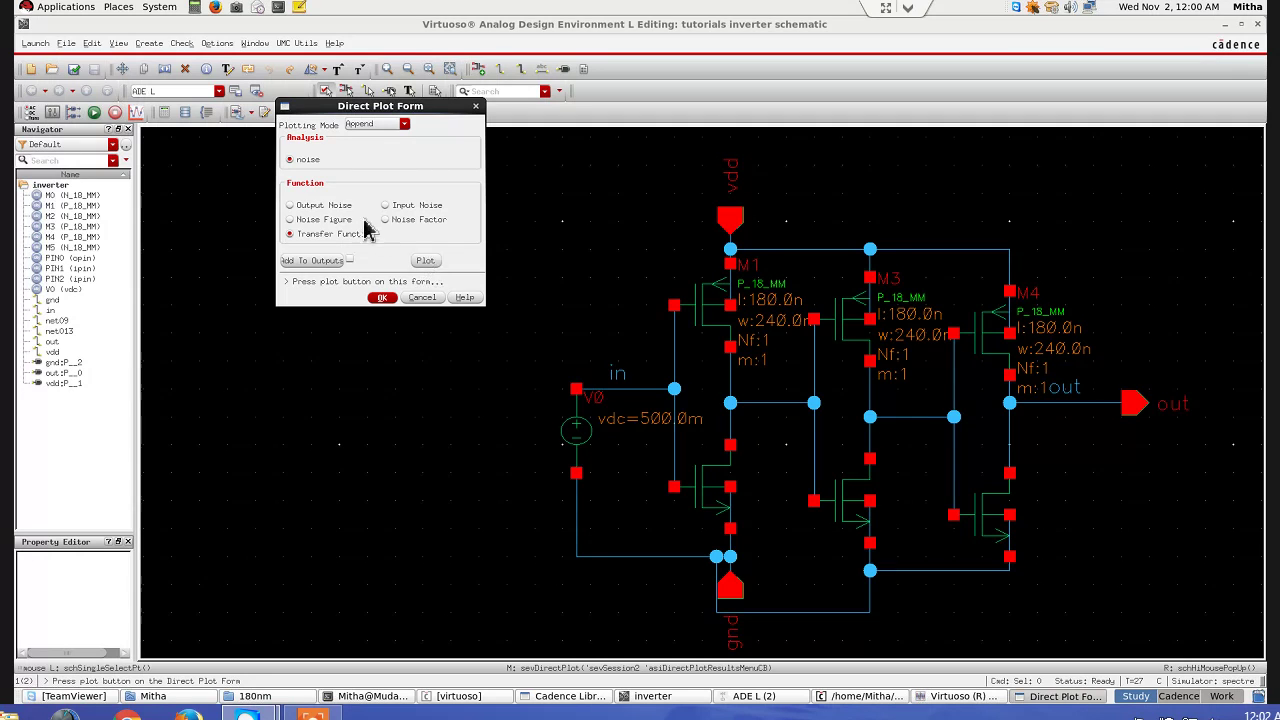
pyautogui.click(343, 205)
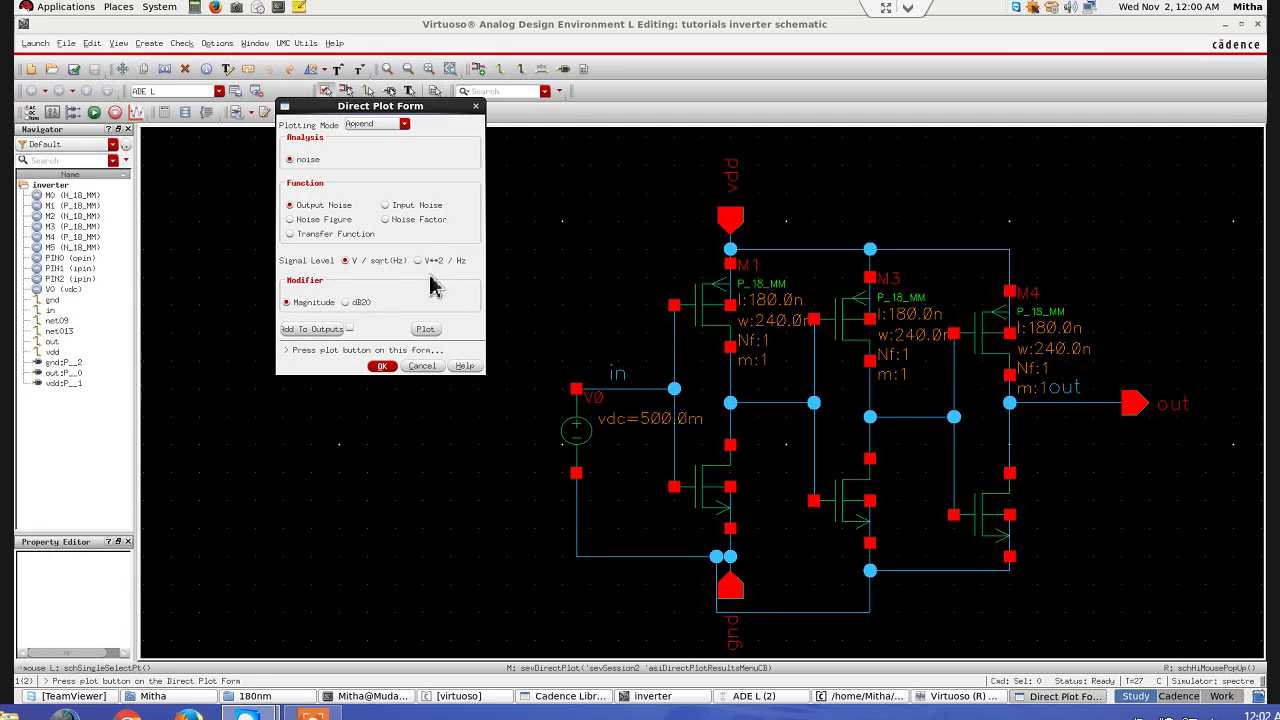
pyautogui.click(426, 330)
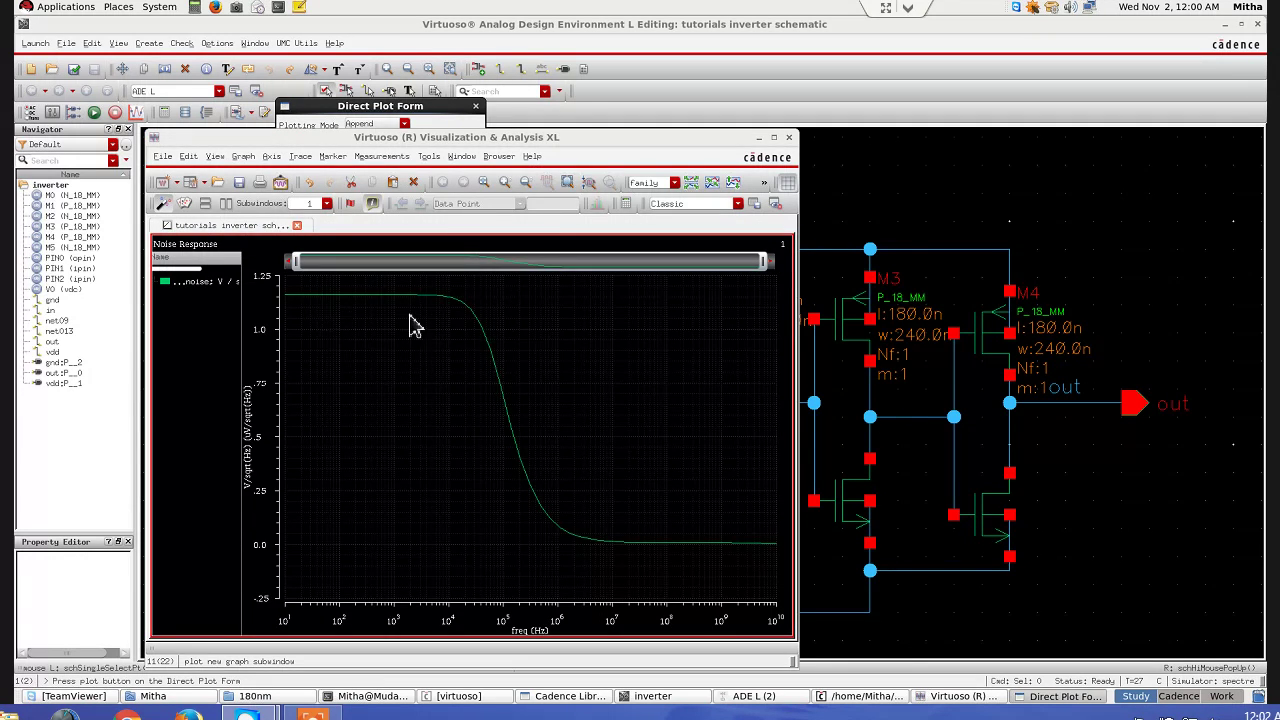
pyautogui.click(759, 139)
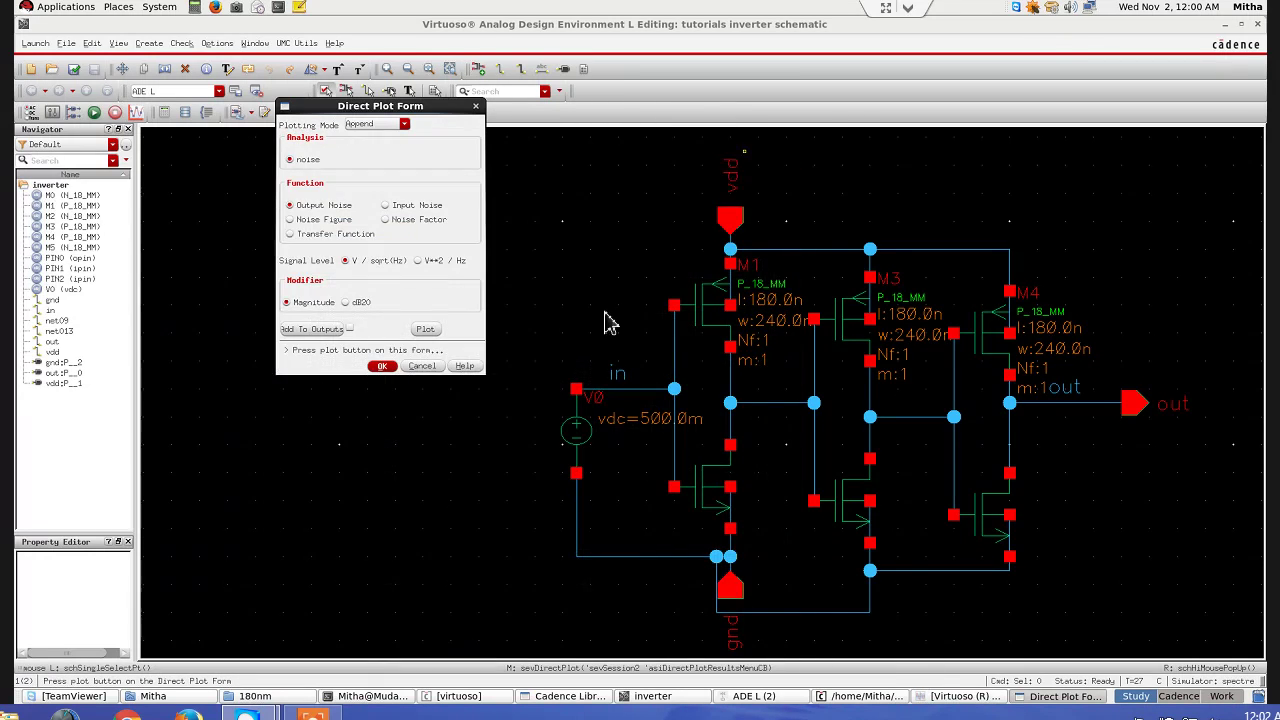
# Step: Set the ADE L plotting mode to Append
pyautogui.click(754, 696)
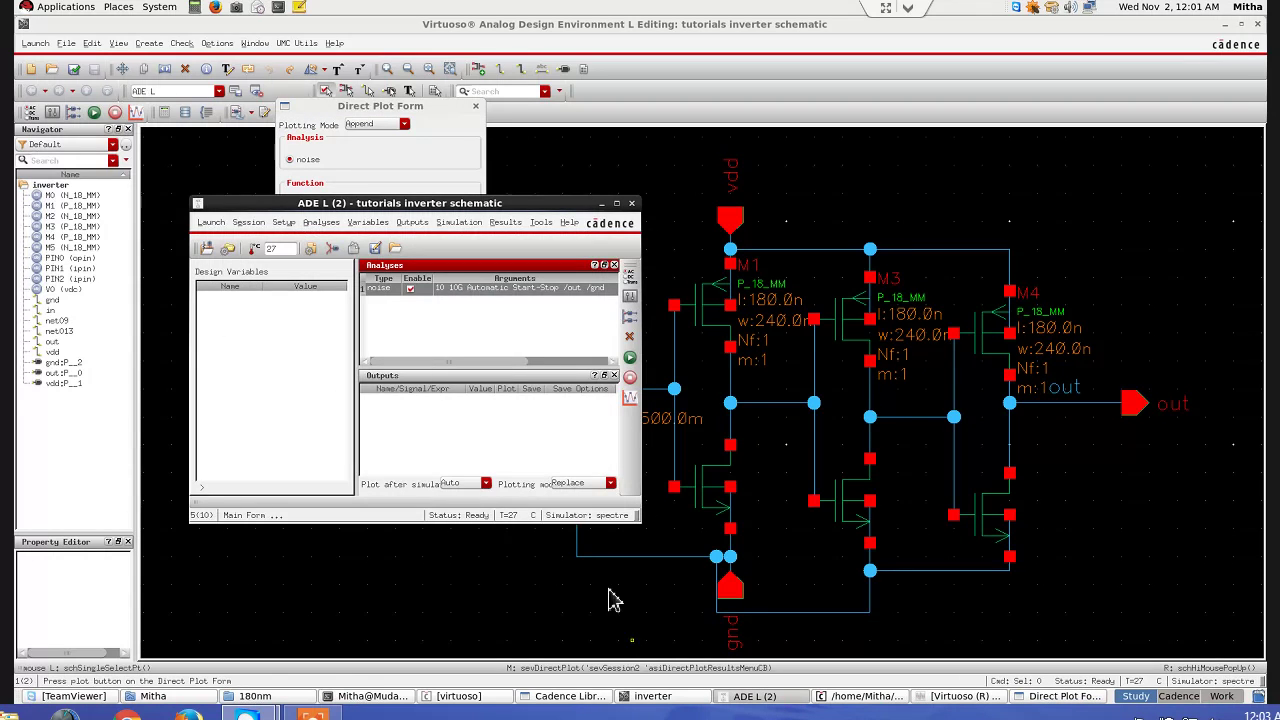
pyautogui.click(582, 484)
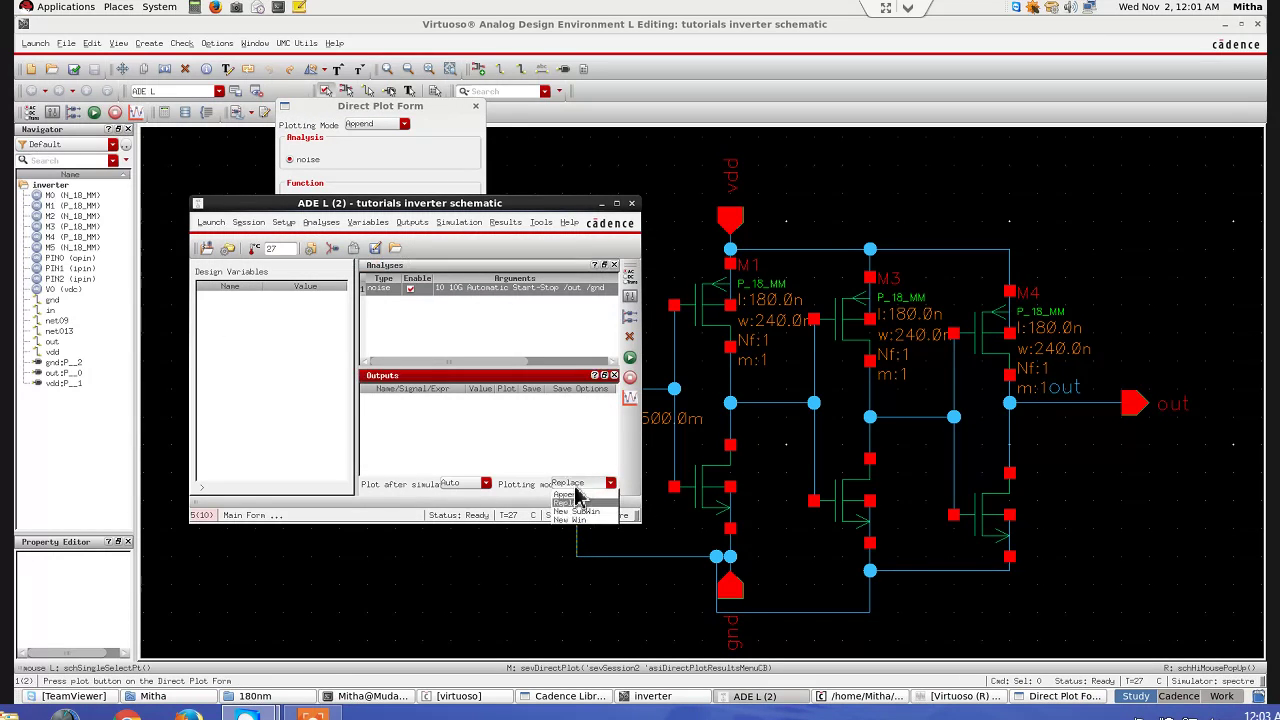
pyautogui.click(581, 487)
pyautogui.click(568, 495)
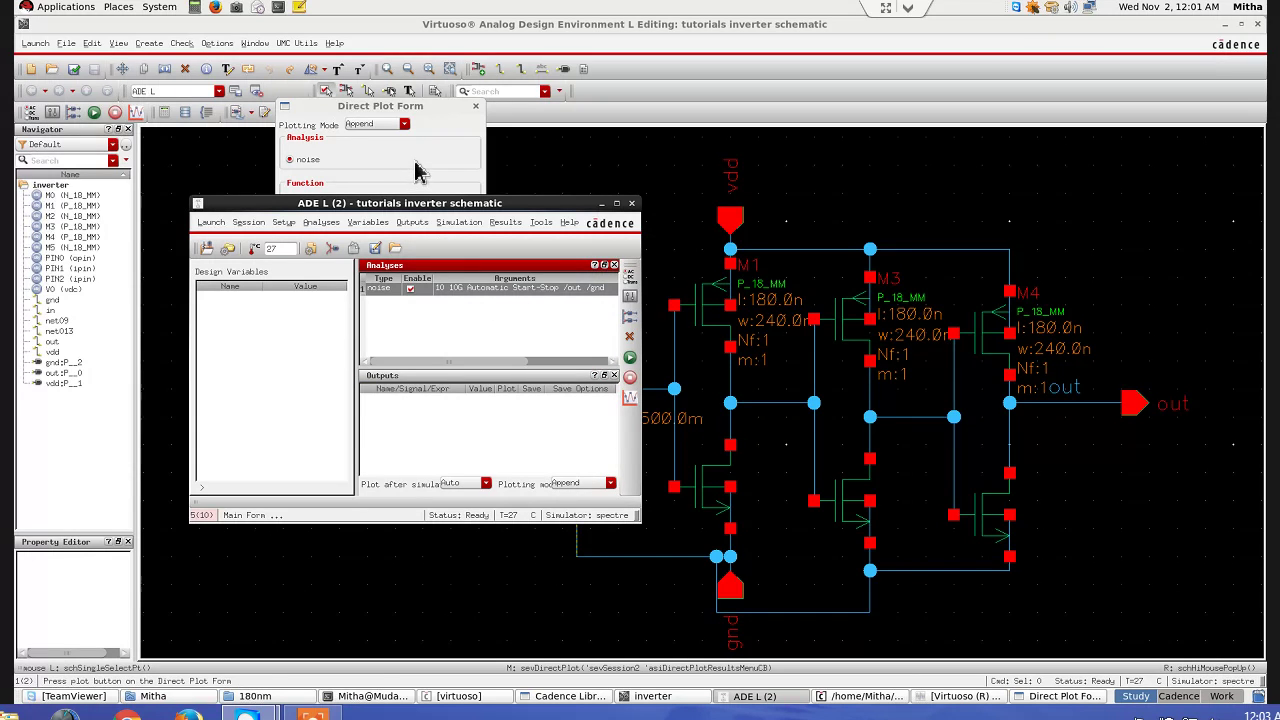
# Step: Change the noise analysis positive output node to /net013, between the second and third inverters
pyautogui.doubleClick(462, 306)
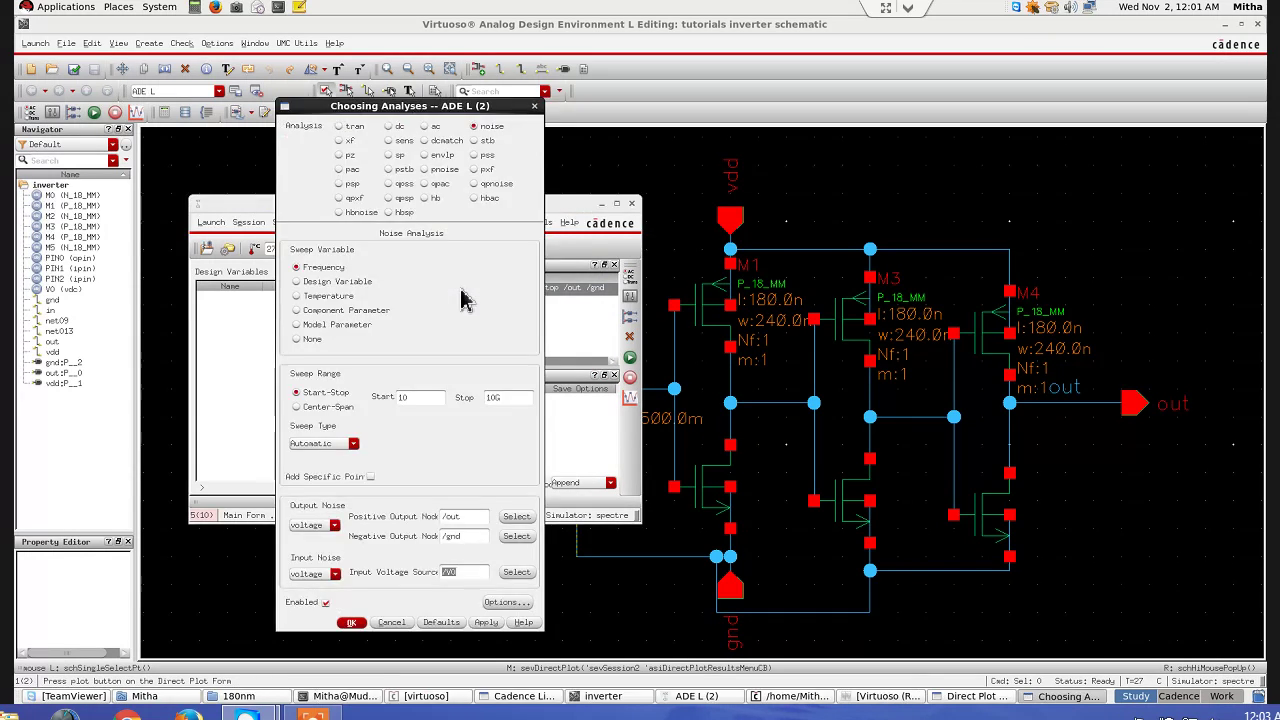
pyautogui.click(516, 518)
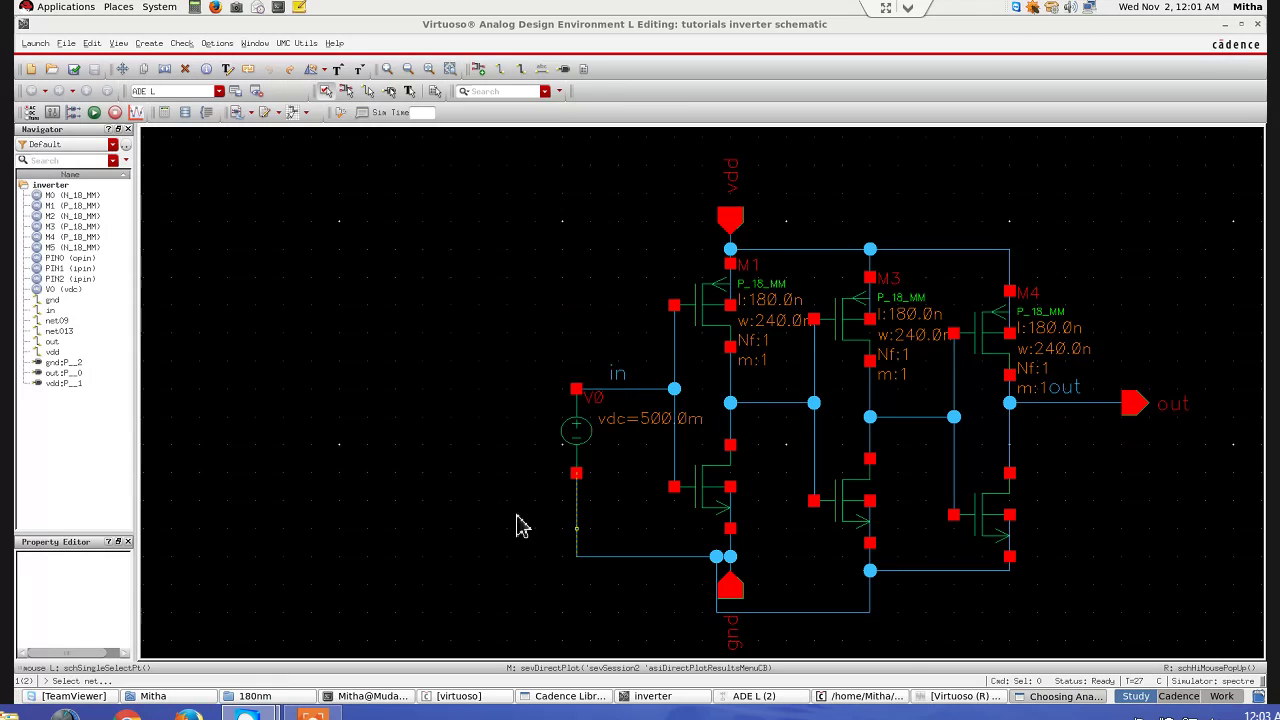
pyautogui.click(900, 420)
pyautogui.click(1050, 696)
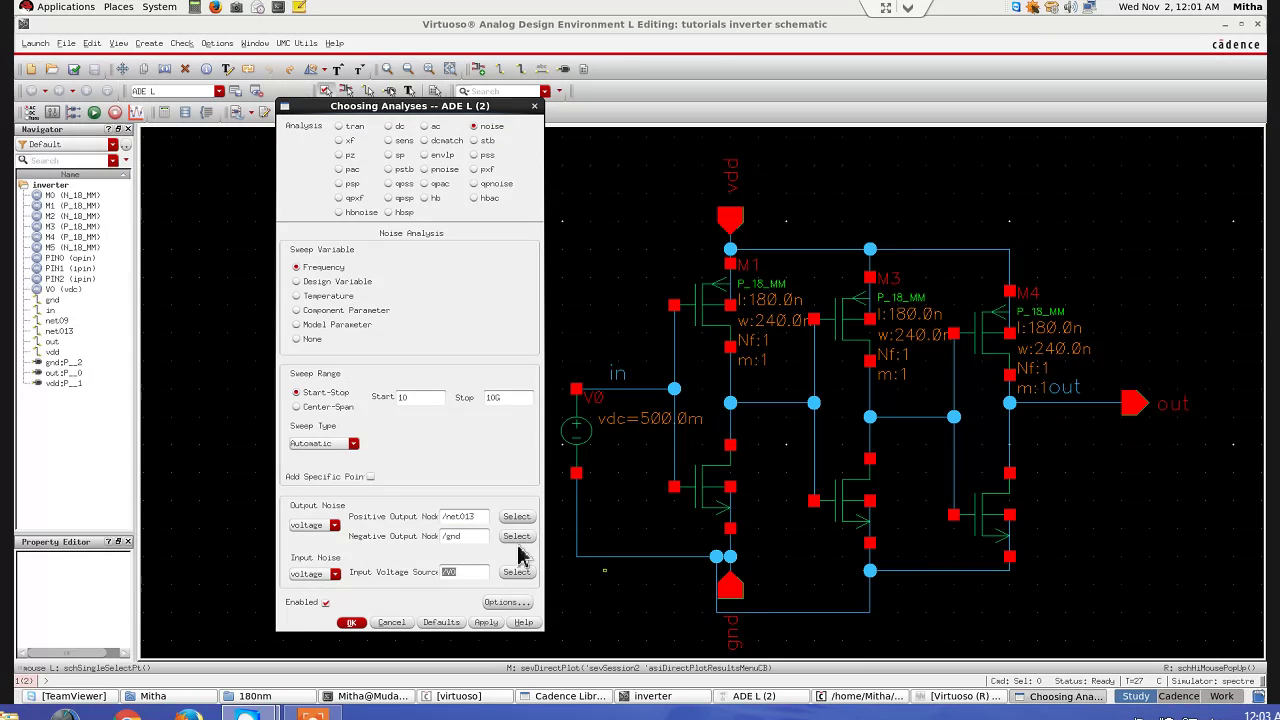
pyautogui.click(351, 622)
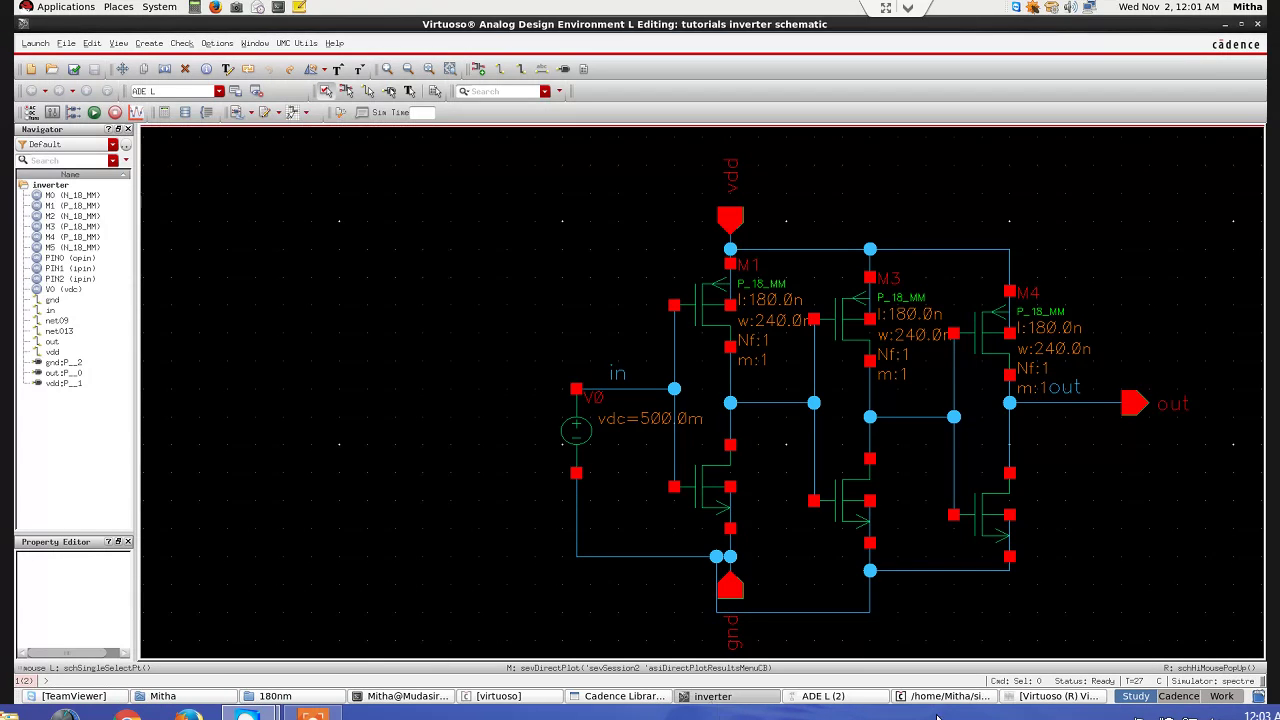
# Step: Open ADE L's Direct Plot Main Form for the rerun noise results, set to Output Noise in V/sqrt(Hz)
pyautogui.click(836, 700)
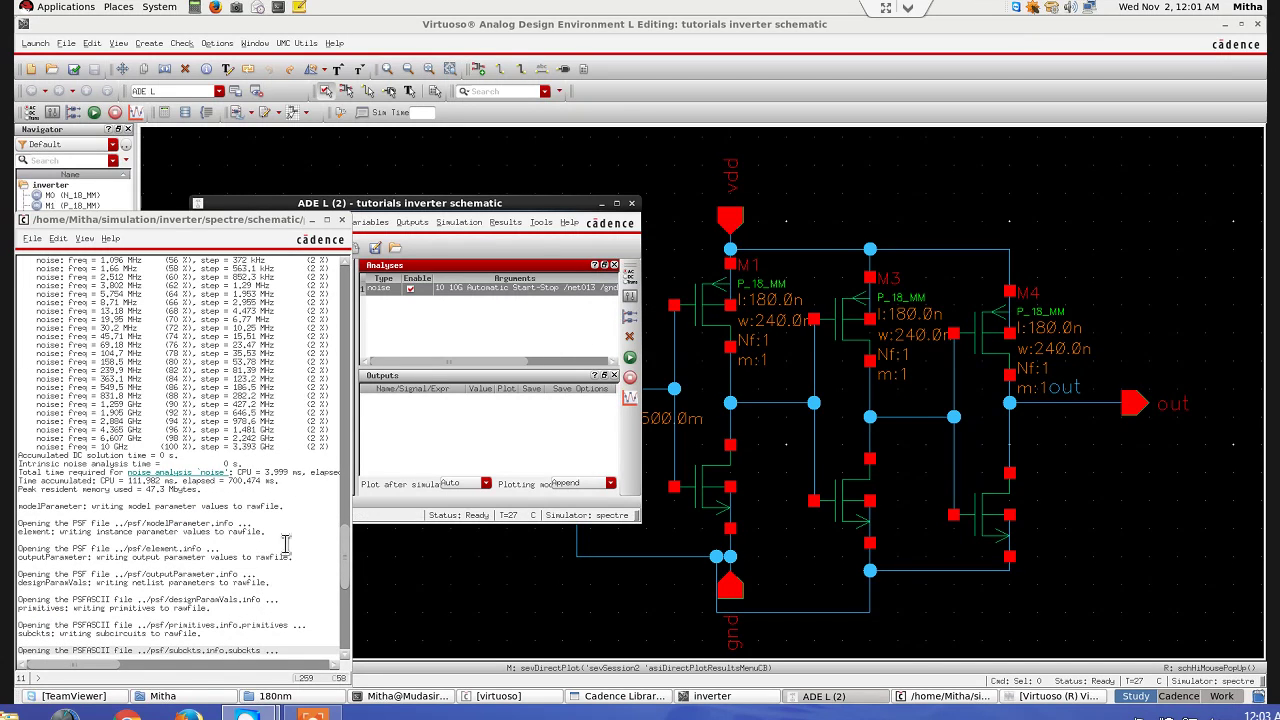
pyautogui.click(505, 222)
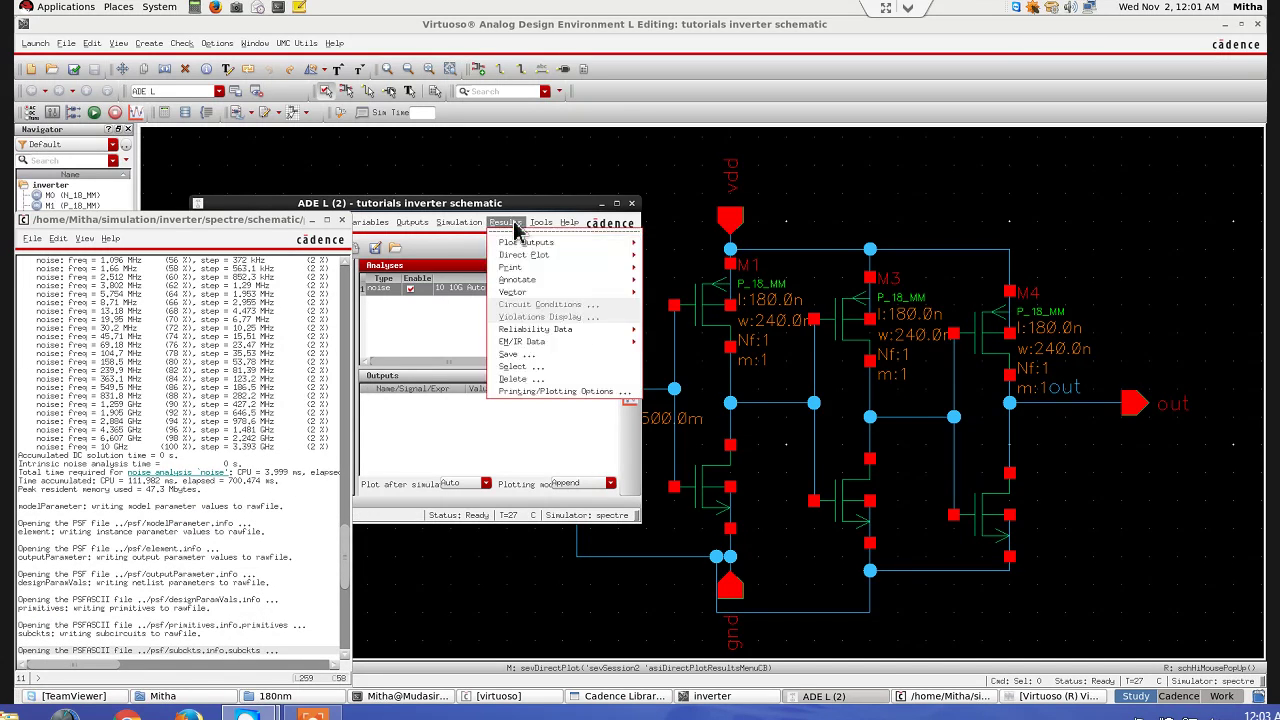
pyautogui.moveTo(522, 270)
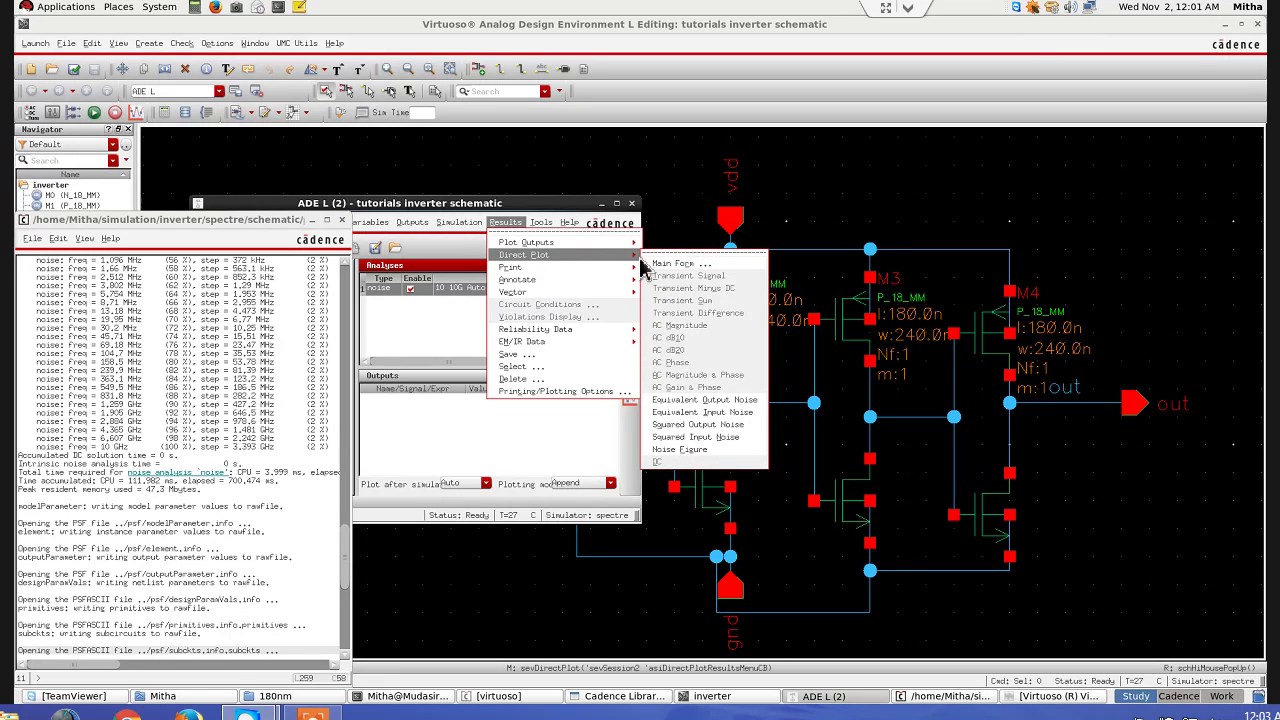
pyautogui.click(657, 262)
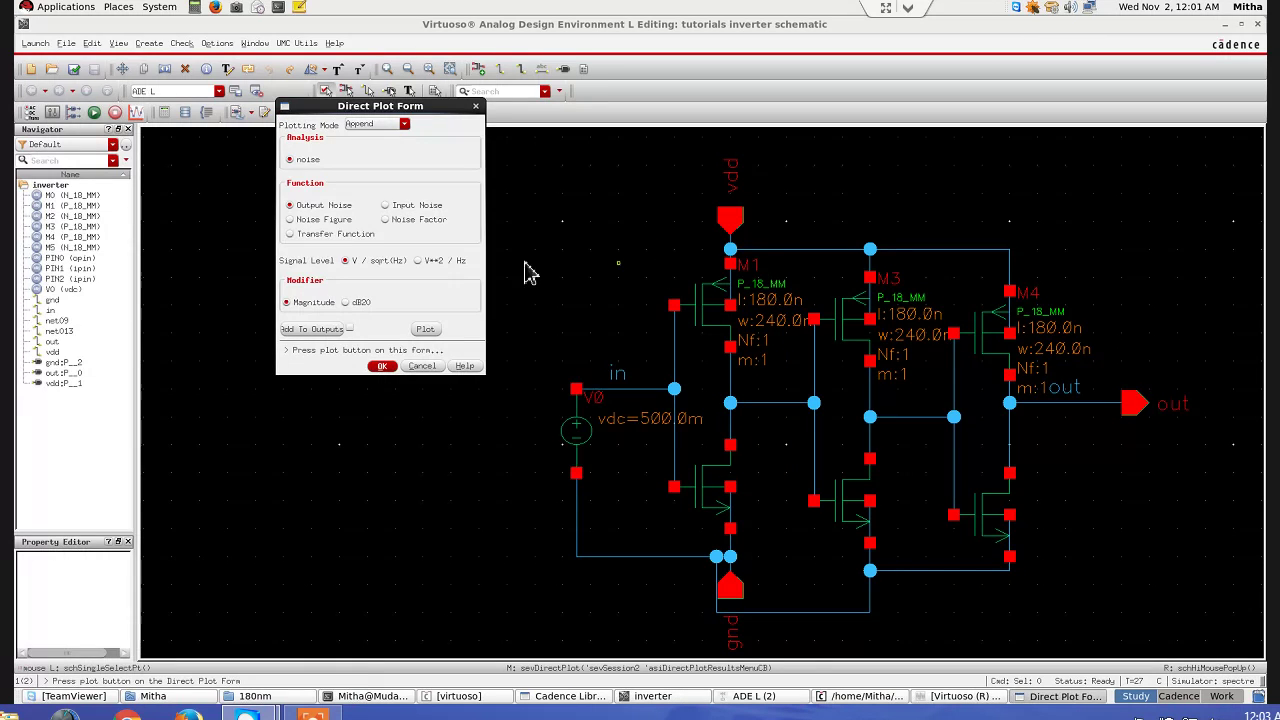
pyautogui.click(425, 331)
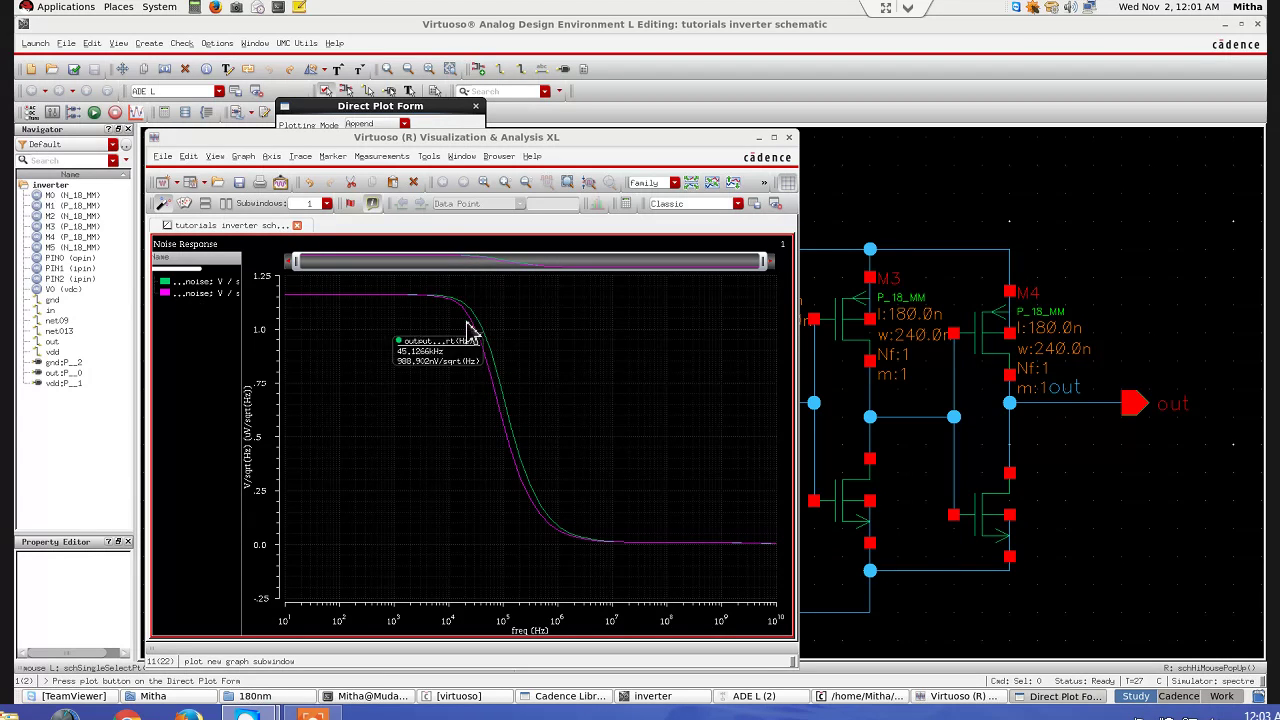
pyautogui.moveTo(391, 281); pyautogui.dragTo(553, 480, button='right')
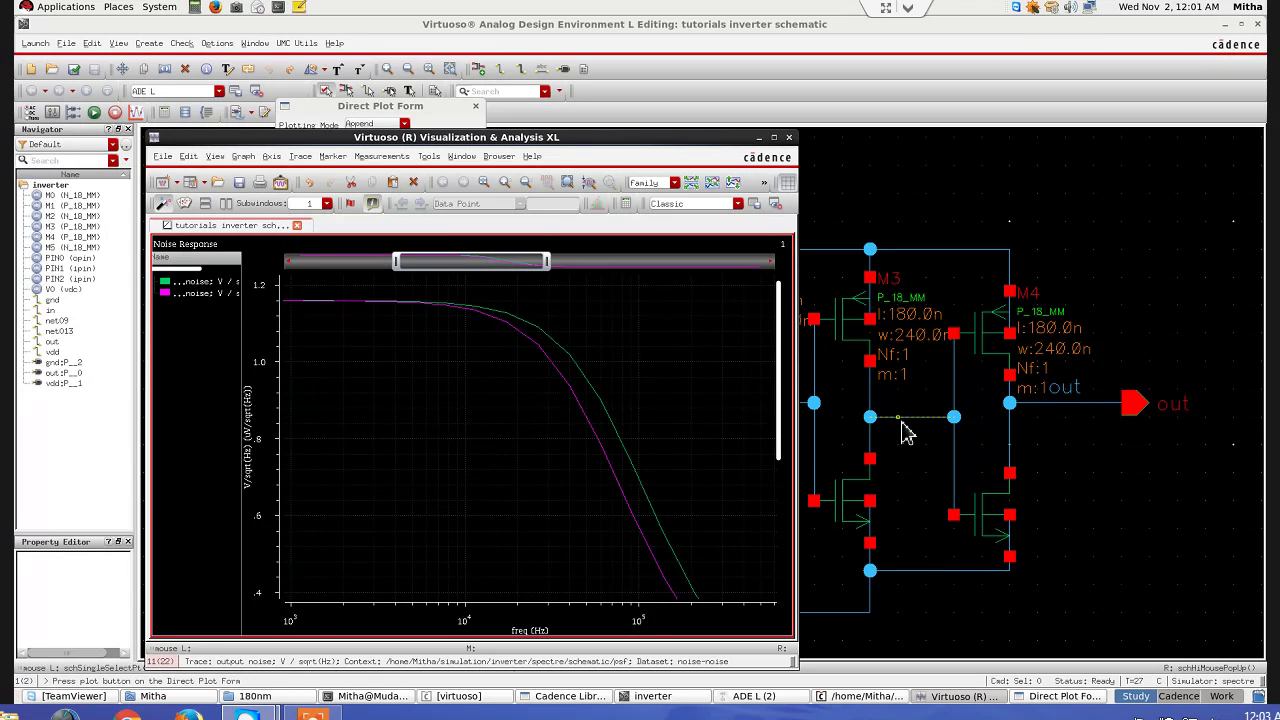
pyautogui.click(582, 388)
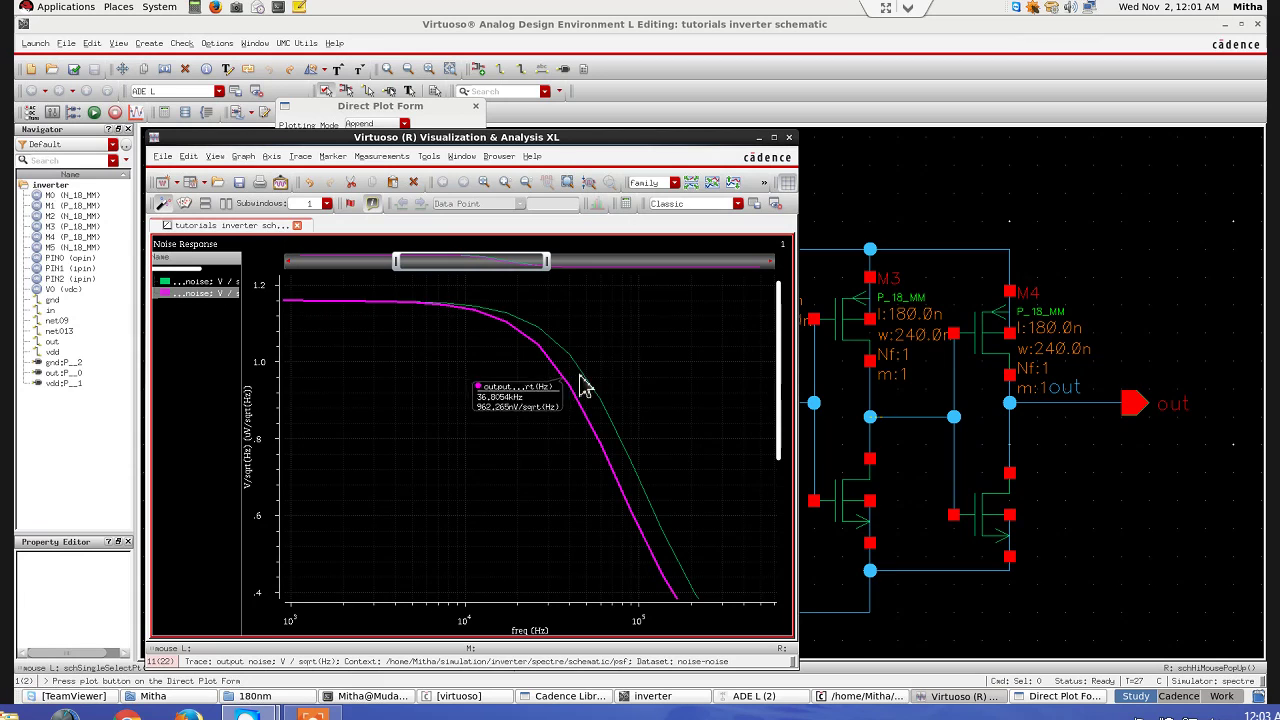
pyautogui.click(581, 378)
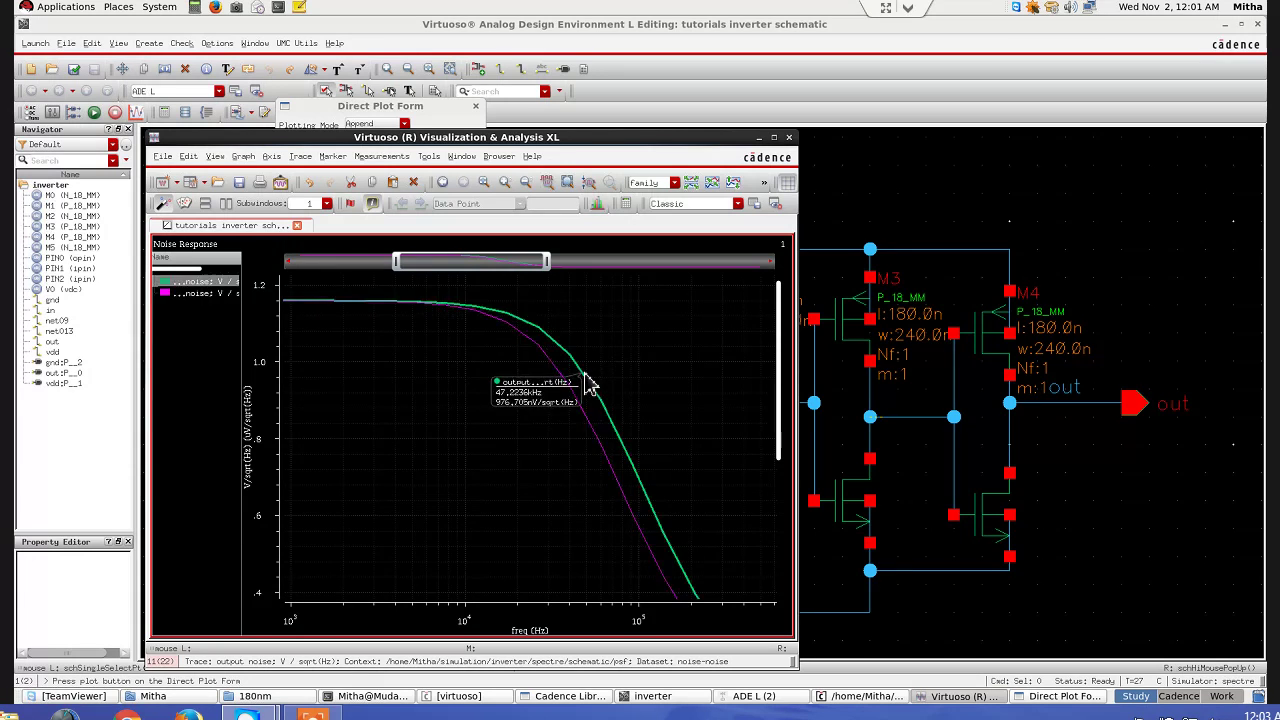
pyautogui.click(790, 138)
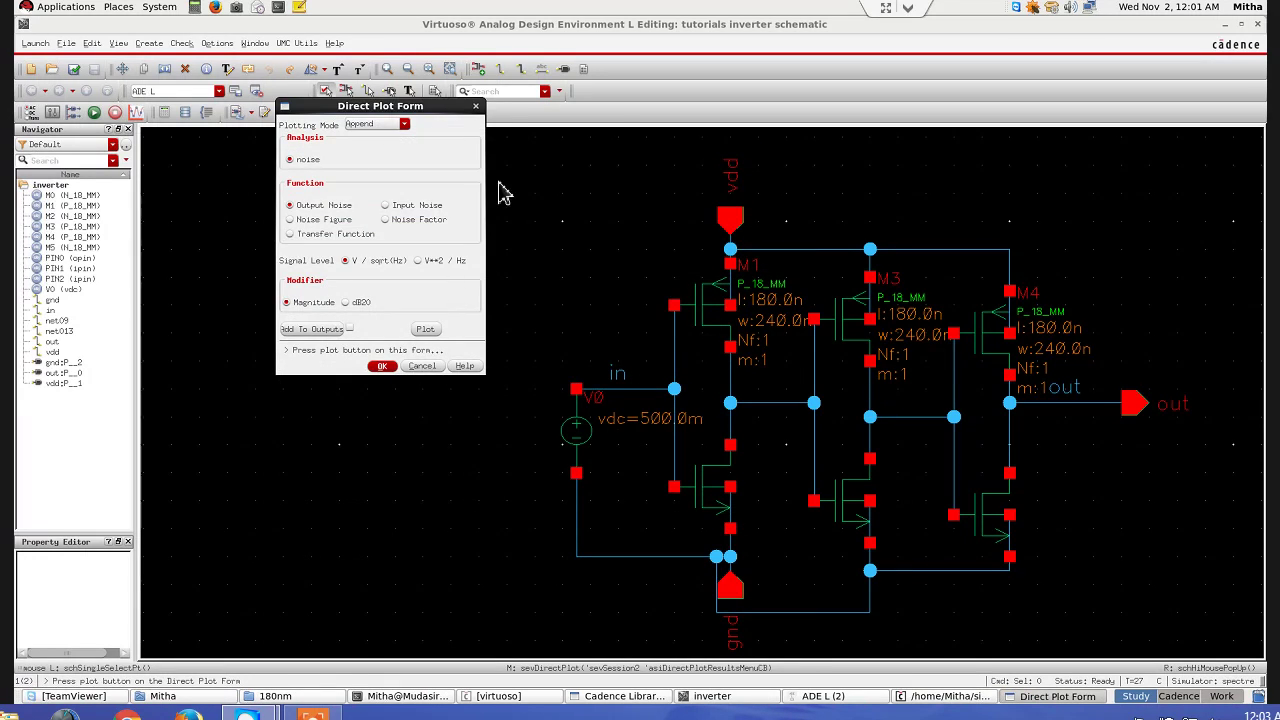
# Step: Close the Direct Plot Form and set the noise analysis output node to /out versus /gnd
pyautogui.click(477, 107)
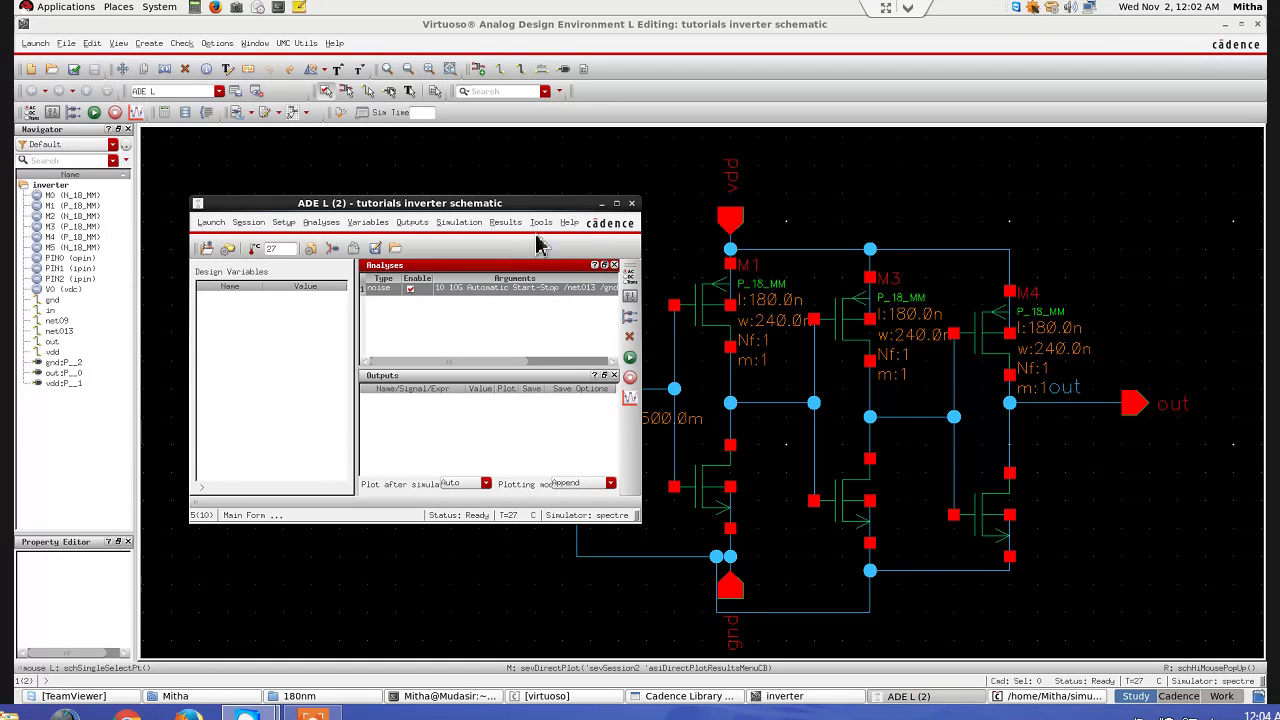
pyautogui.doubleClick(540, 300)
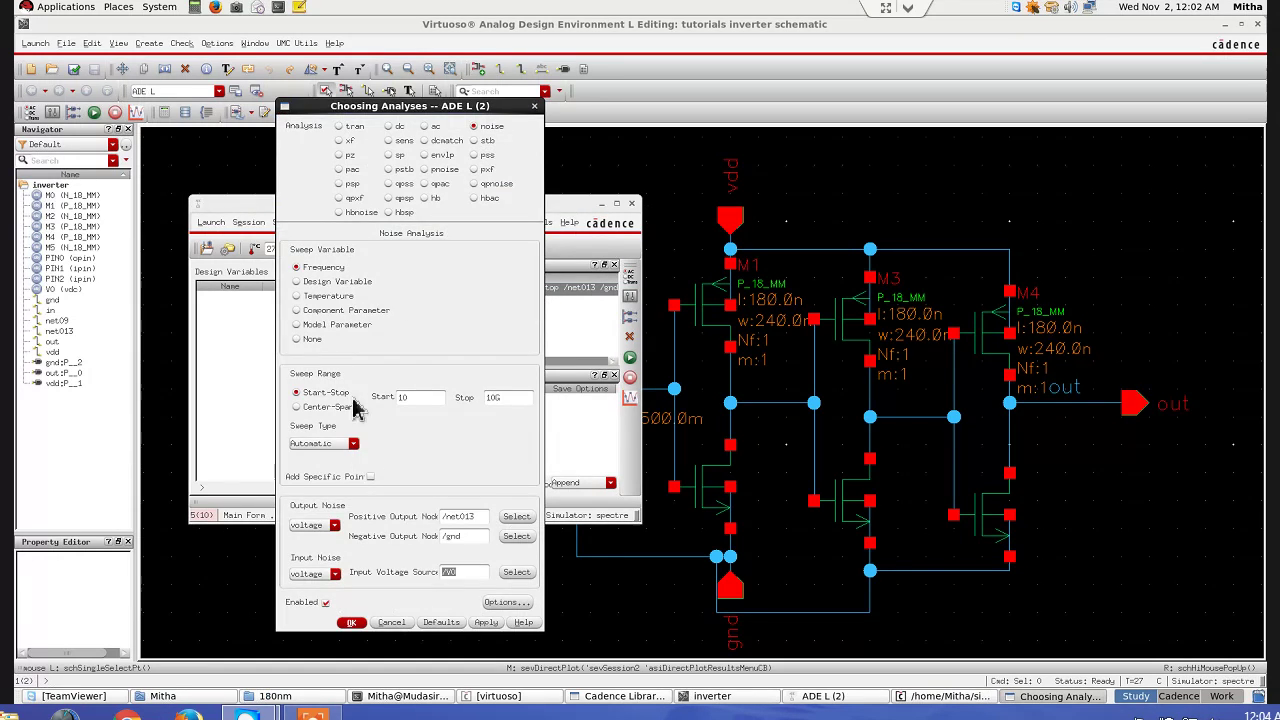
pyautogui.click(517, 518)
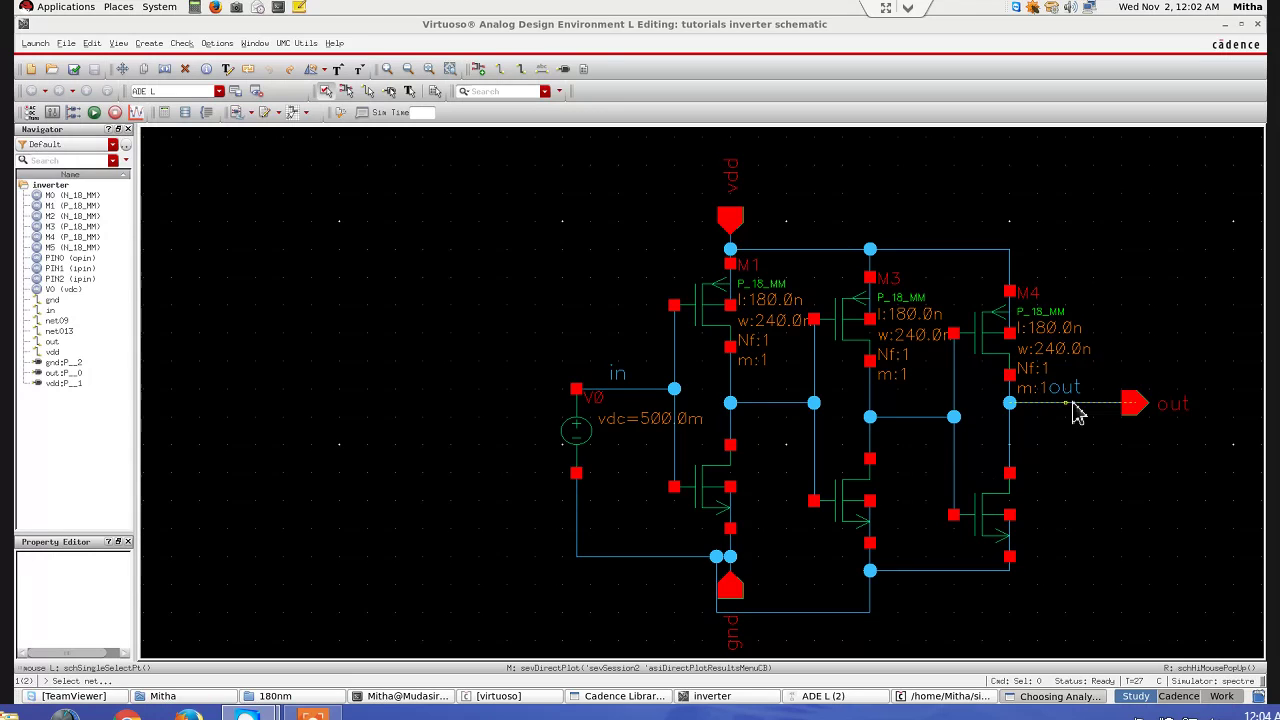
pyautogui.click(1048, 696)
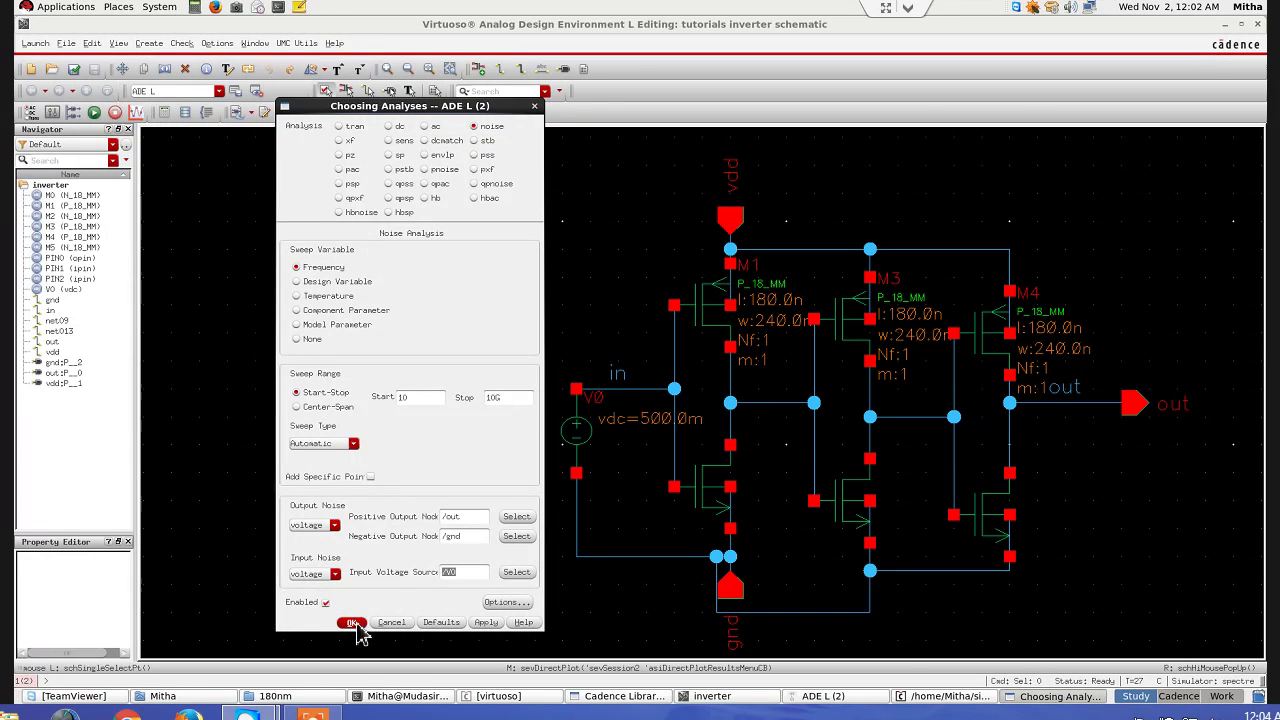
pyautogui.click(355, 624)
pyautogui.click(900, 696)
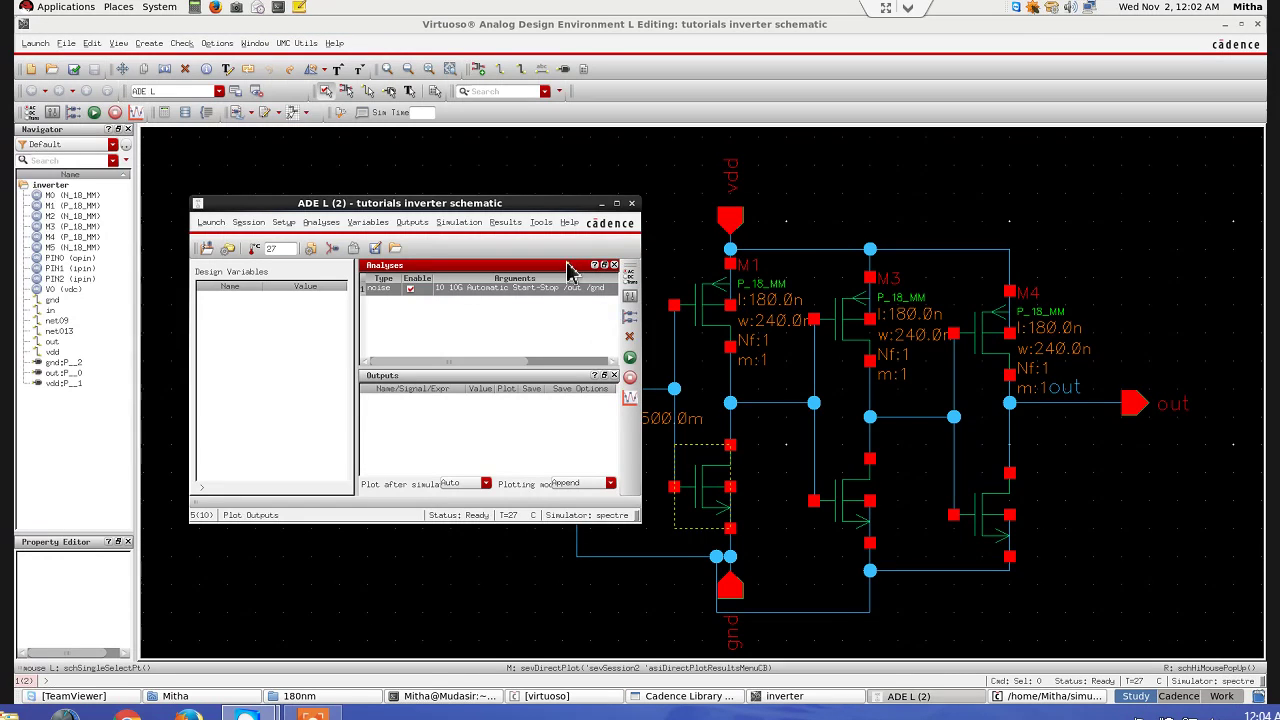
# Step: Netlist and rerun the noise simulation, then open the Noise Summary form from Results > Print
pyautogui.click(630, 357)
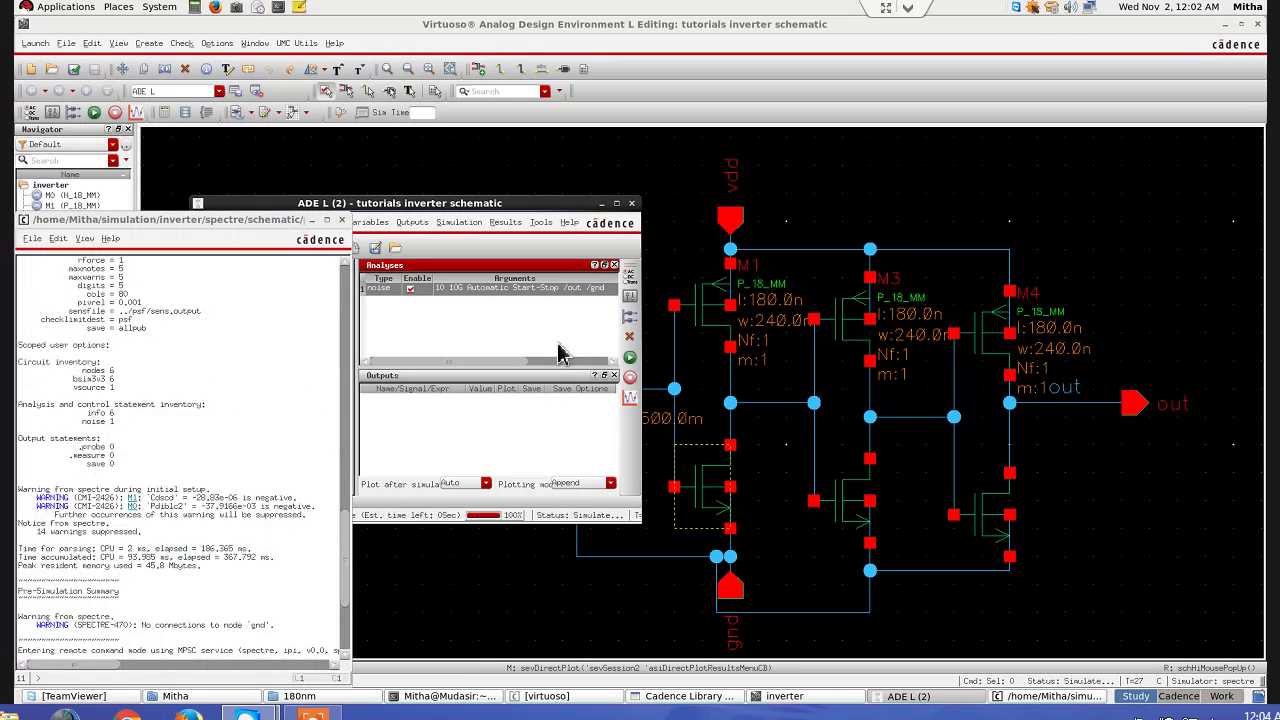
pyautogui.click(541, 223)
pyautogui.click(505, 222)
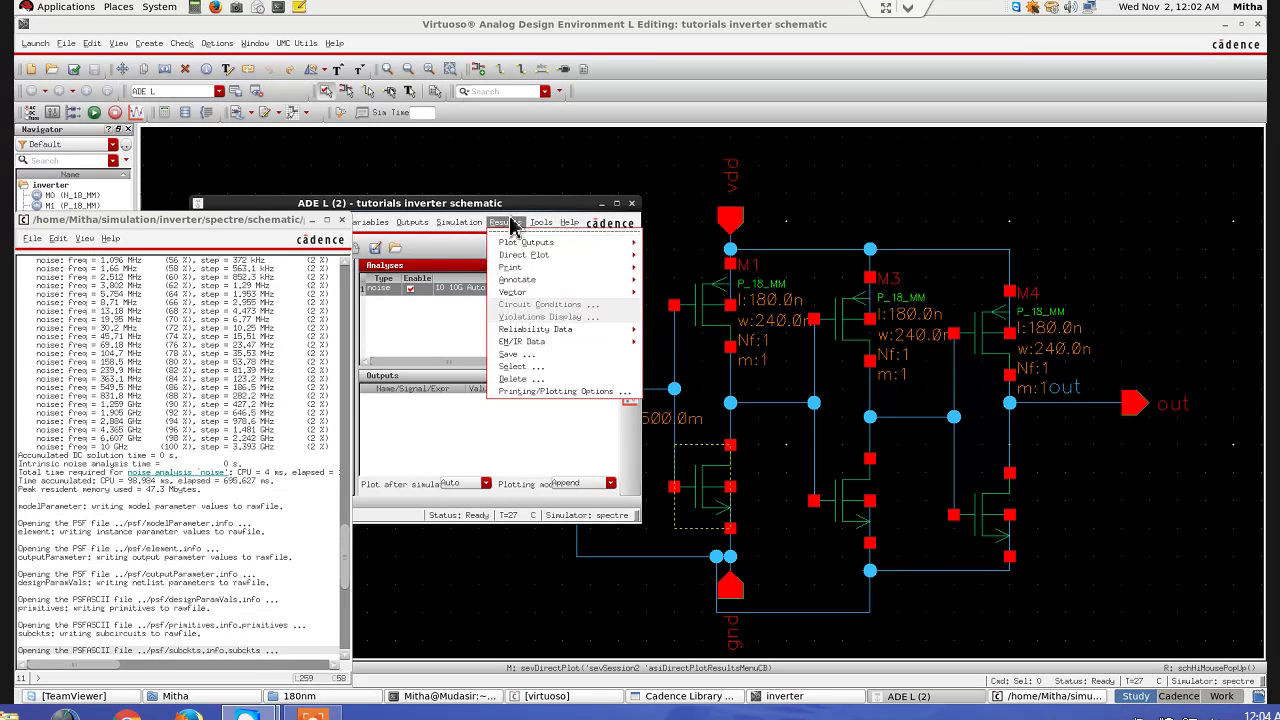
pyautogui.moveTo(525, 272)
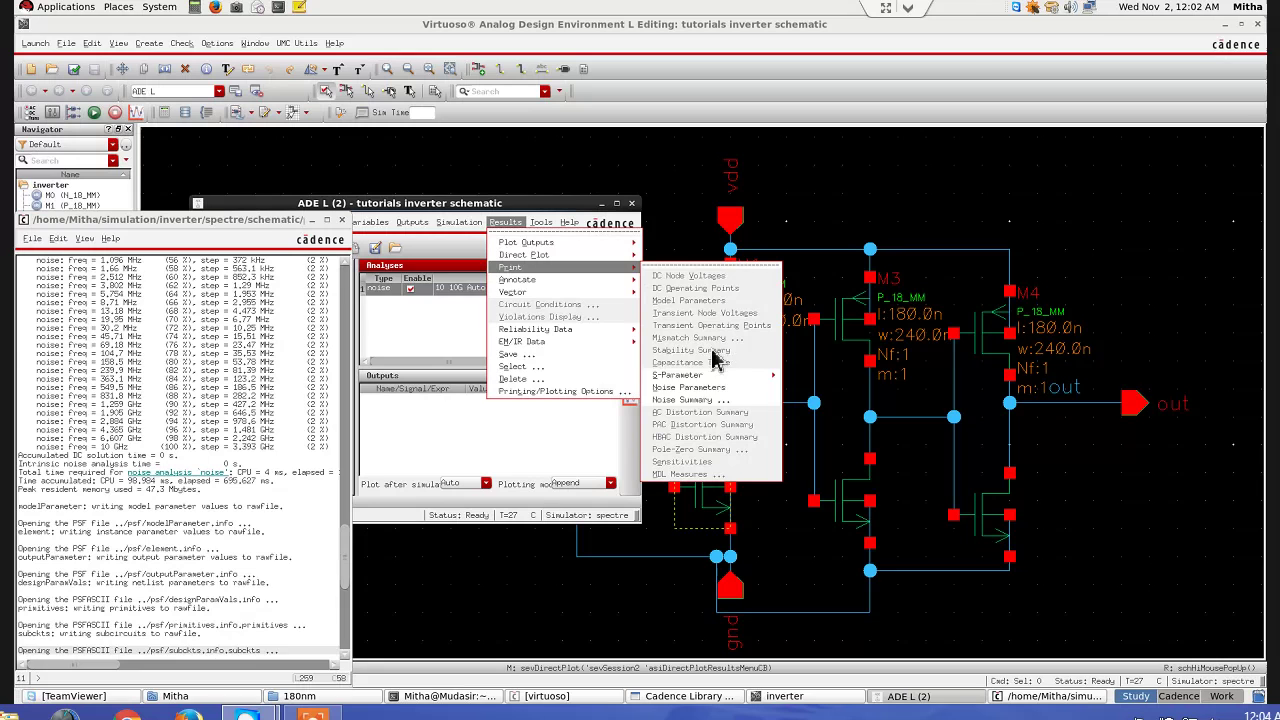
pyautogui.click(705, 400)
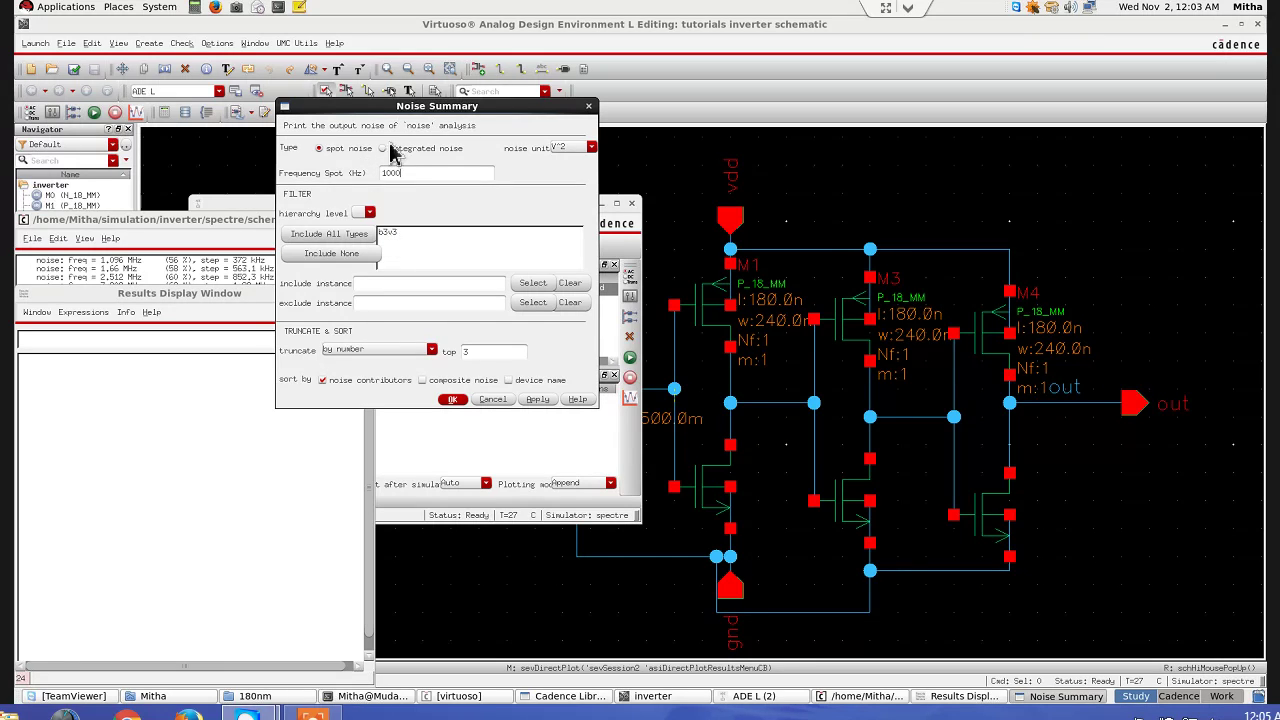
# Step: Keep spot noise type, set the spot frequency to 100 Hz, and filter on b3v3 devices
pyautogui.click(384, 148)
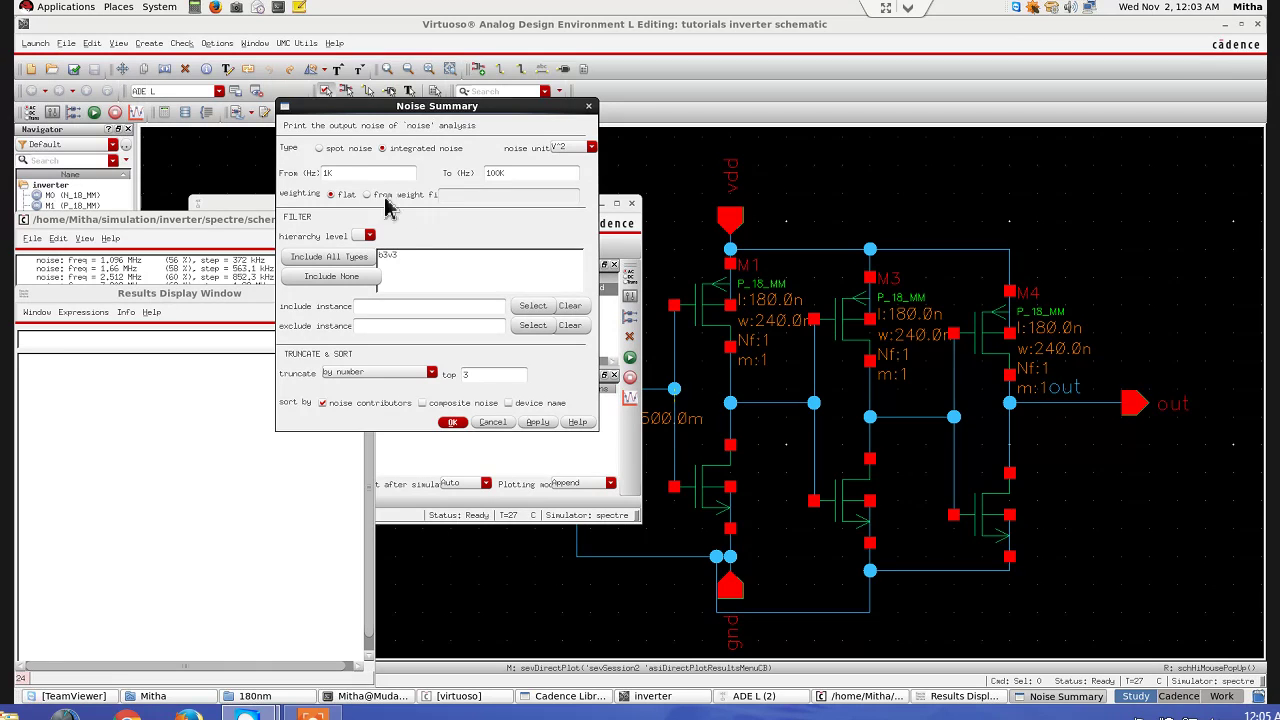
pyautogui.click(322, 150)
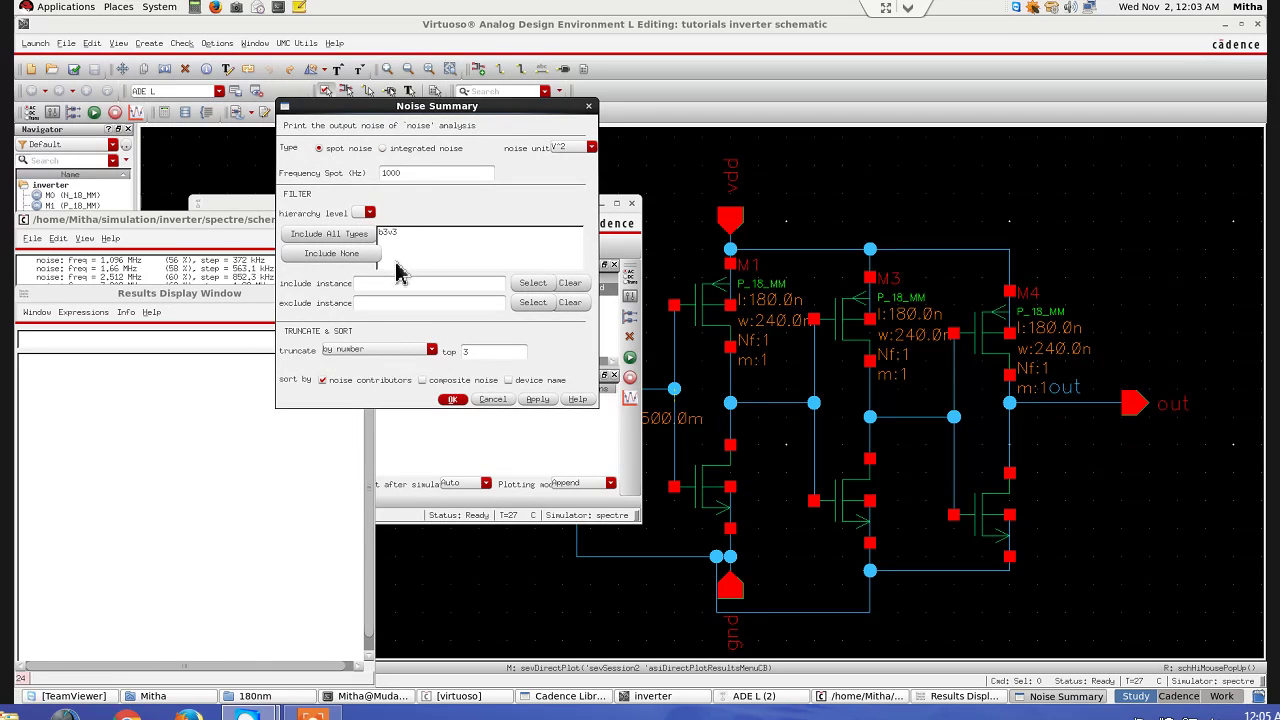
pyautogui.click(417, 175)
pyautogui.click(390, 233)
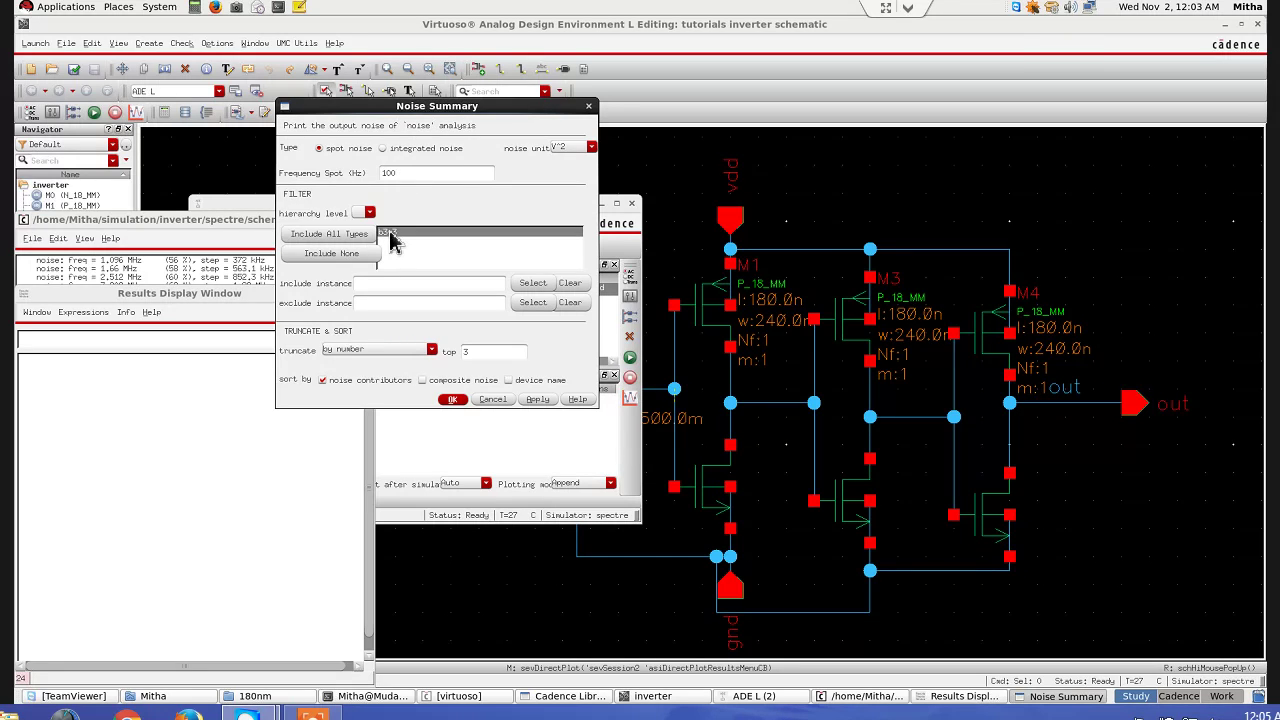
# Step: Include instances M0, M3 and M4 in the noise summary
pyautogui.click(538, 287)
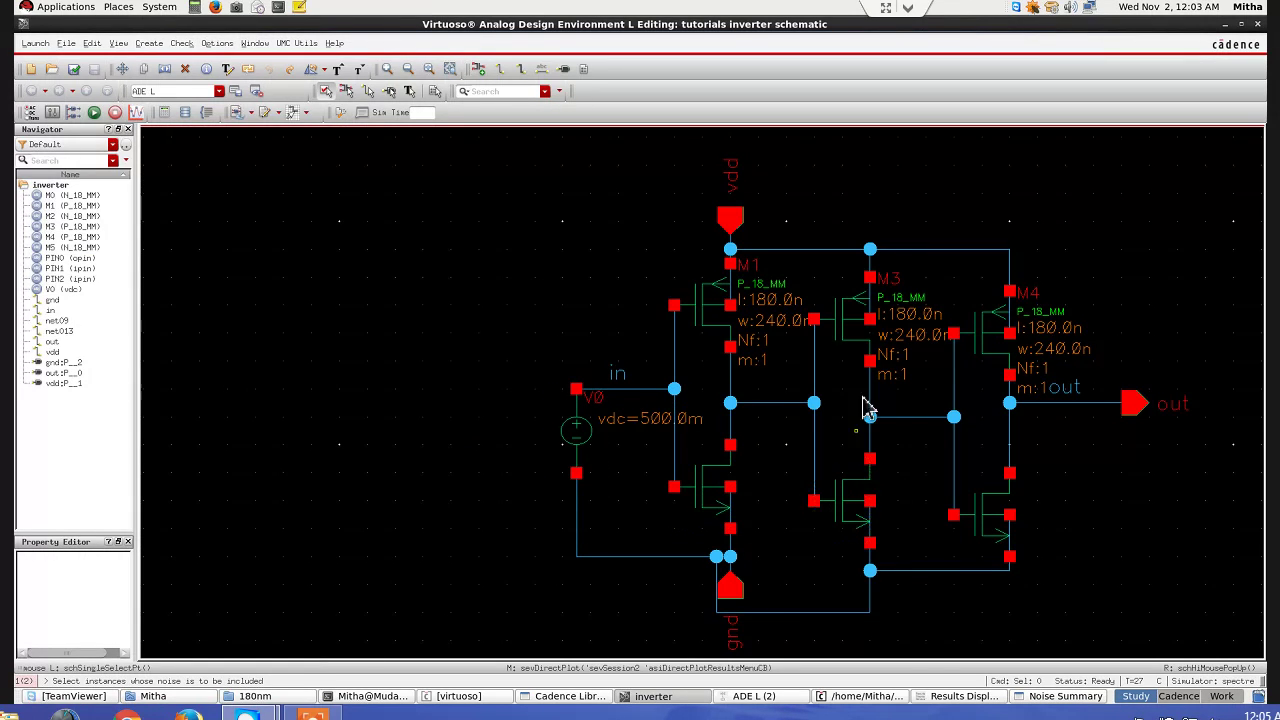
pyautogui.click(988, 336)
pyautogui.click(1060, 696)
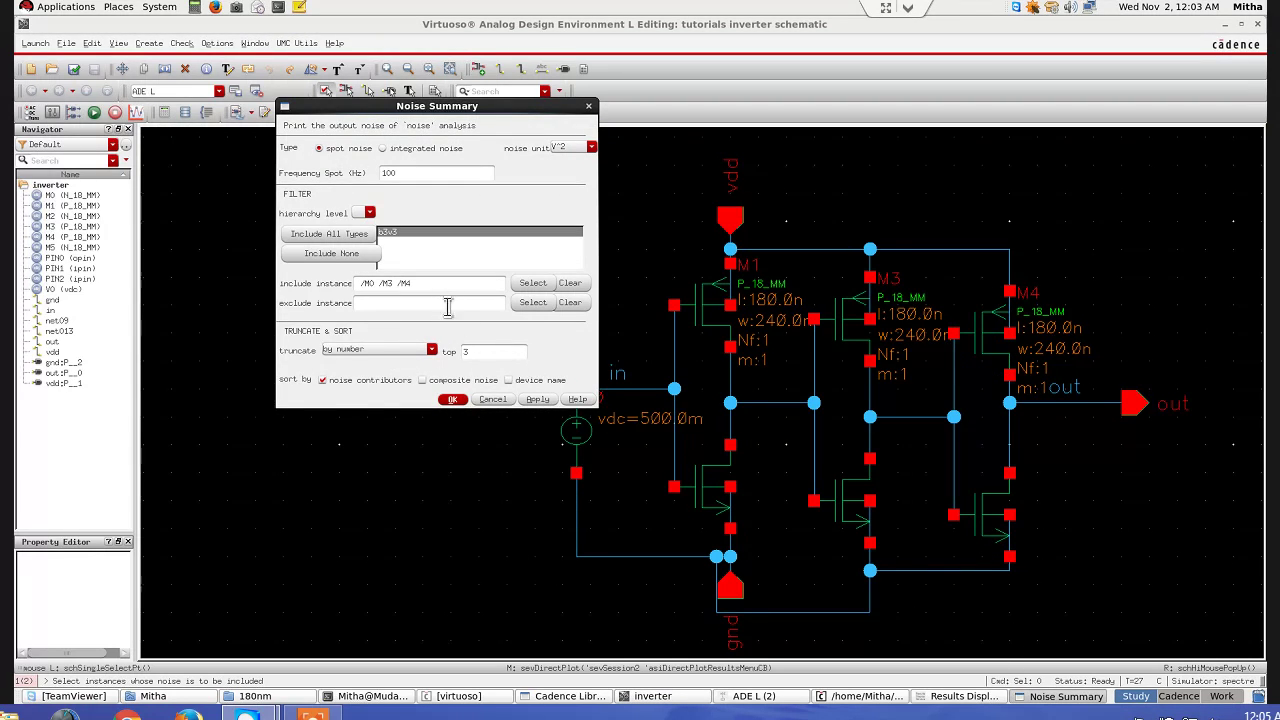
# Step: Exclude instances M1, M2 and M5, then generate the noise summary
pyautogui.click(532, 303)
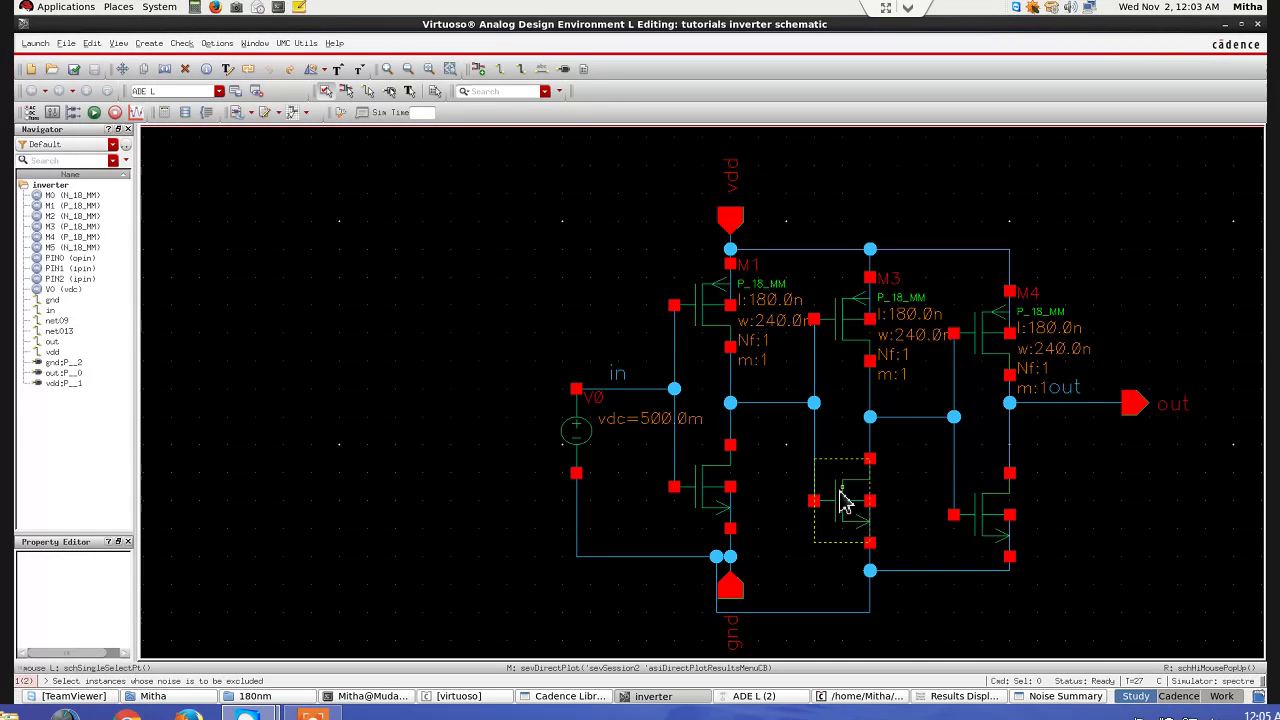
pyautogui.click(990, 528)
pyautogui.click(1065, 696)
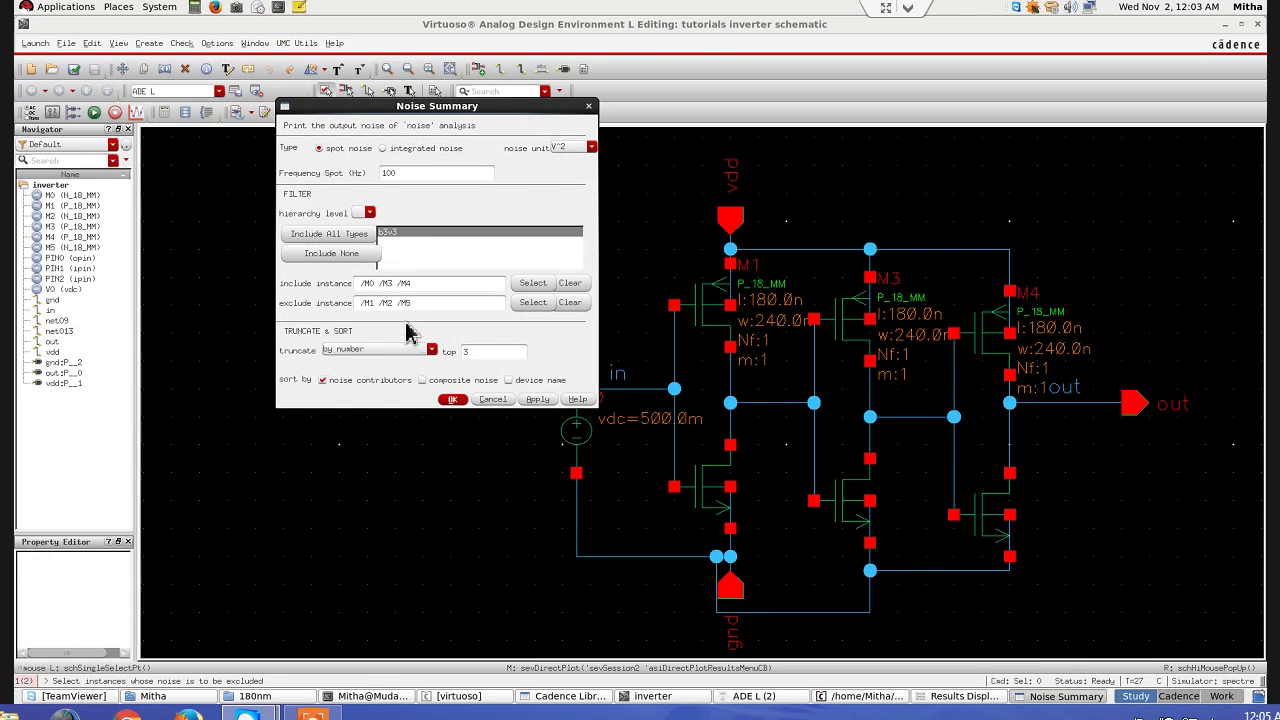
pyautogui.click(452, 399)
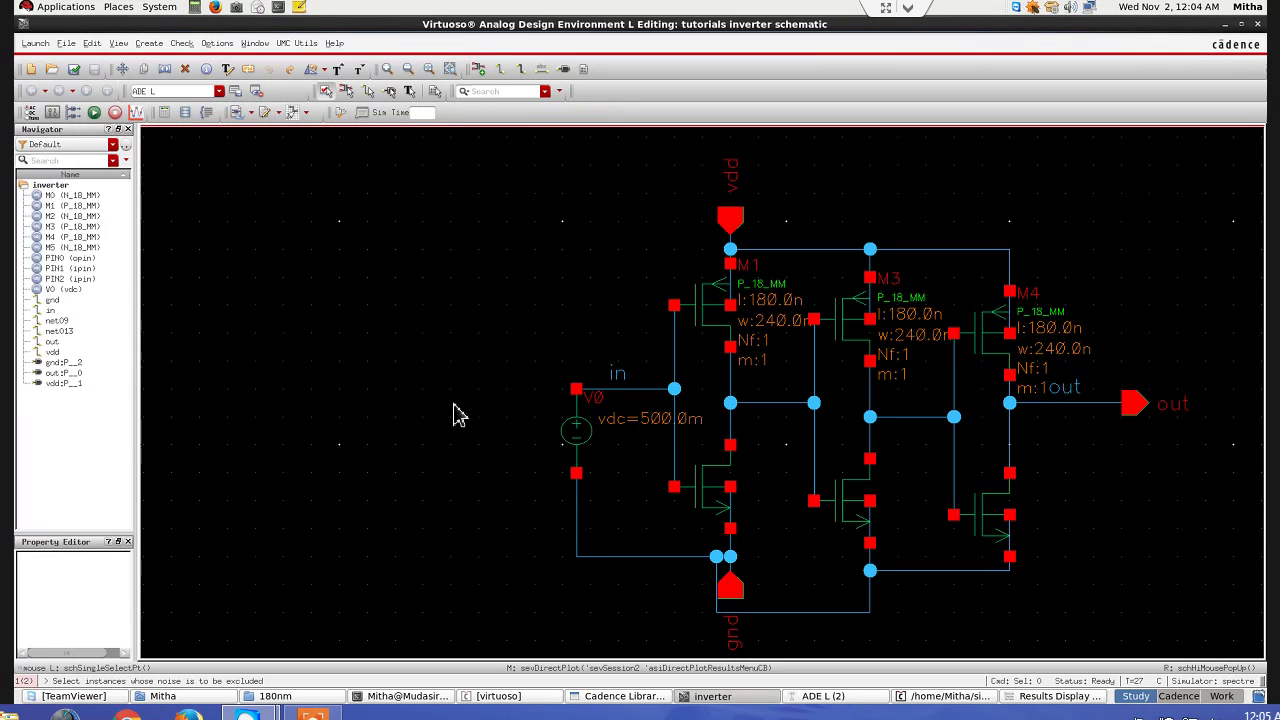
# Step: Bring up the Results Display Window with the 100 Hz spot-noise table and move it toward the centre
pyautogui.click(1088, 696)
pyautogui.moveTo(300, 293); pyautogui.dragTo(483, 234)
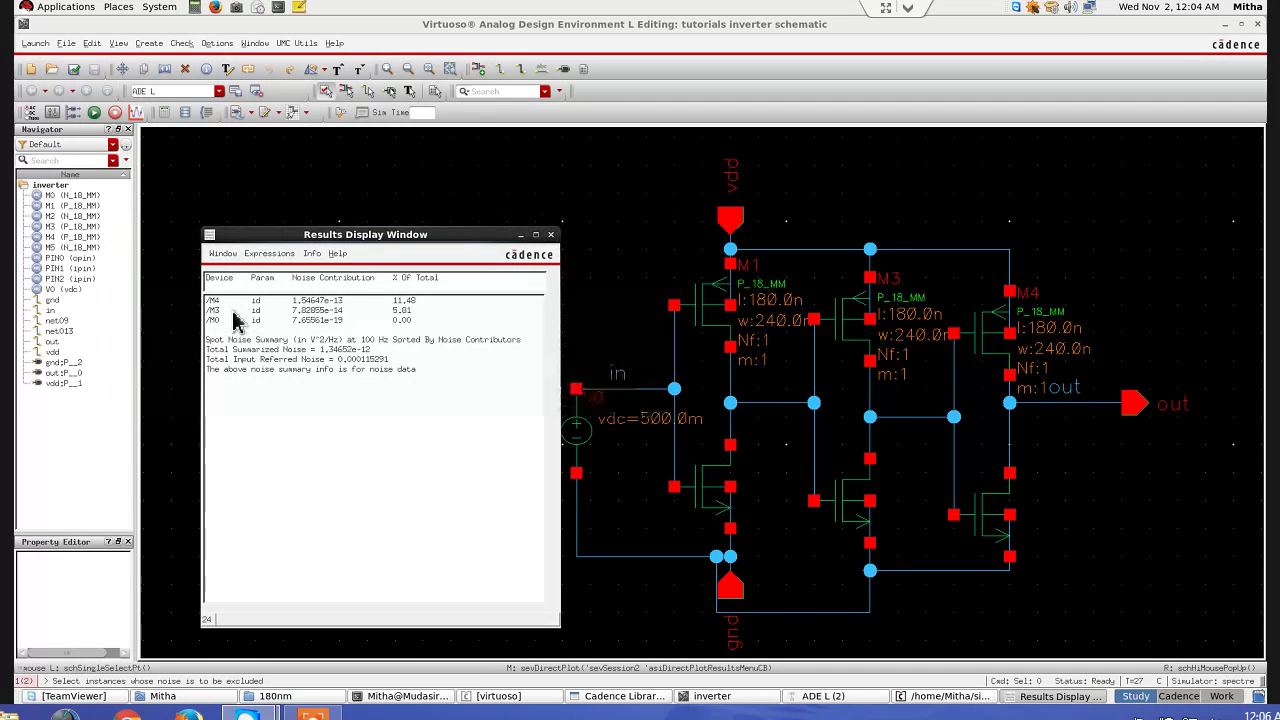